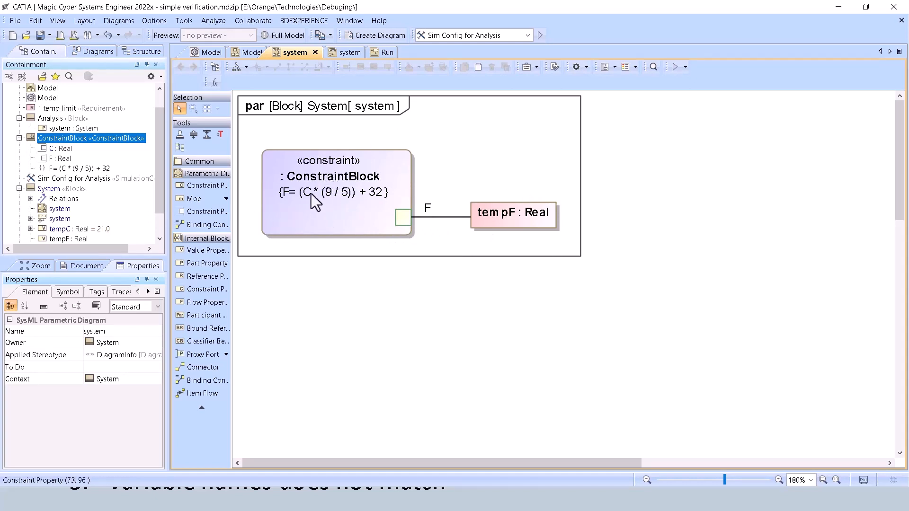
Display parameter C on the ConstraintBlock property and place its port on the same edge as F, above it.
left_click(382, 166)
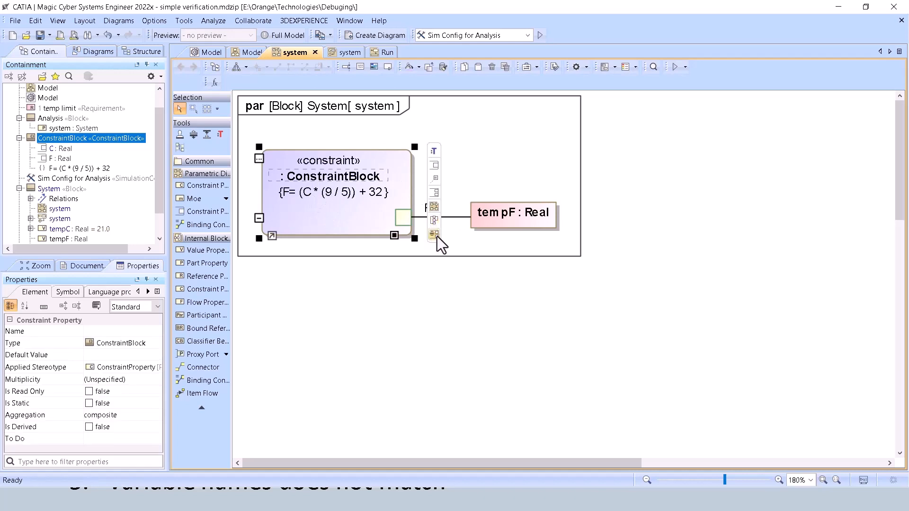
left_click(434, 236)
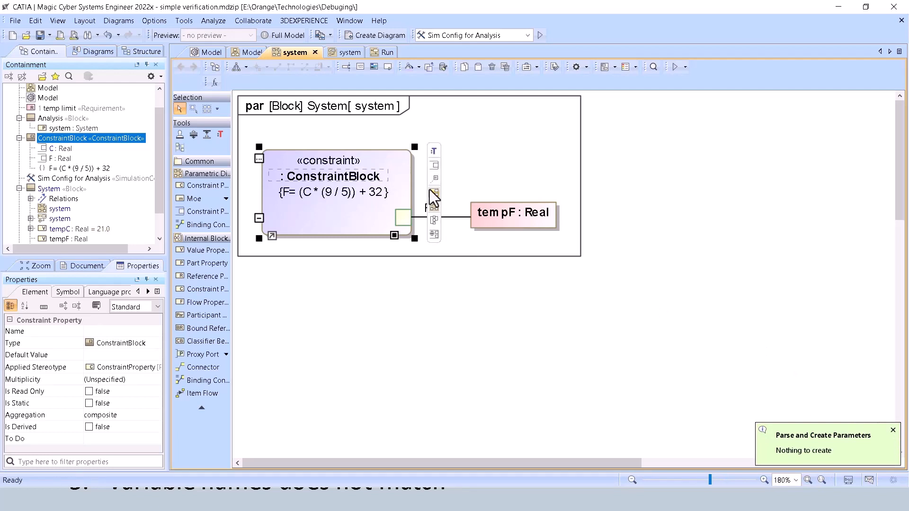
left_click(434, 194)
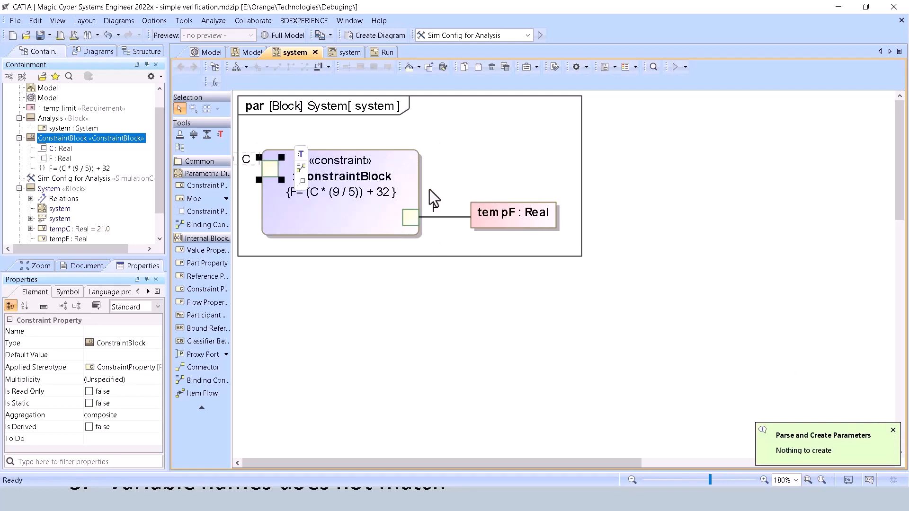
left_click_drag(274, 172, 411, 168)
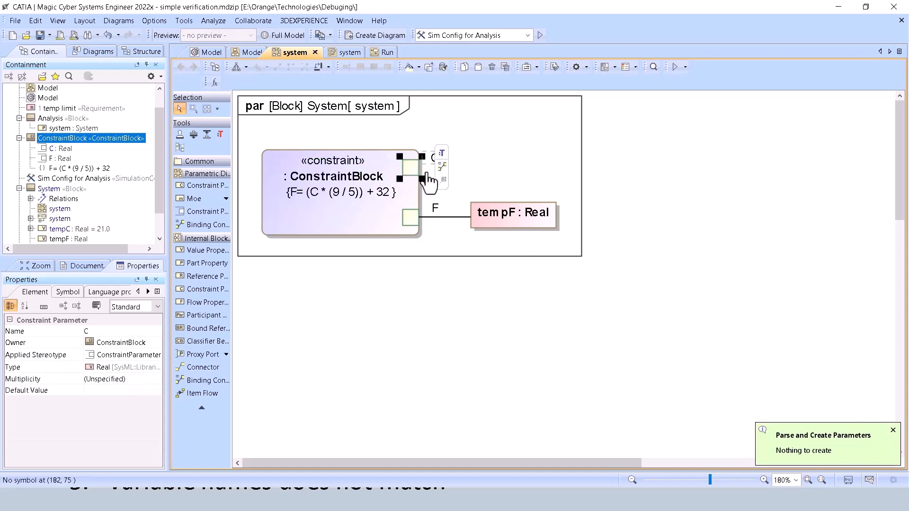
left_click(498, 149)
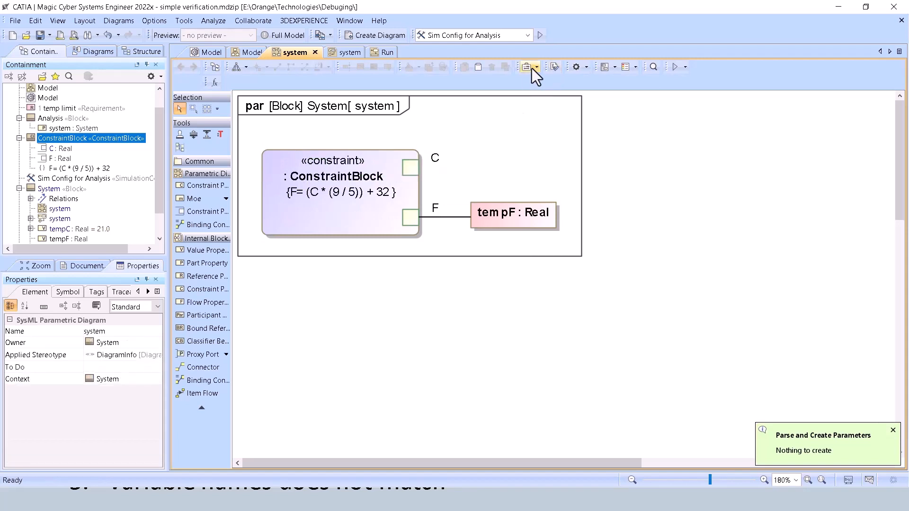
Display the connector from parameter C to tempC : Real and move tempC above tempF.
left_click(612, 70)
left_click(638, 93)
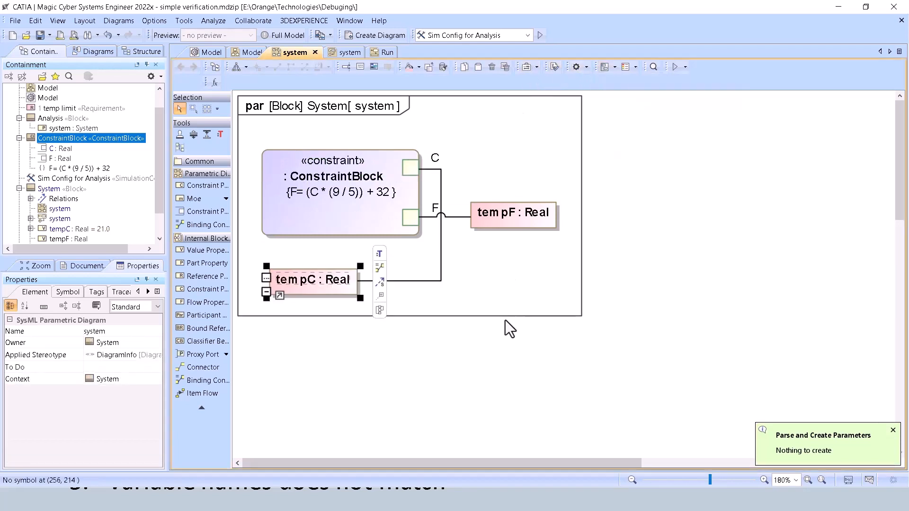
left_click_drag(315, 288, 517, 175)
Check the Common Issues slide in PowerPoint, and return to the modeling tool to open the Run activity diagram.
key("alt+Tab")
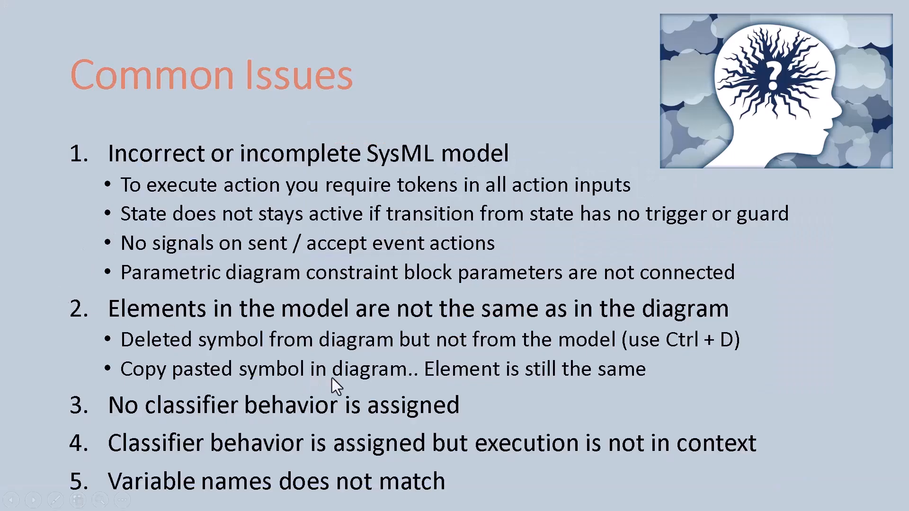
key("alt+Tab")
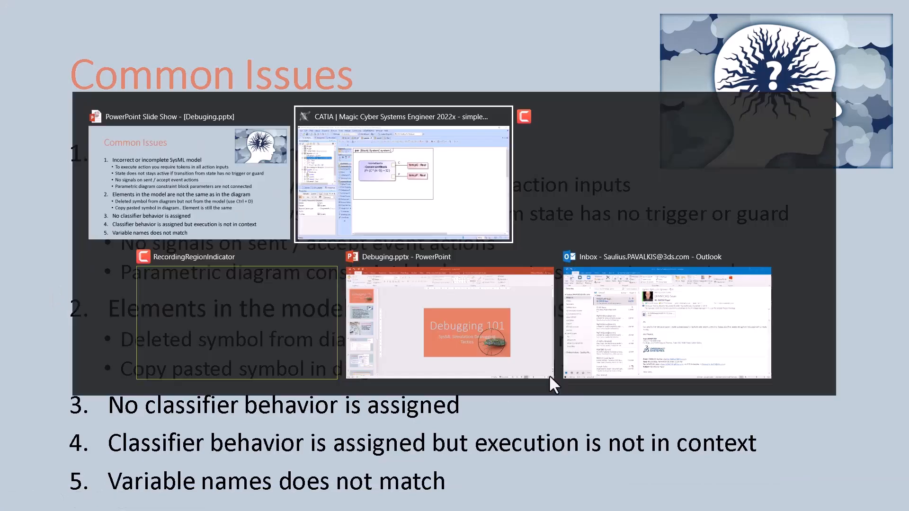
left_click(383, 53)
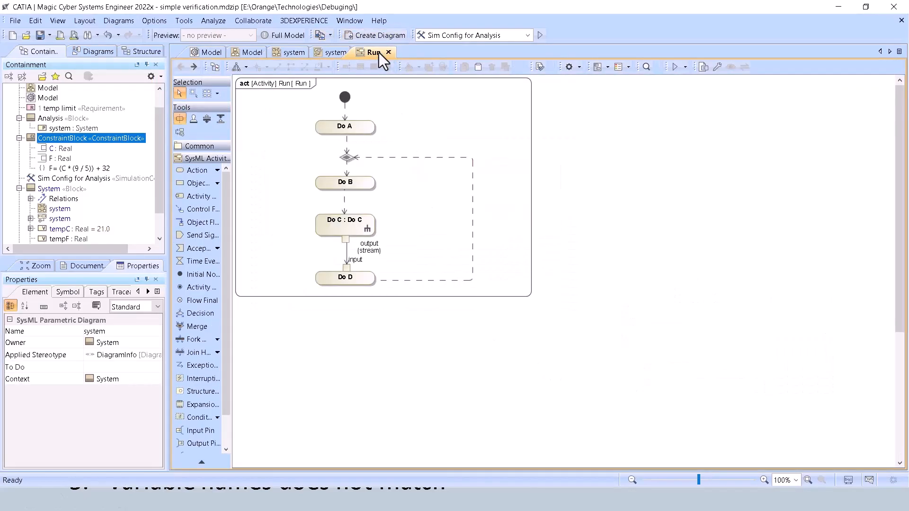
Copy the Do B action, paste its symbol into the Run diagram and place it below Do D.
left_click(337, 185)
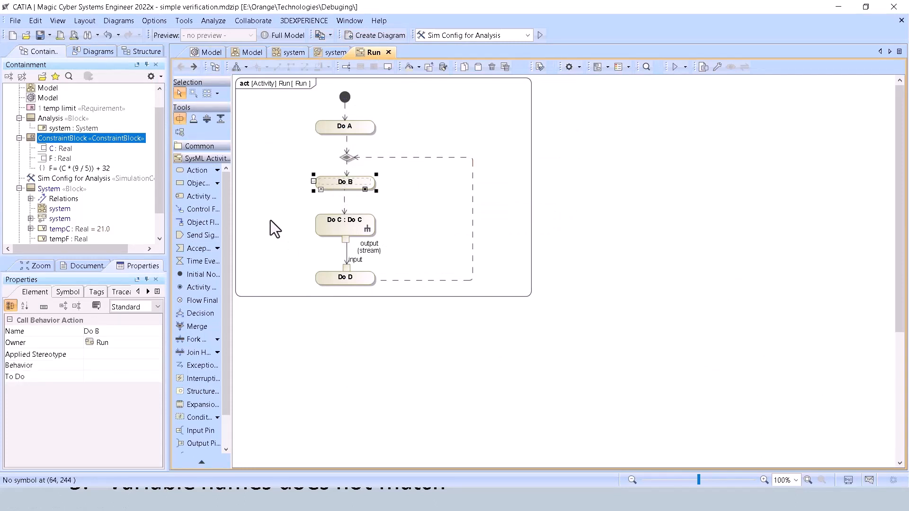
left_click(385, 222)
key("ctrl+v")
left_click_drag(276, 116, 327, 350)
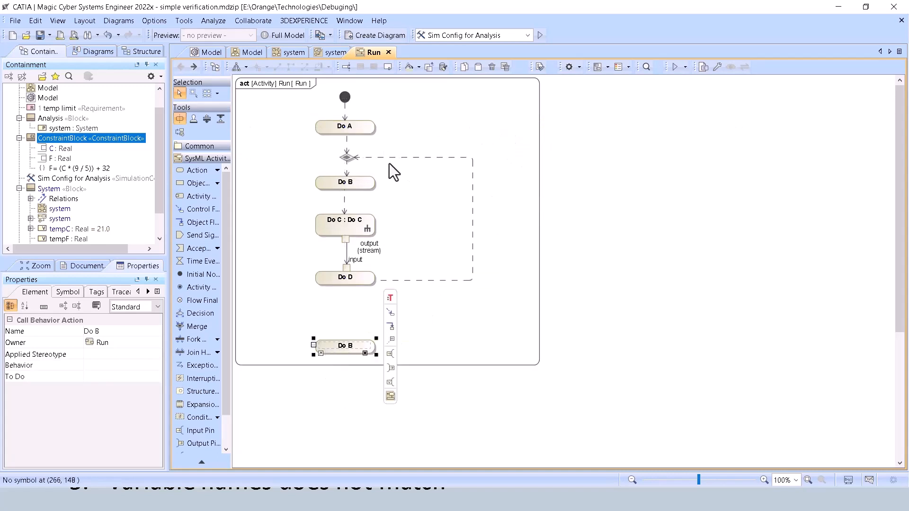
Redirect the control flow leaving Do D from the merge node to the pasted Do B.
left_click(351, 156)
left_click_drag(351, 157, 348, 349)
left_click(349, 348)
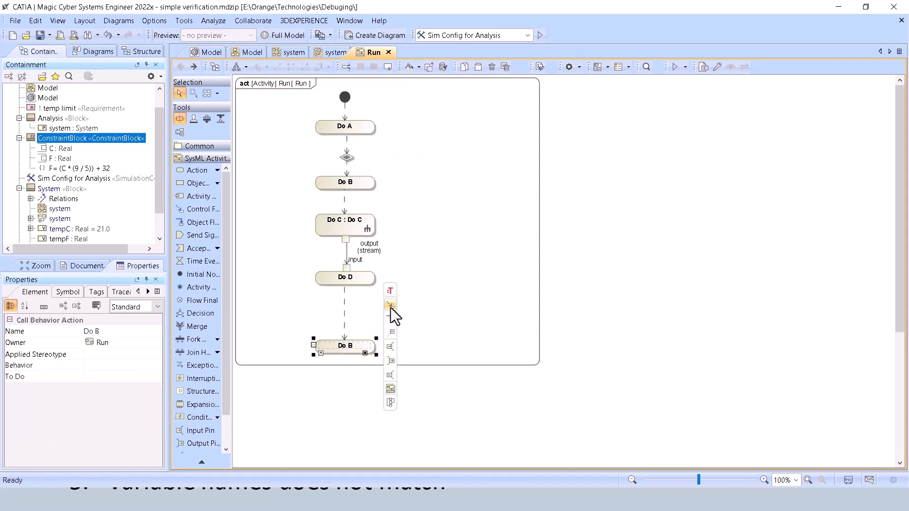
Draw a control flow from the pasted Do B back to the merge node and route it around the other actions.
mouse_move(391, 307)
left_mouse_down()
mouse_move(430, 209)
mouse_move(353, 161)
left_mouse_up()
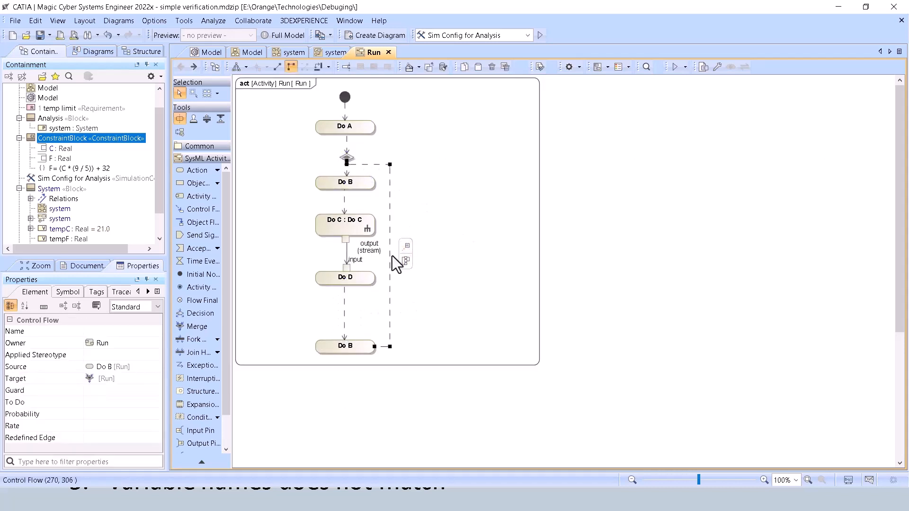
left_click_drag(391, 255, 428, 257)
left_click_drag(398, 161, 399, 158)
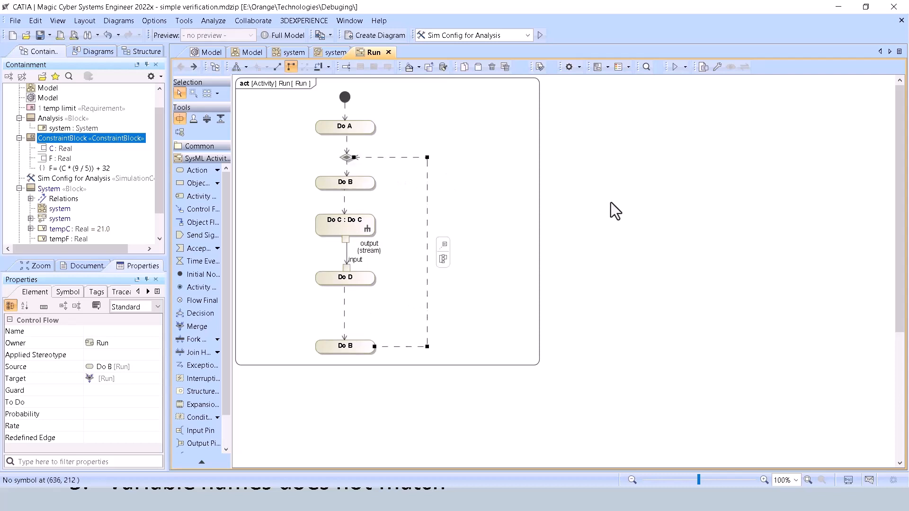
Simulate the Run activity to watch its execution, and close the simulation window.
left_click(610, 203)
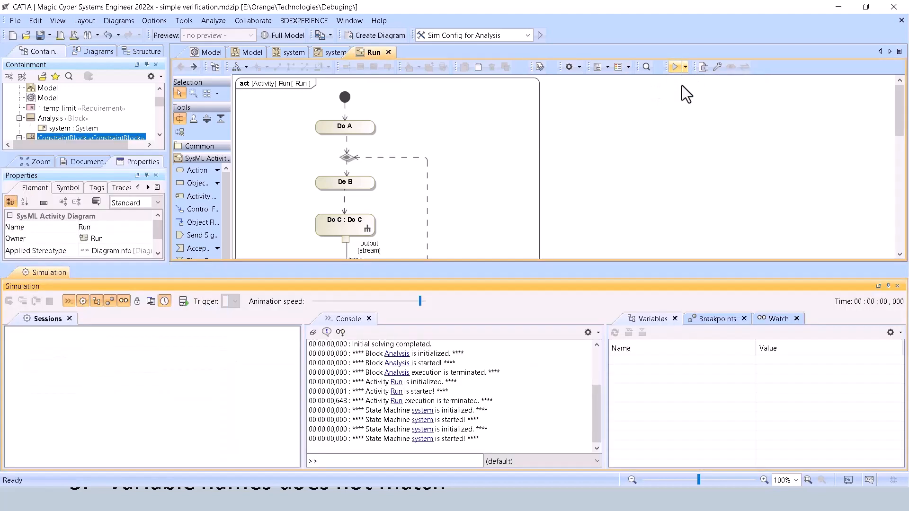
left_click(14, 300)
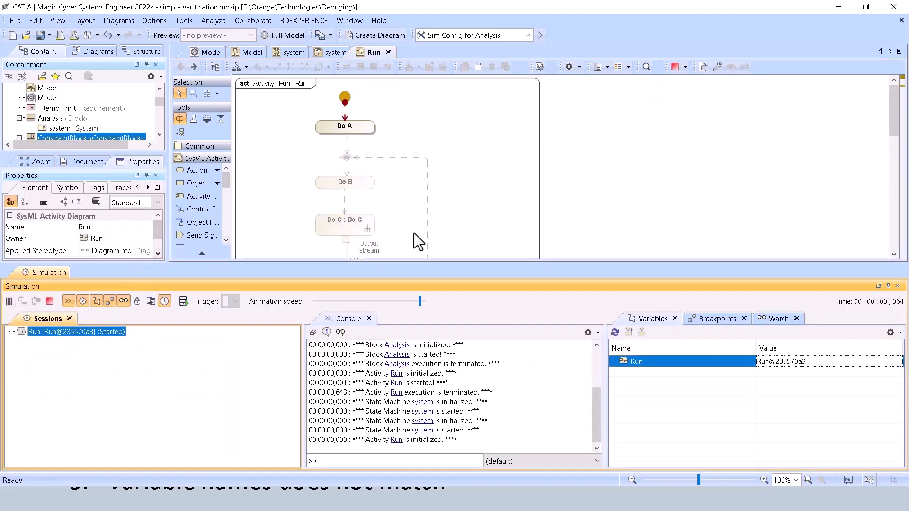
scroll(478, 165, "up", 3)
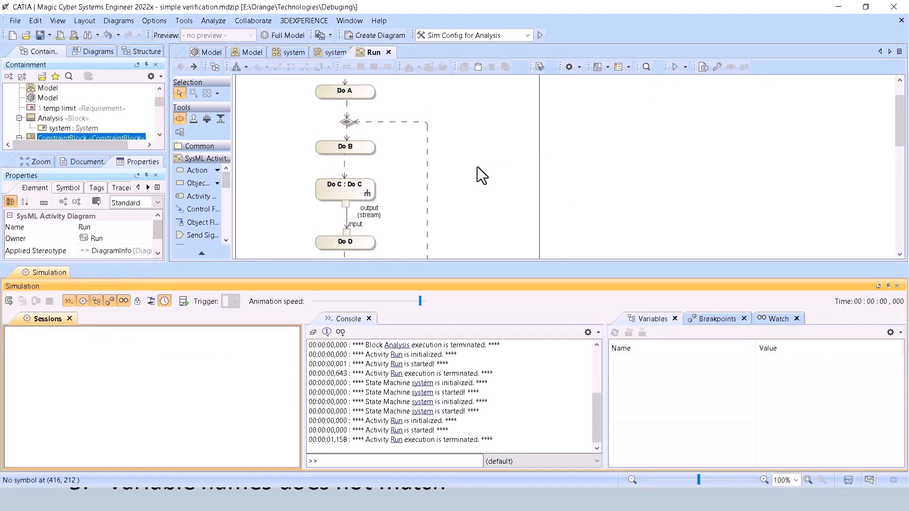
scroll(358, 142, "down", 3)
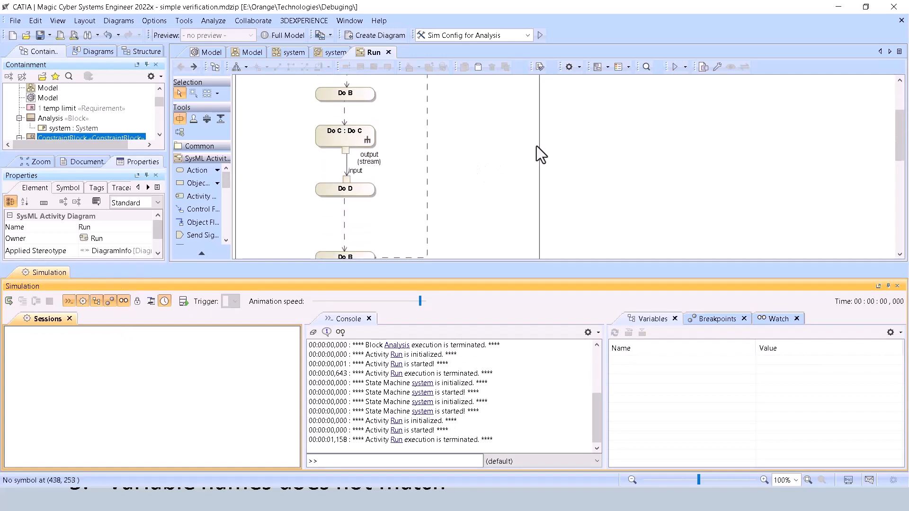
left_click(896, 286)
Display all paths of the lower Do B and examine its control flow to Do C against the upper one.
left_click(363, 262)
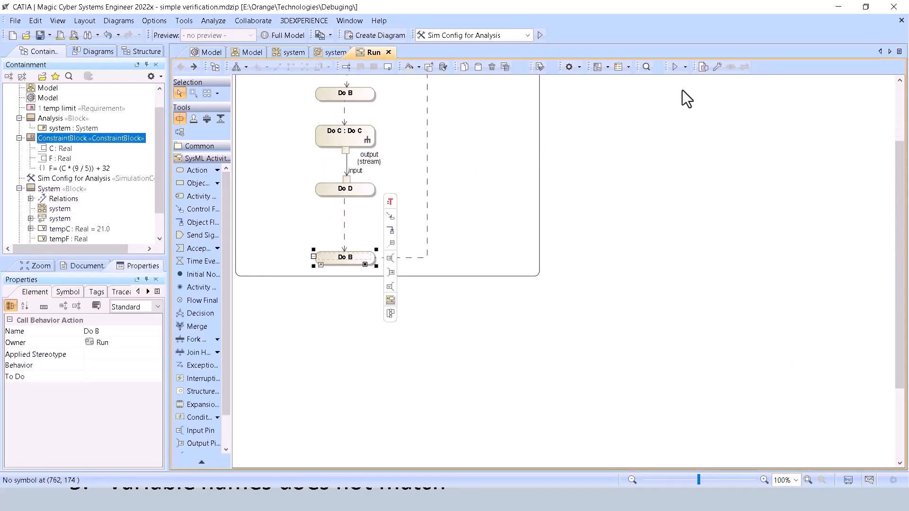
left_click(595, 68)
left_click(634, 80)
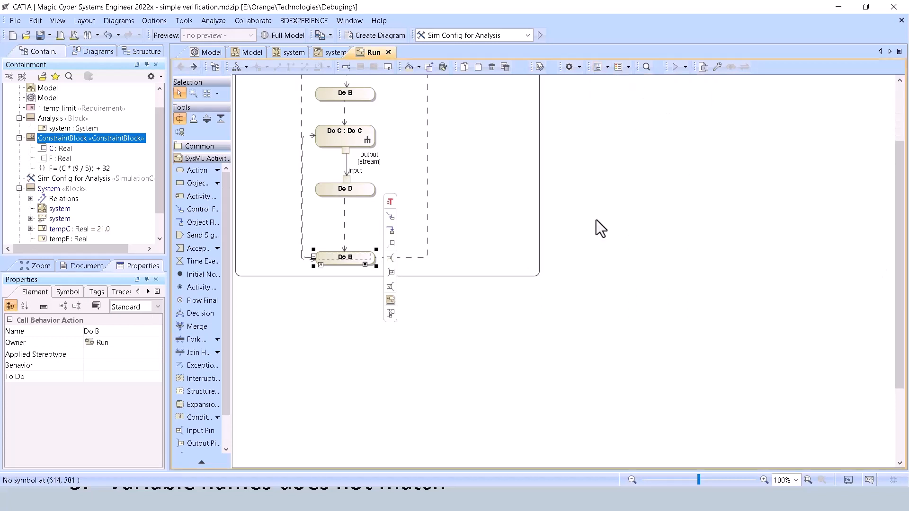
scroll(481, 215, "up", 3)
left_click(301, 252)
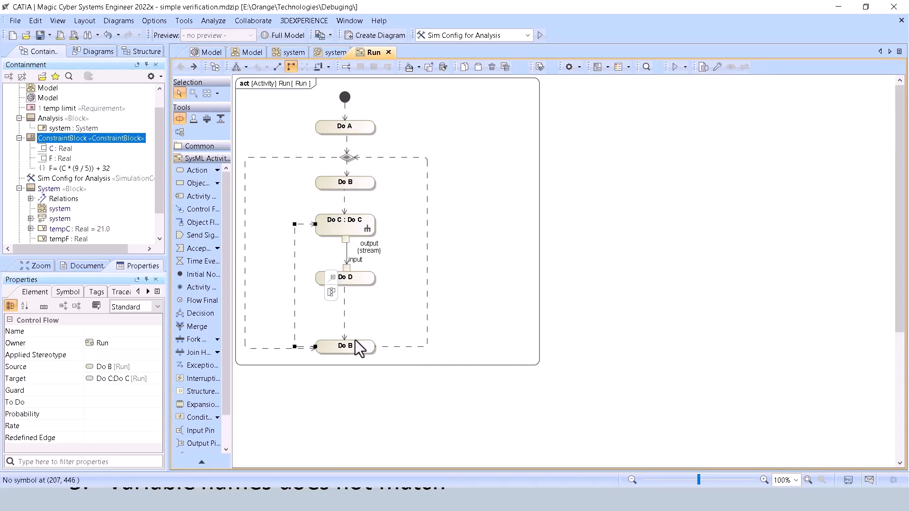
left_click(346, 201)
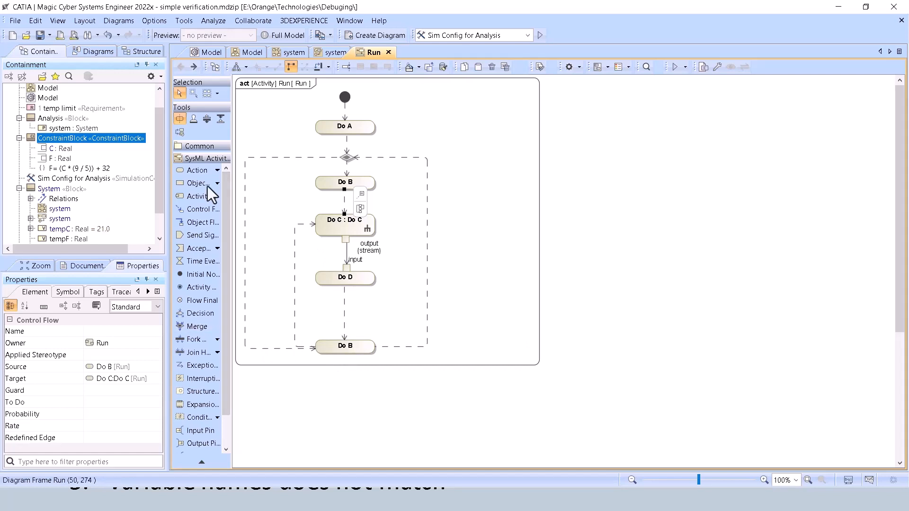
left_click(36, 21)
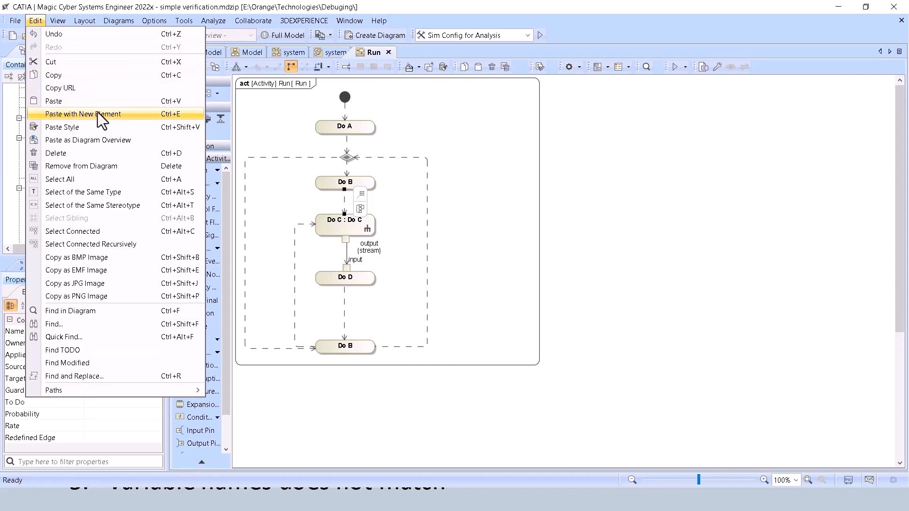
left_click(527, 260)
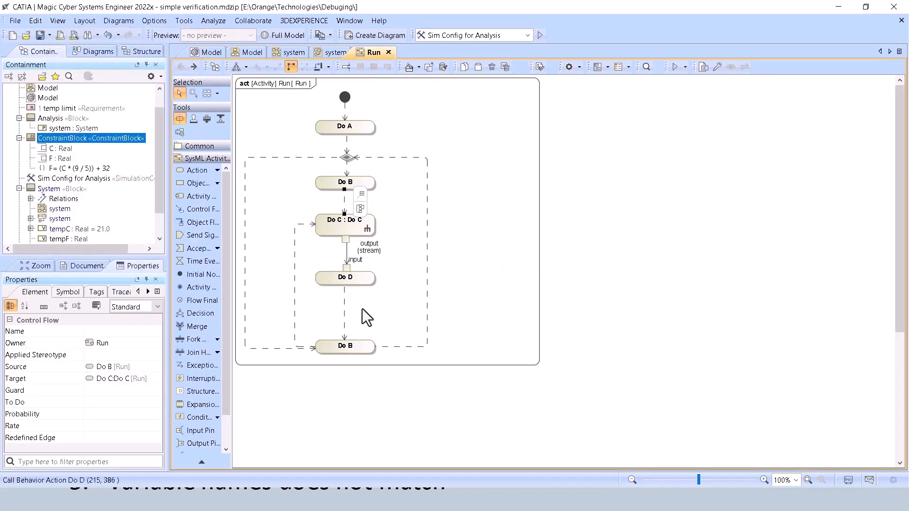
Try deleting the control flow between the lower Do B and Do C from the model, and undo the deletion.
left_click(294, 308)
key("Delete")
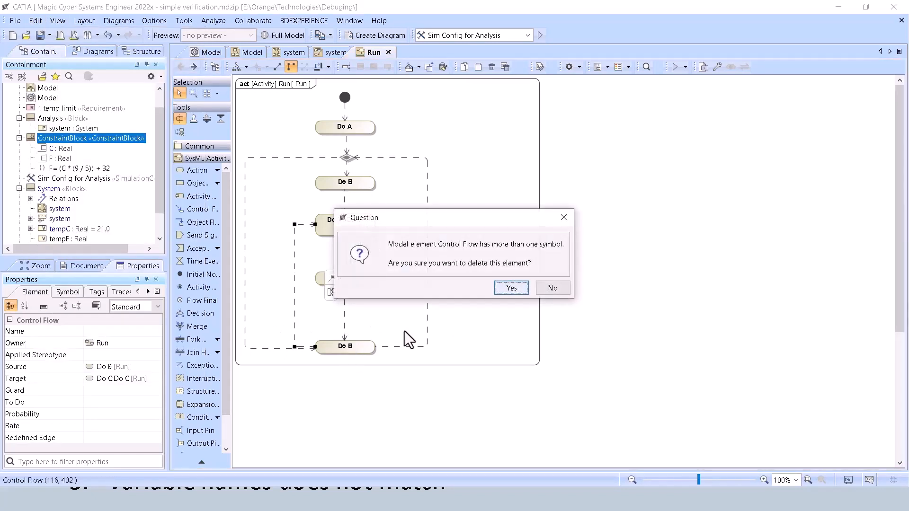
left_click(511, 288)
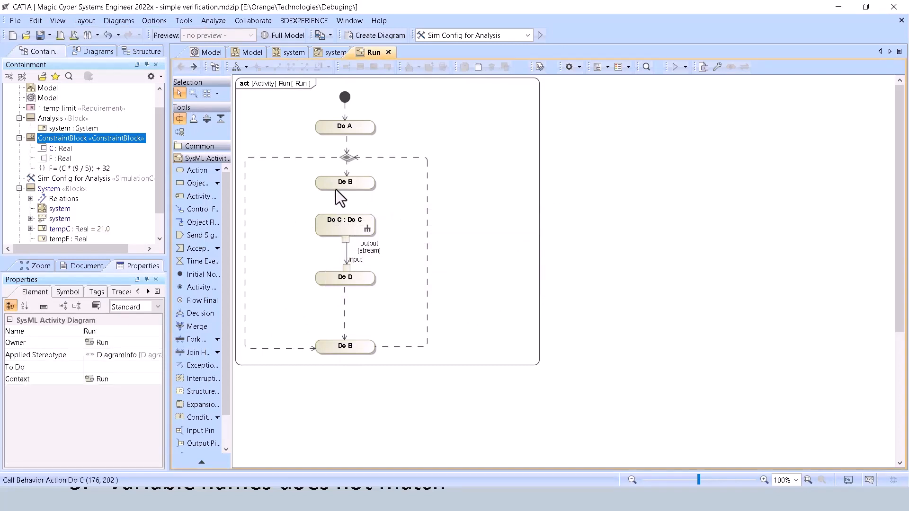
key("ctrl+z")
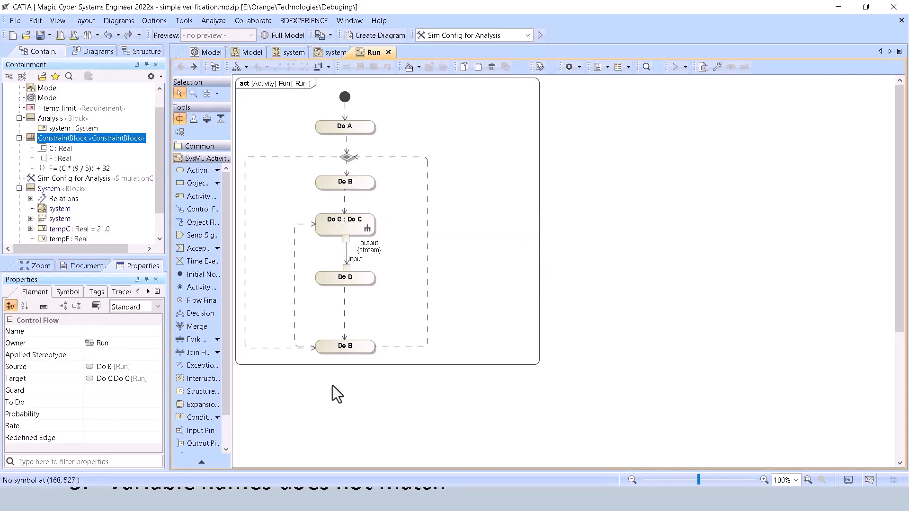
left_click(333, 385)
Remove the pasted Do B below Do D and draw a control flow from Do D back to the merge node.
left_click_drag(335, 350, 337, 357)
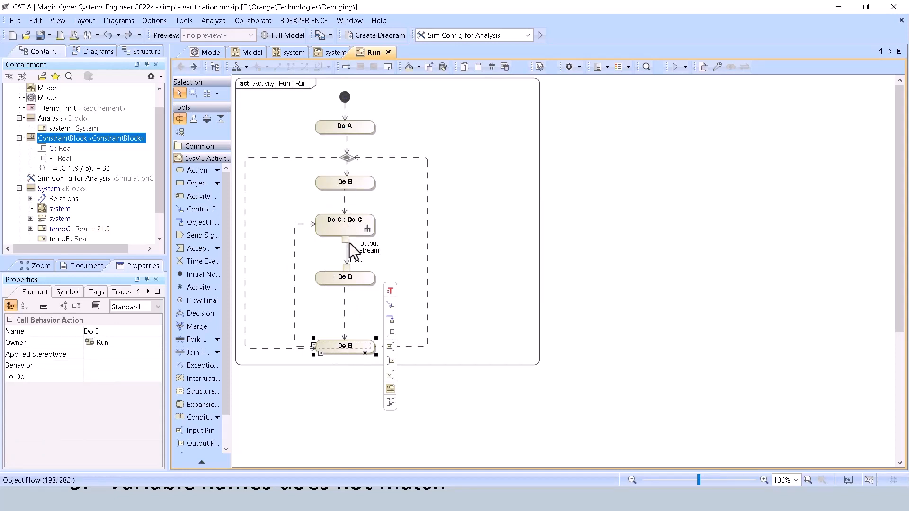
key("Delete")
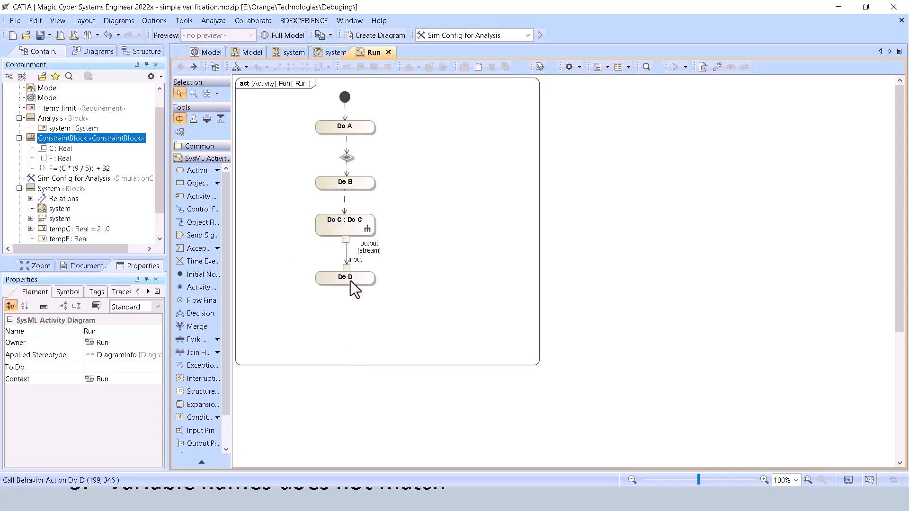
left_click(349, 283)
left_click_drag(390, 236, 368, 157)
left_click_drag(389, 243, 381, 334)
left_click(268, 241)
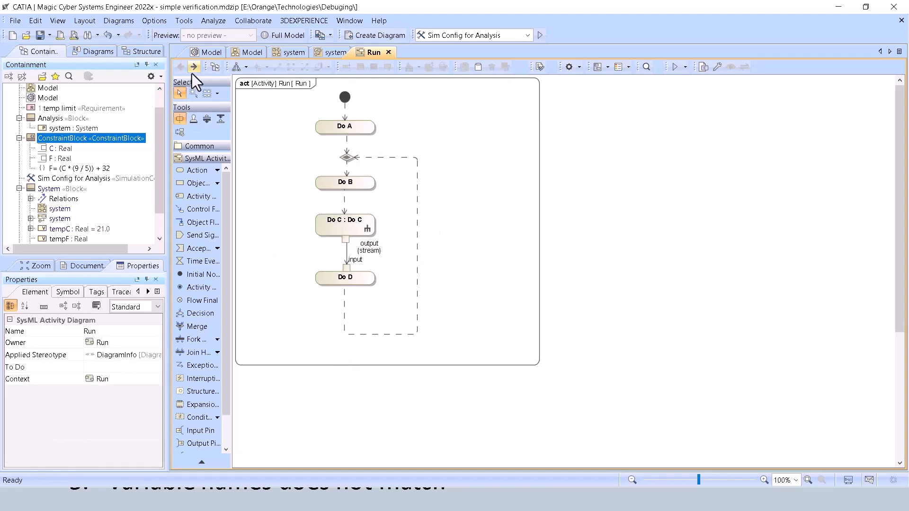
Revisit the Common Issues slide, and view the System block's state machine from the Model block definition diagram.
key("alt+Tab")
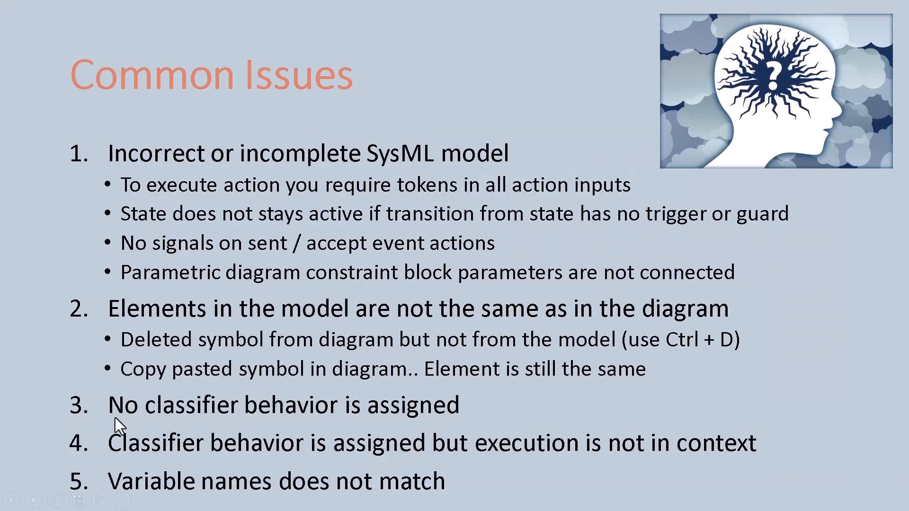
key("alt+Tab")
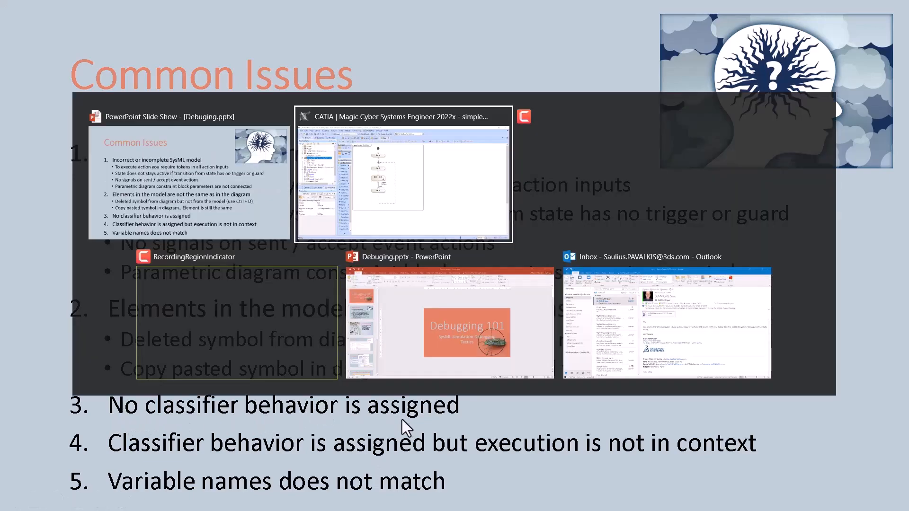
left_click(246, 52)
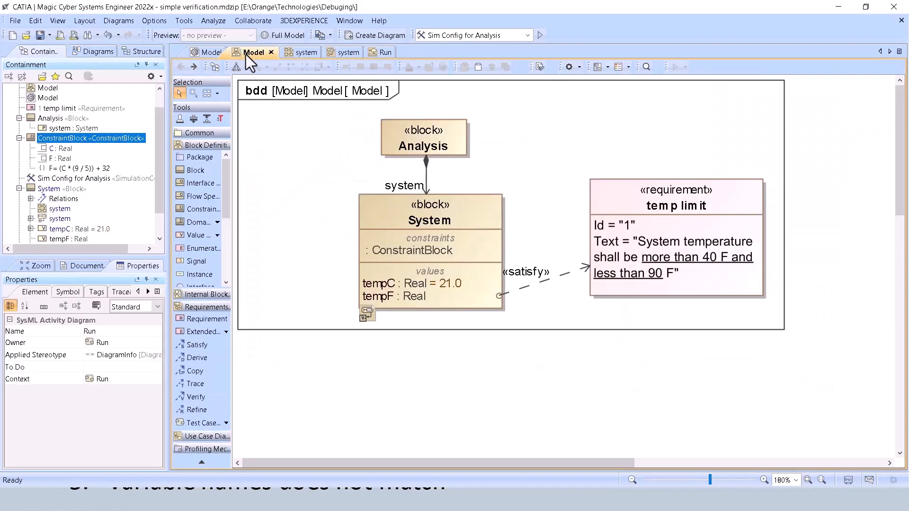
double_click(385, 206)
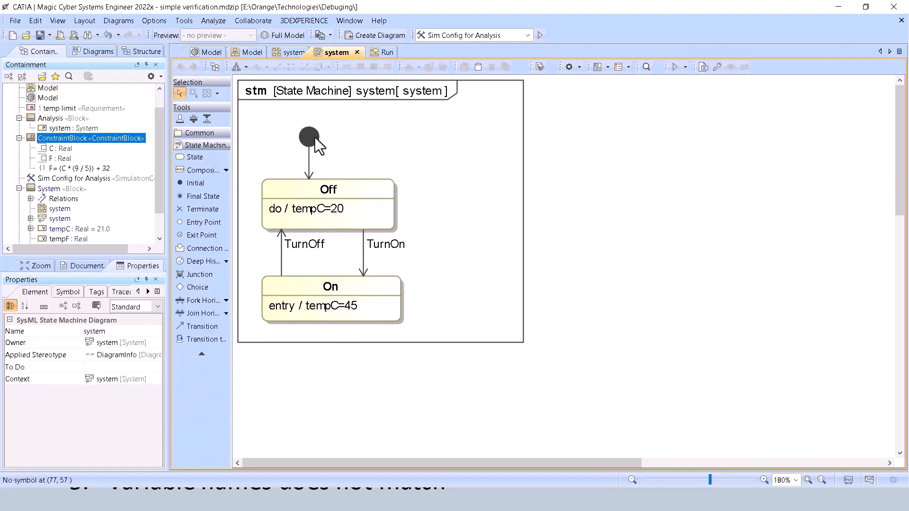
left_click(249, 52)
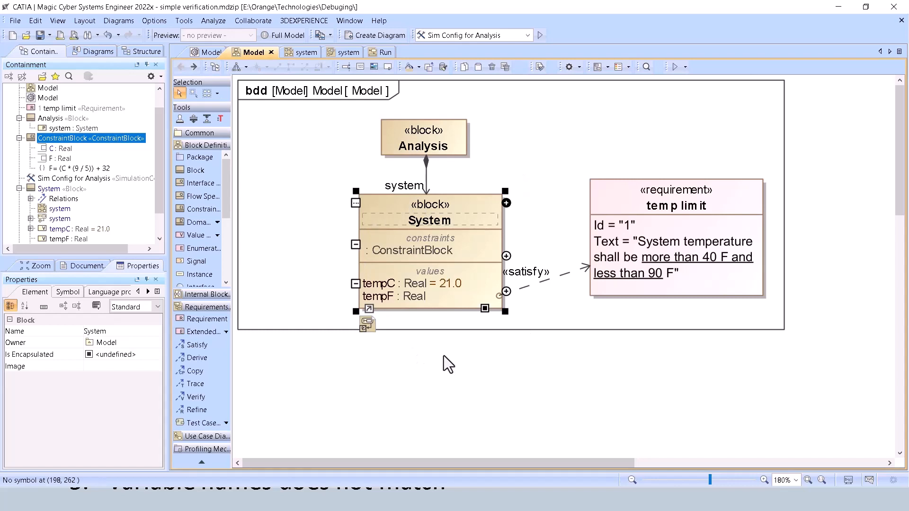
Locate the System block in the containment tree and check its classifier behavior among the Expert properties of its specification.
right_click(378, 199)
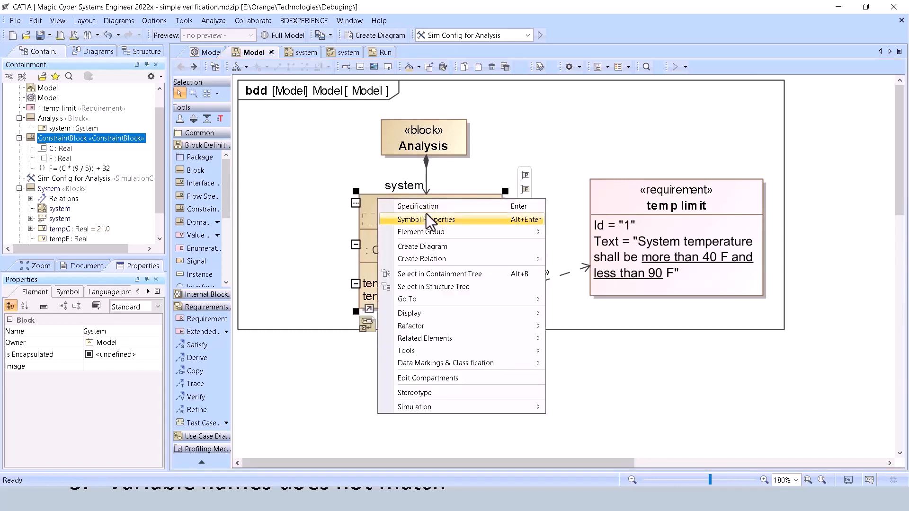
left_click(440, 275)
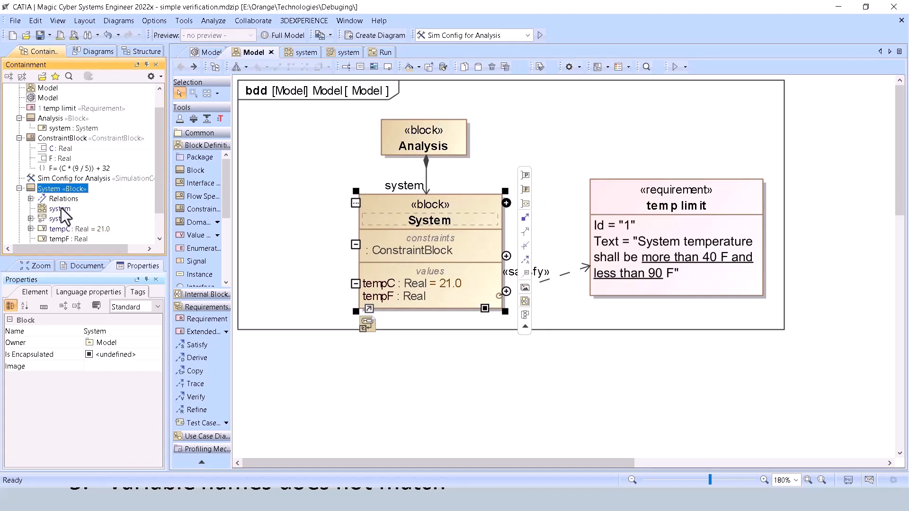
left_click(376, 206)
right_click(376, 205)
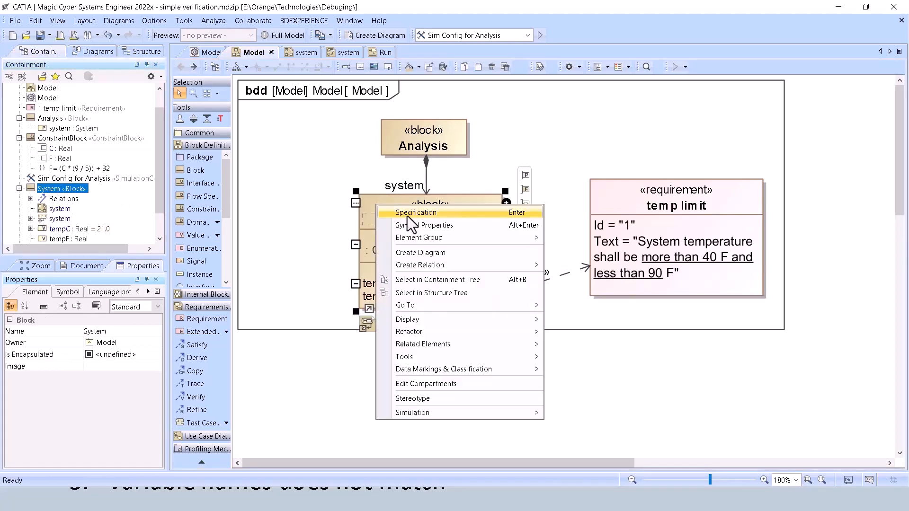
left_click(409, 217)
left_click(652, 170)
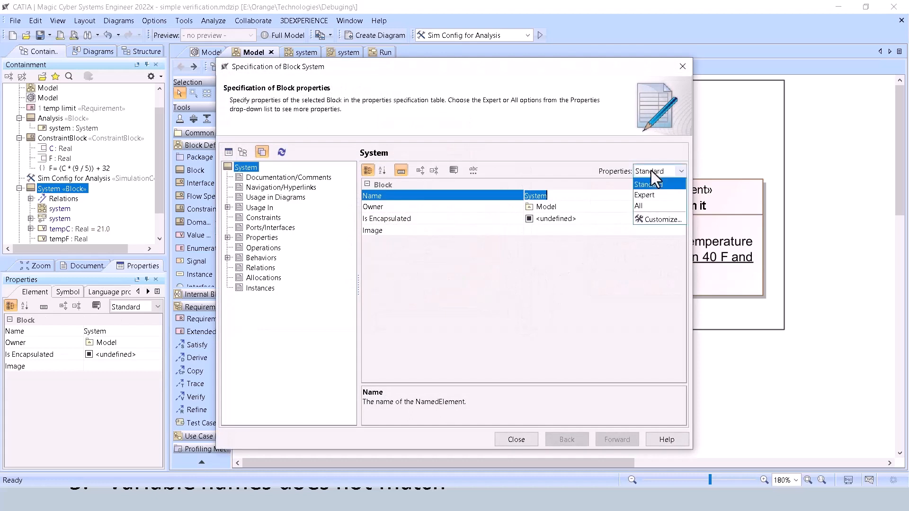
left_click(653, 195)
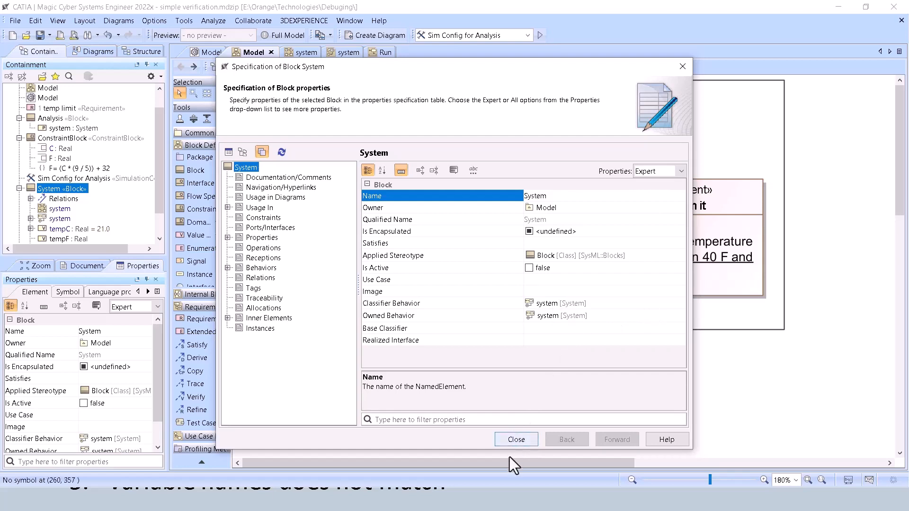
left_click(511, 443)
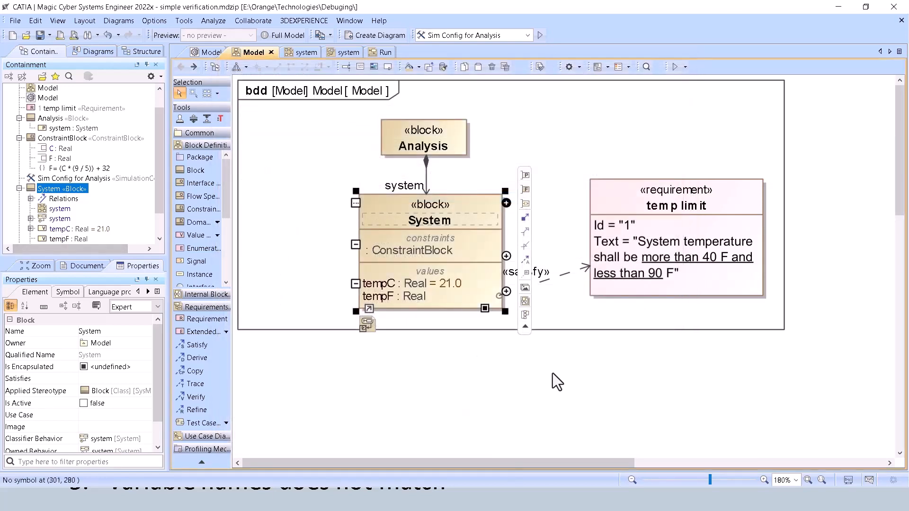
Move the Do C and Run activities into the System block in the containment tree.
scroll(33, 184, "down", 1)
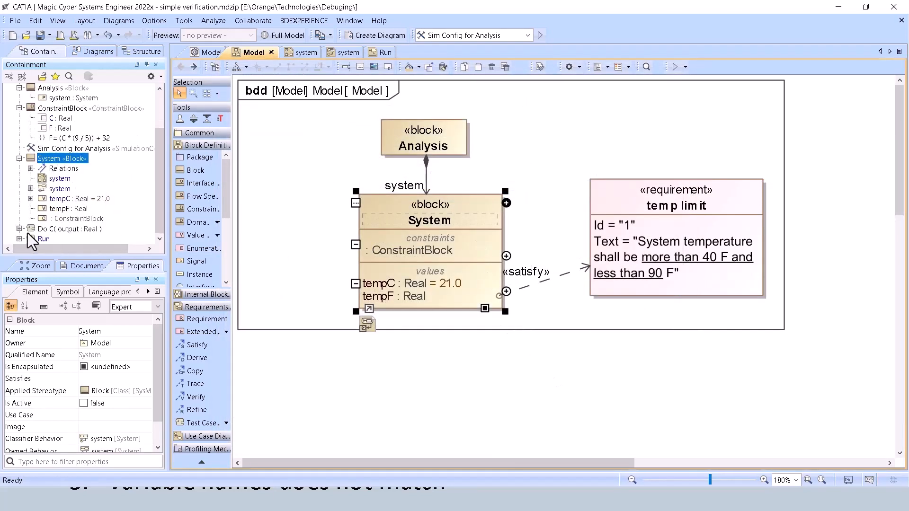
left_click_drag(27, 233, 47, 158)
left_click_drag(34, 240, 47, 159)
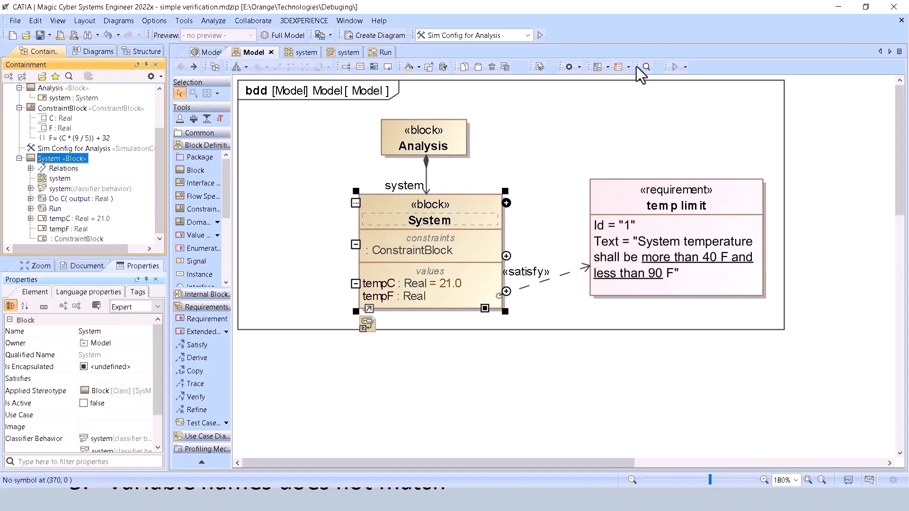
Start a simulation of the System block and watch its execution in the system state machine diagram.
left_click(687, 71)
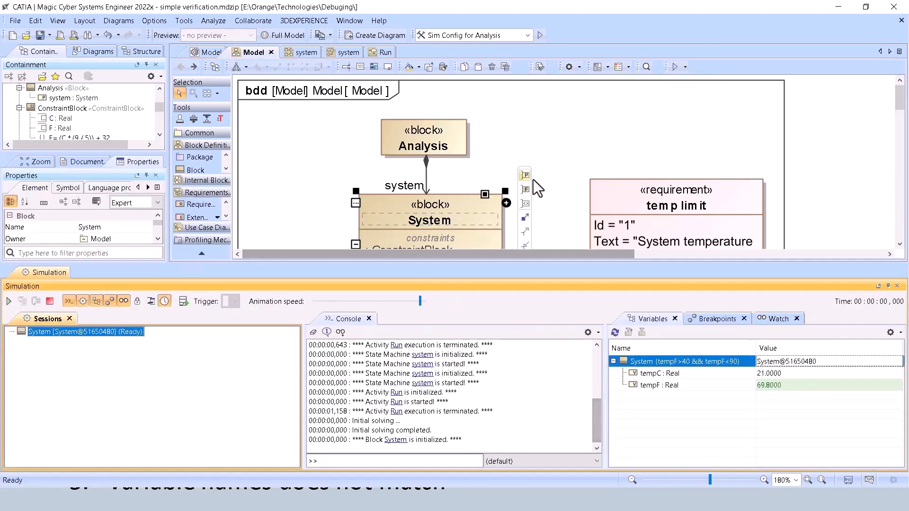
scroll(533, 179, "down", 2)
scroll(85, 125, "down", 2)
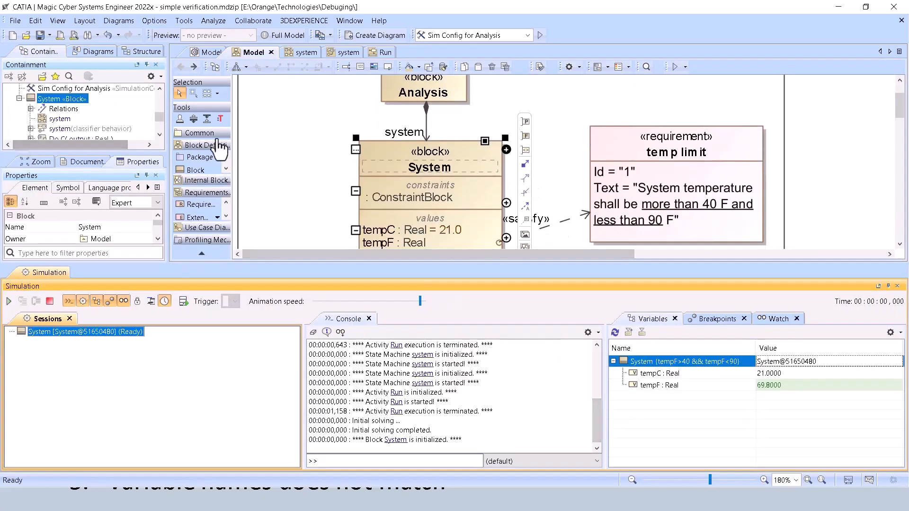
left_click(337, 53)
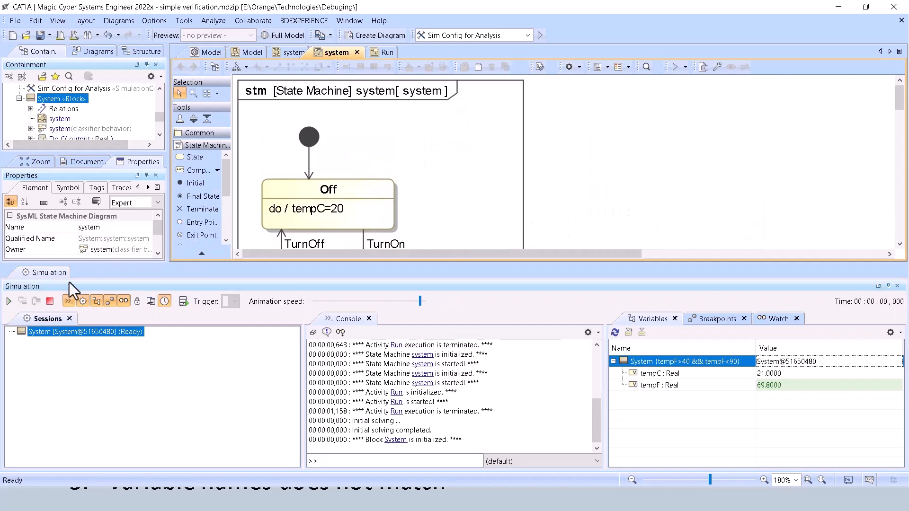
left_click(8, 301)
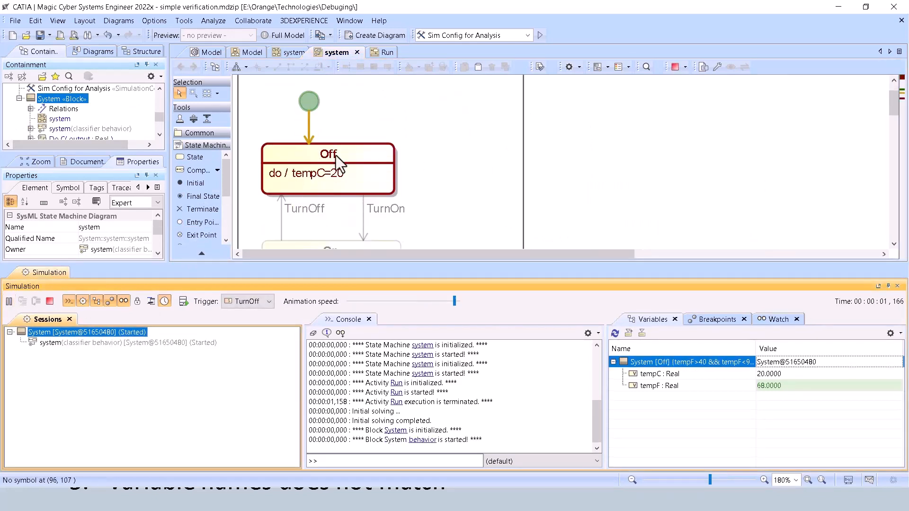
Compare the Run activity diagram with the executing state machine, and terminate and close the simulation.
left_click(384, 53)
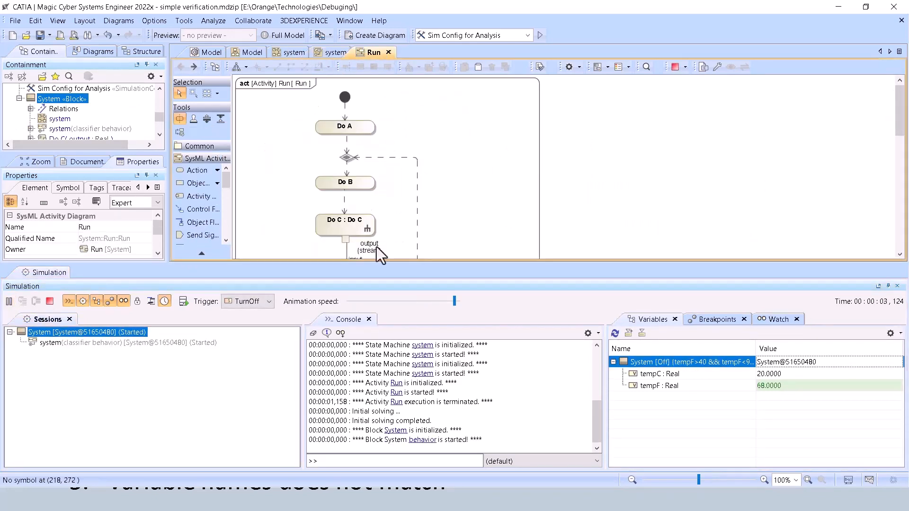
left_click(334, 53)
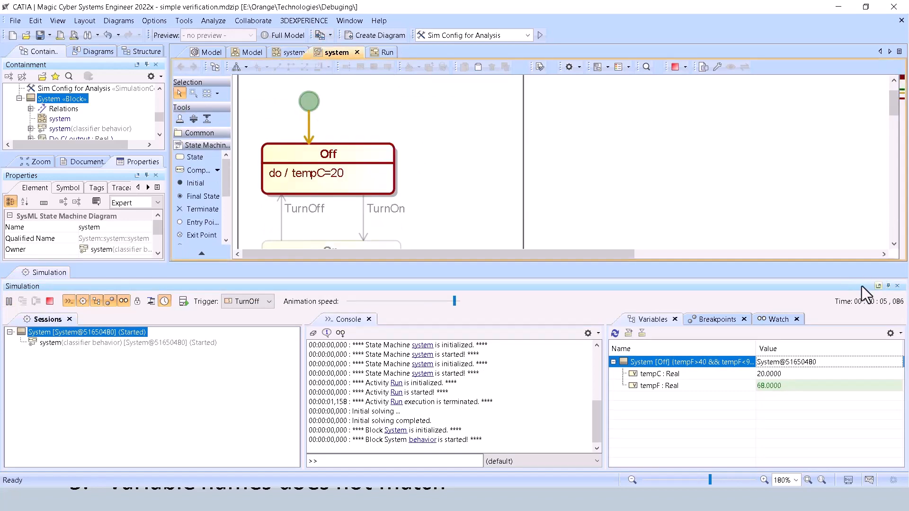
left_click(49, 301)
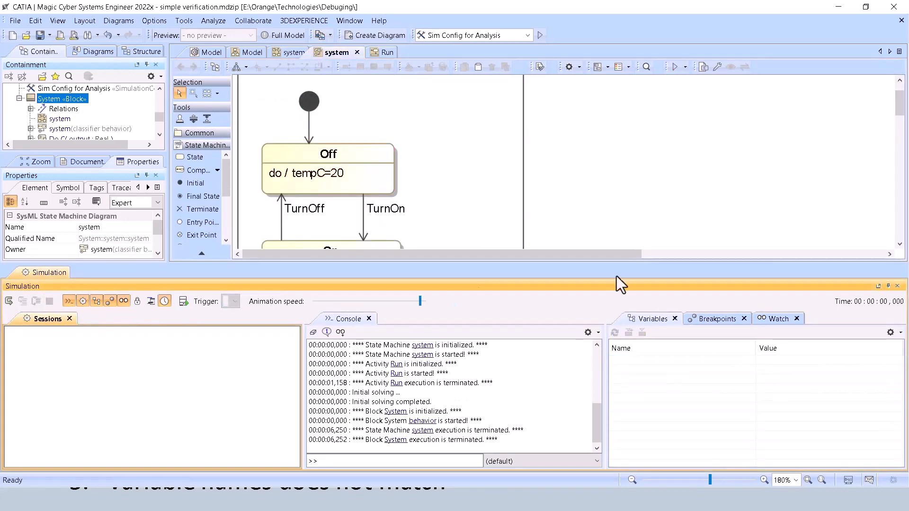
left_click(897, 286)
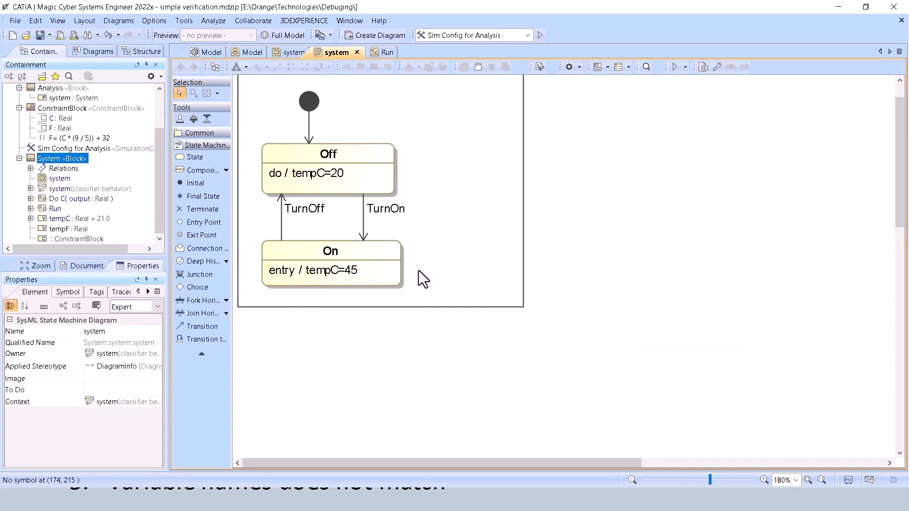
Revisit the Common Issues slide, and run the system state machine without its context, checking the simulation variables before terminating it.
key("alt+Tab")
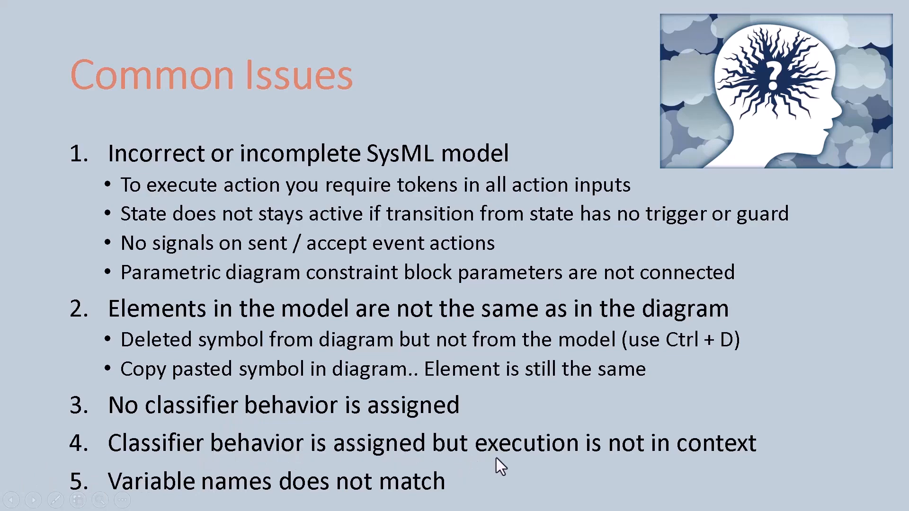
key("alt+Tab")
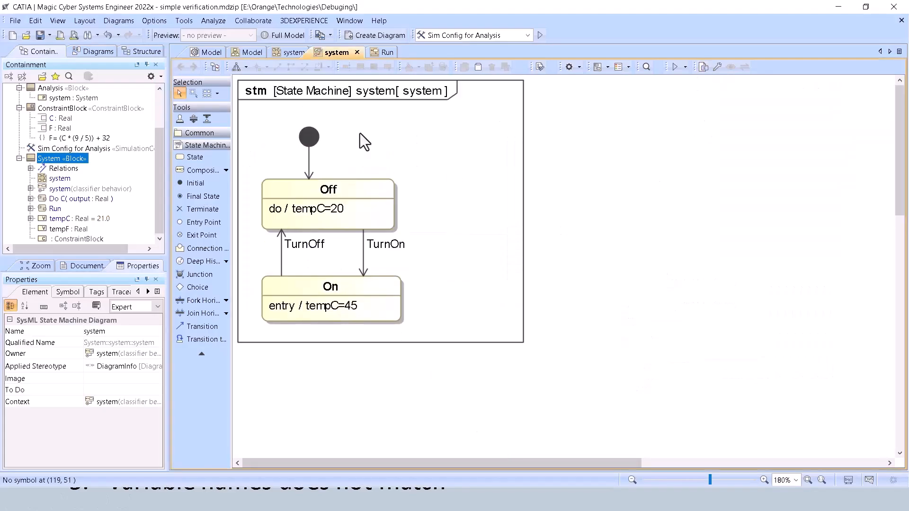
left_click(676, 69)
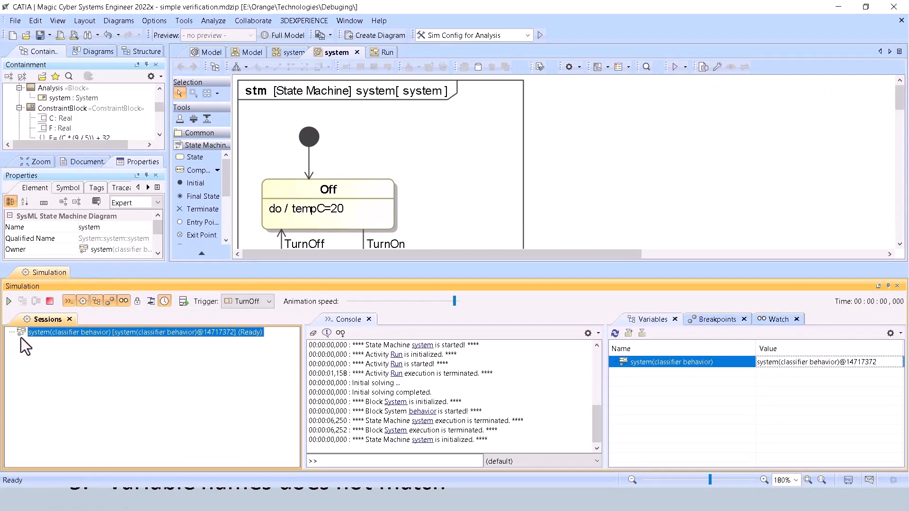
left_click(9, 301)
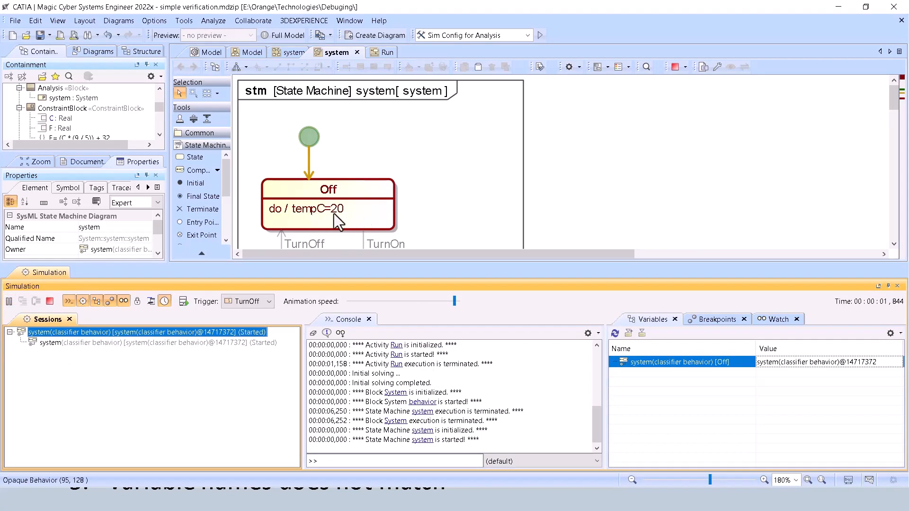
scroll(333, 214, "down", 2)
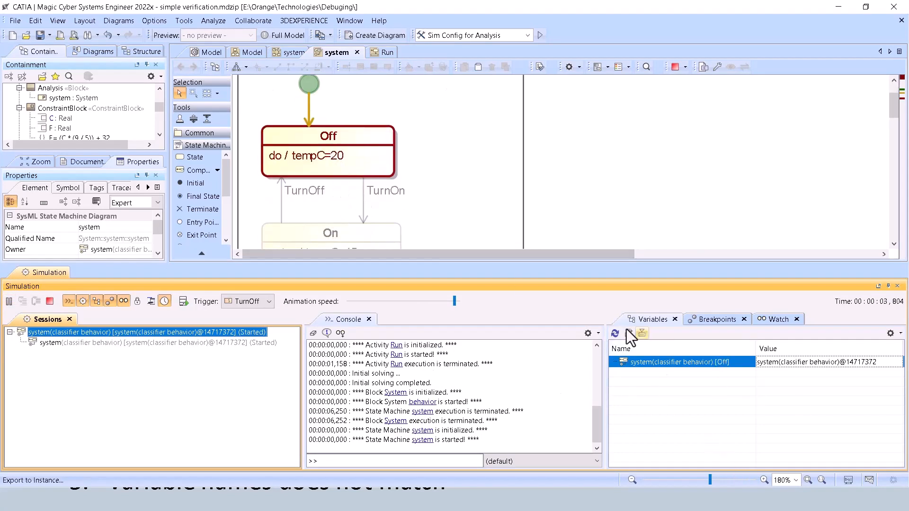
left_click(50, 302)
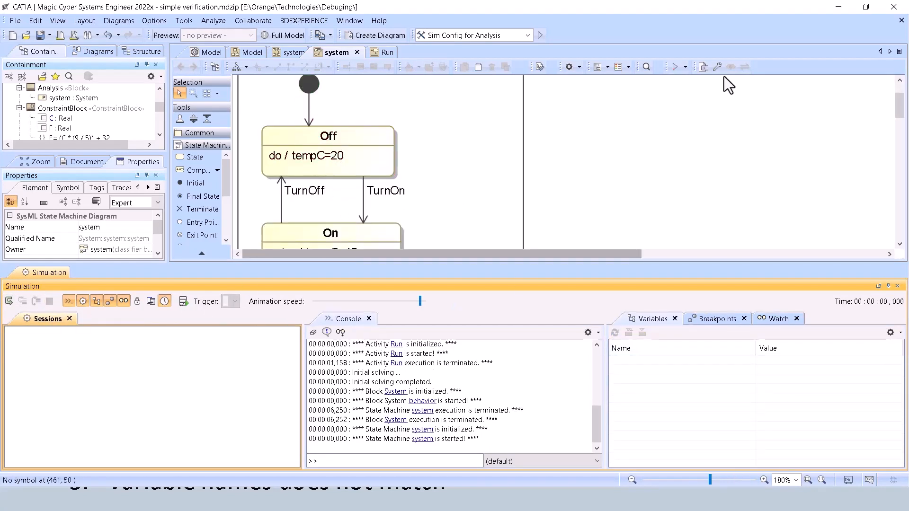
Run the system state machine with context, fire the TurnOn transition to check the temperature values, and end the simulation.
left_click(684, 68)
left_click(684, 68)
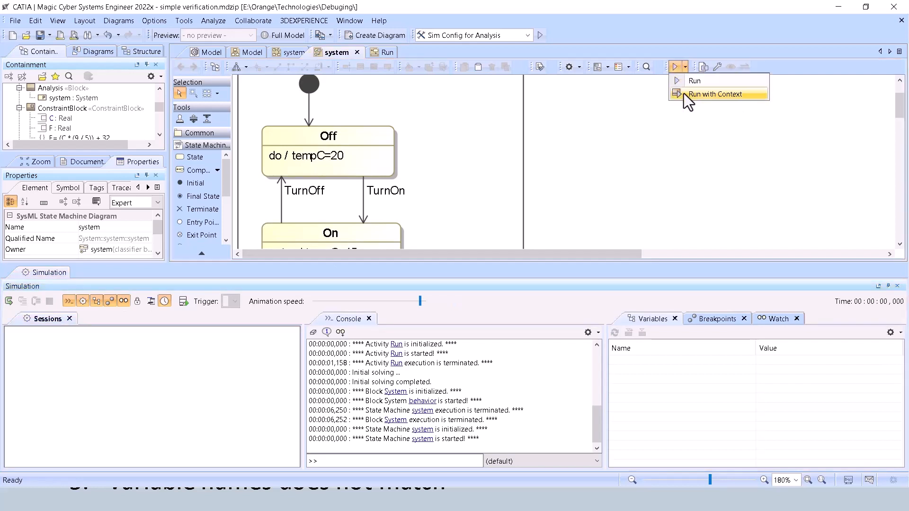
left_click(692, 96)
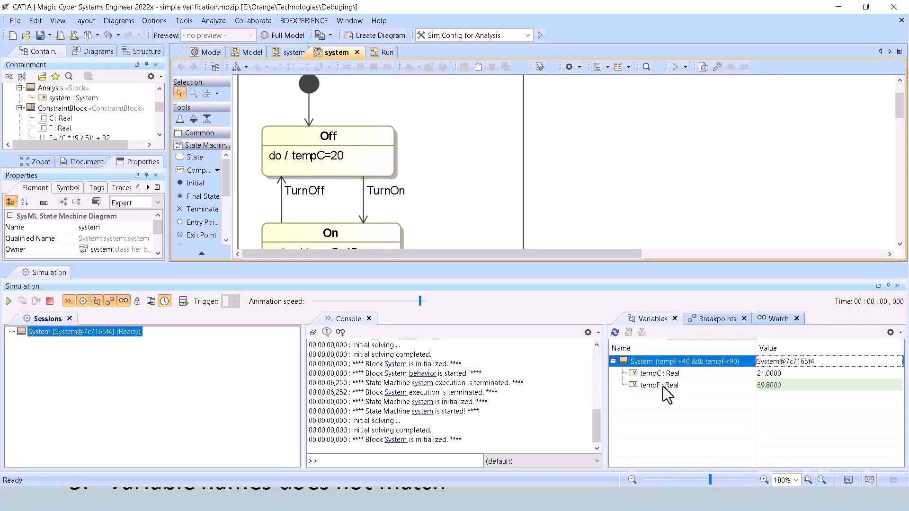
left_click(9, 301)
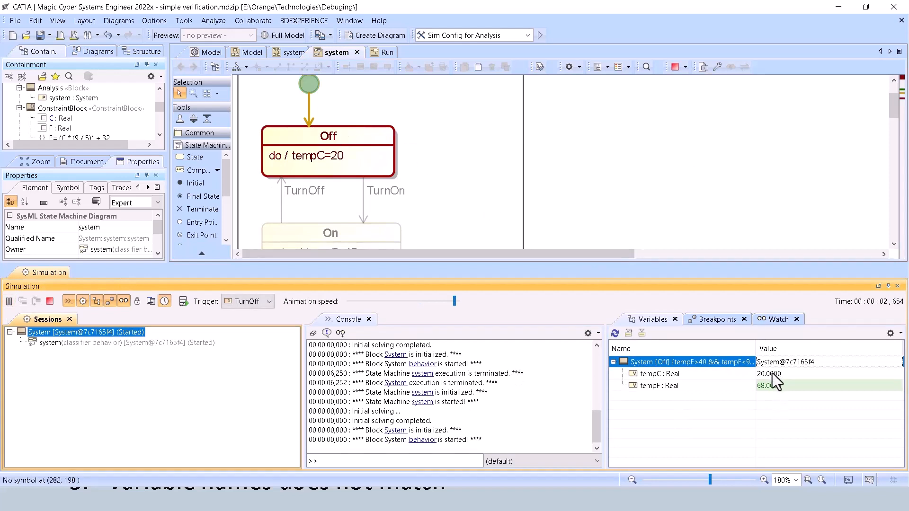
left_click(365, 208)
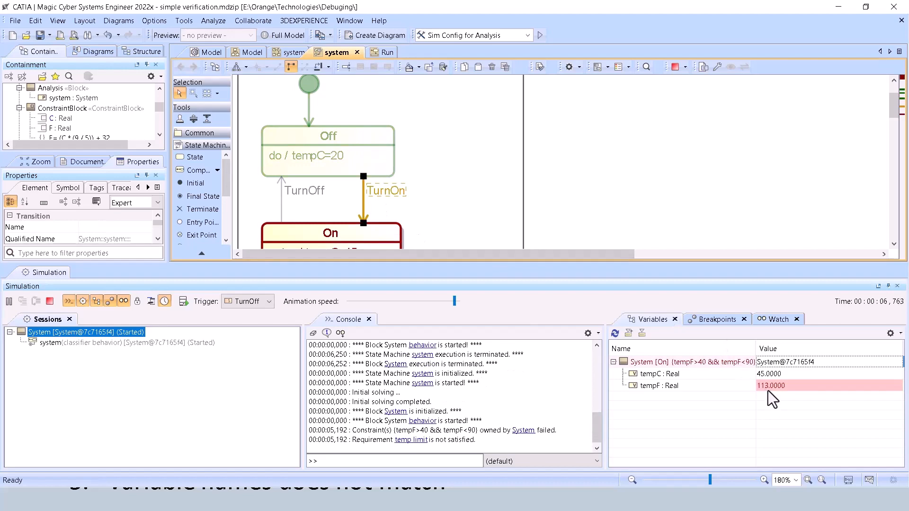
left_click(49, 302)
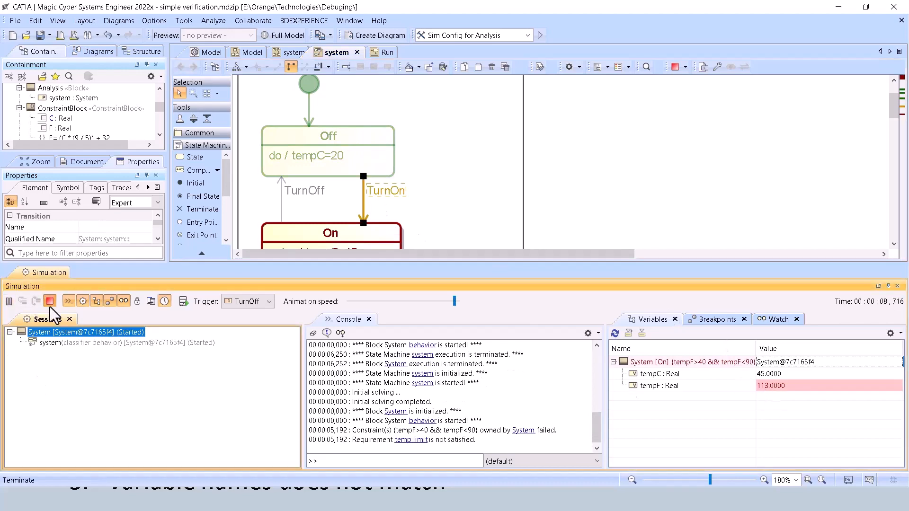
left_click(898, 286)
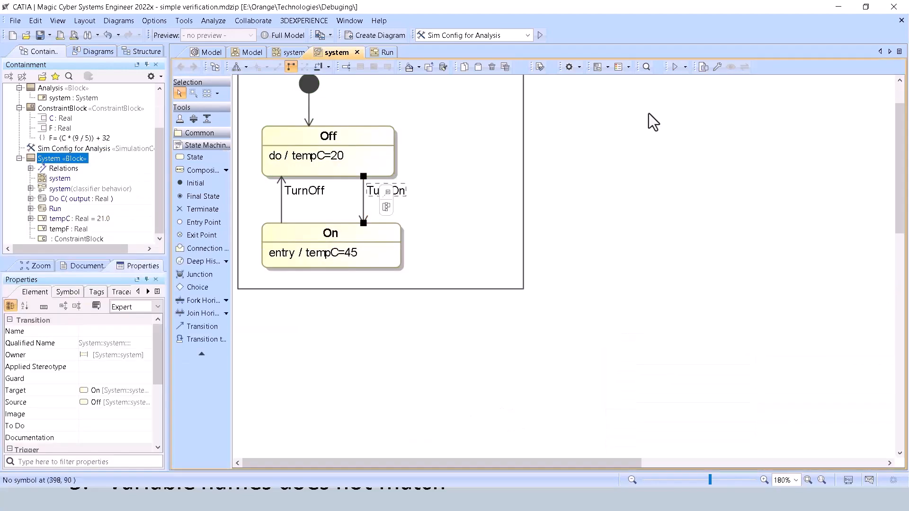
Show the Run with Context option and revisit the variable-name item on the Common Issues slide.
left_click(685, 68)
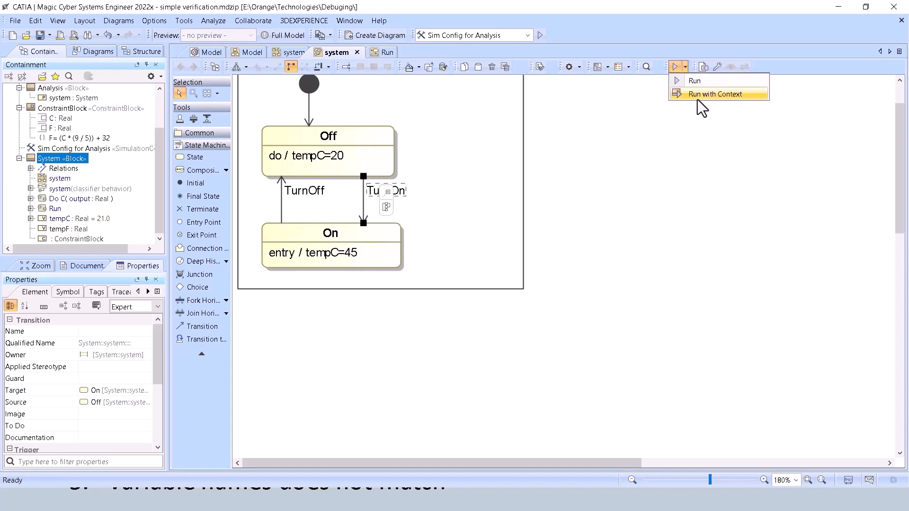
key("alt+Tab")
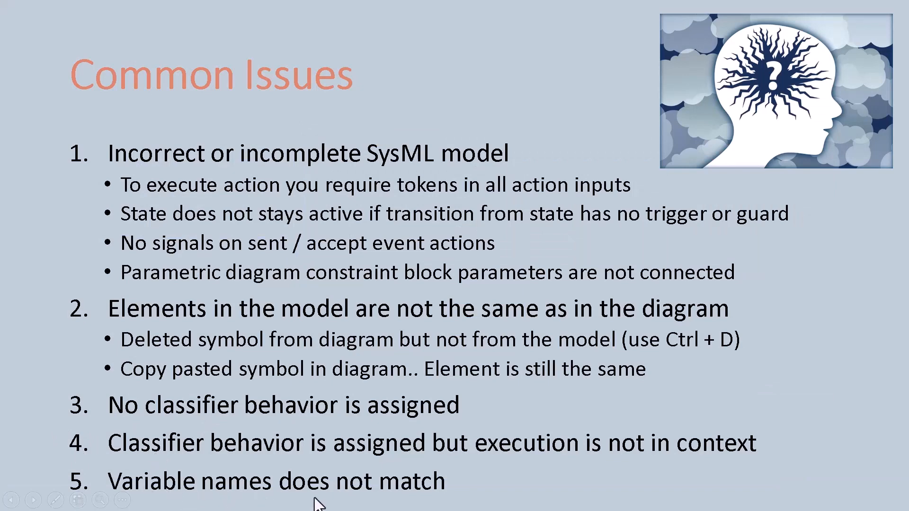
key("alt+Tab")
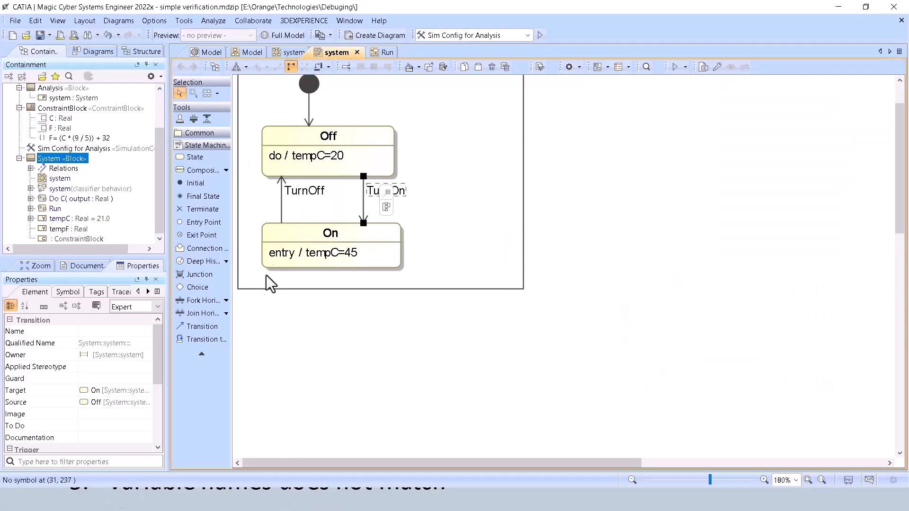
Change the Off state's do behavior to temp_C=20.
left_click(319, 156)
left_click(318, 155)
left_click(318, 156)
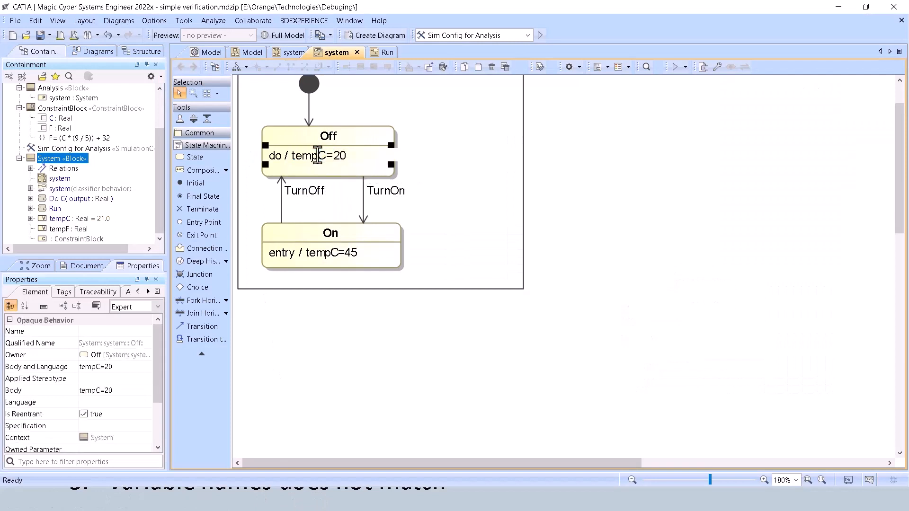
type("_")
left_click(503, 182)
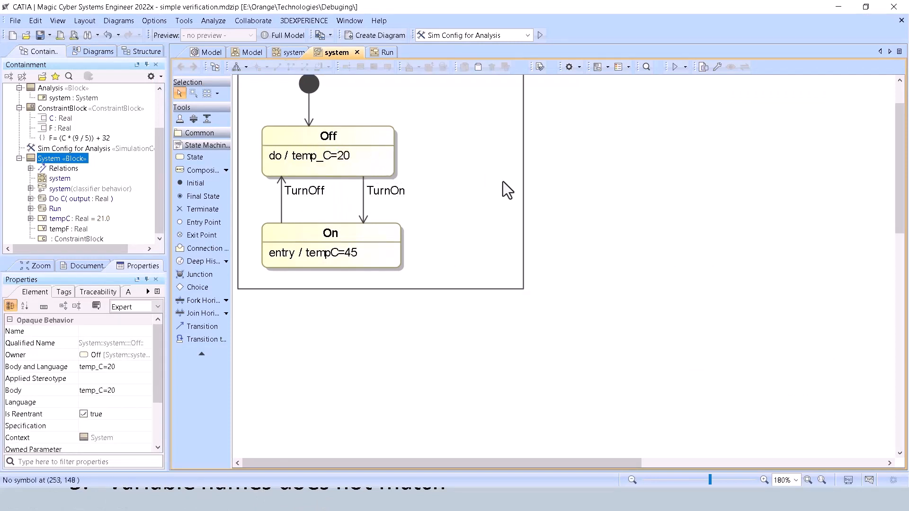
Launch the system state machine with context and compare the System block's tempC property, the simulation variable and the name in the Off state.
left_click(686, 66)
left_click(693, 93)
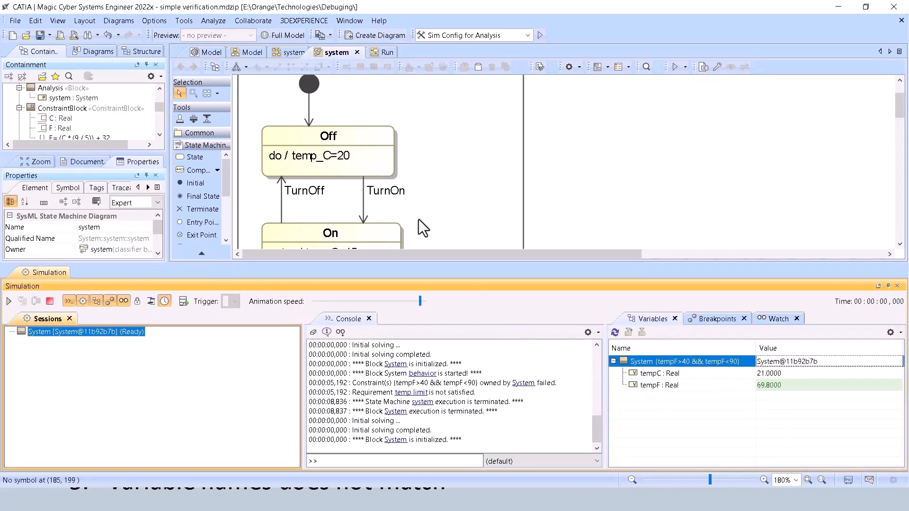
left_click(251, 52)
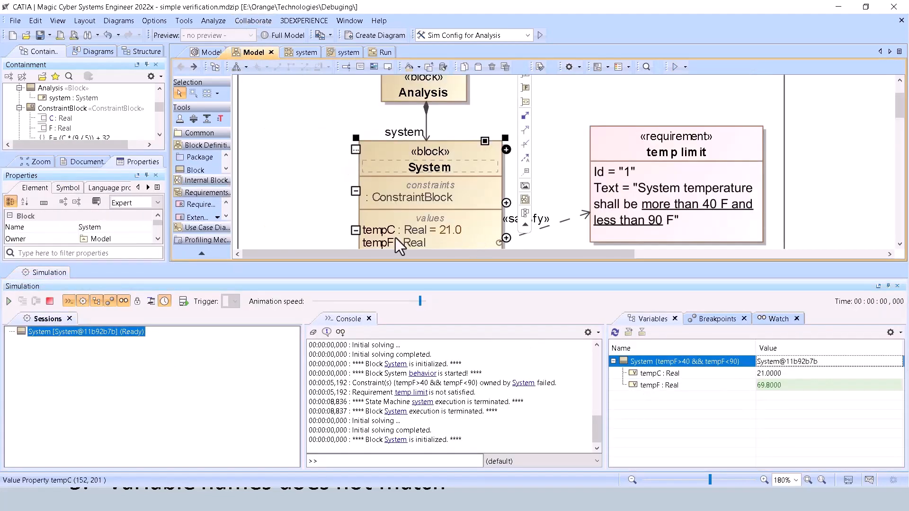
left_click(392, 223)
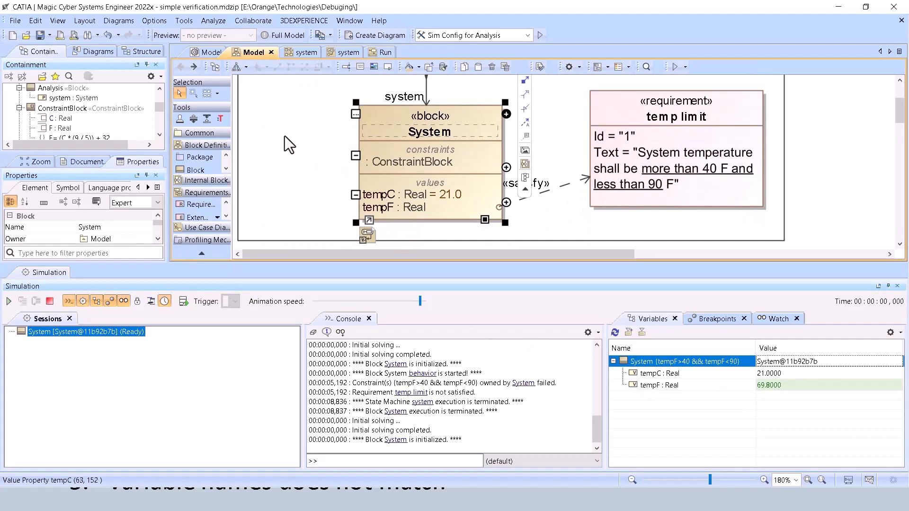
left_click(781, 374)
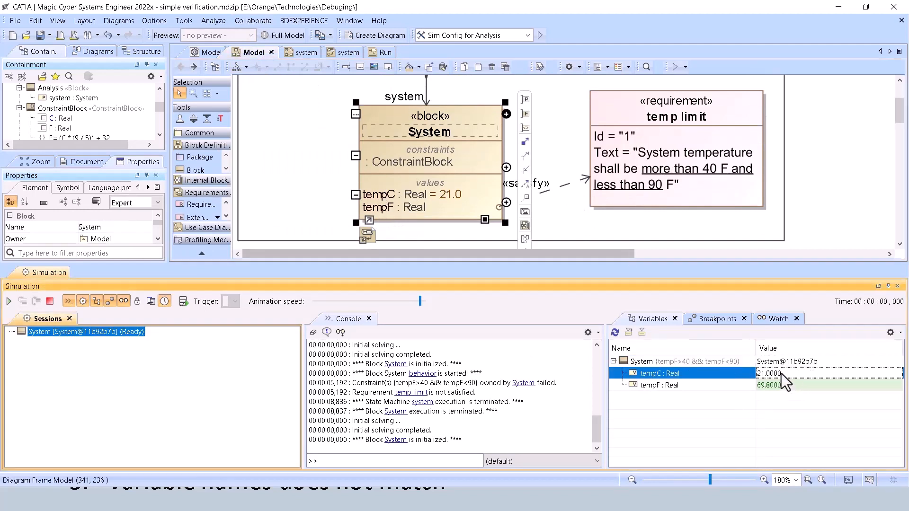
left_click(344, 51)
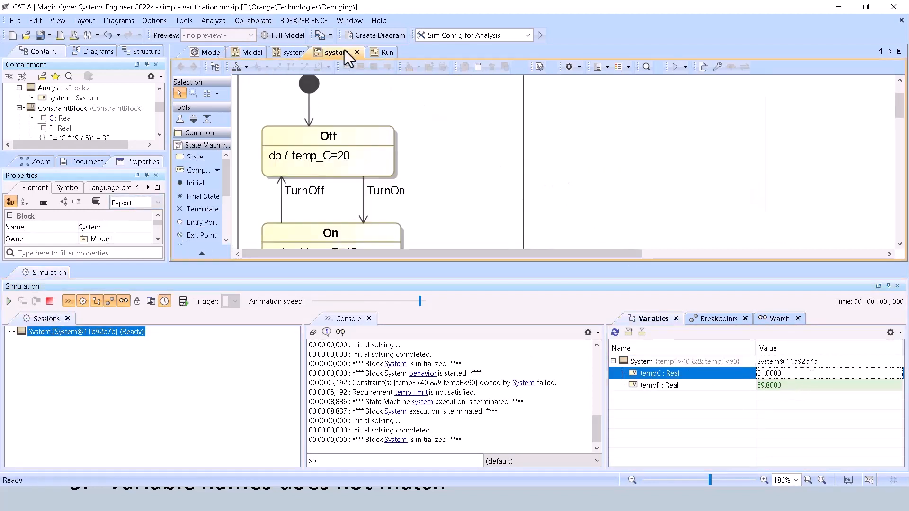
Start the simulation, set its tempC variable to 25 to check the effect on tempF, and terminate the session.
left_click(9, 301)
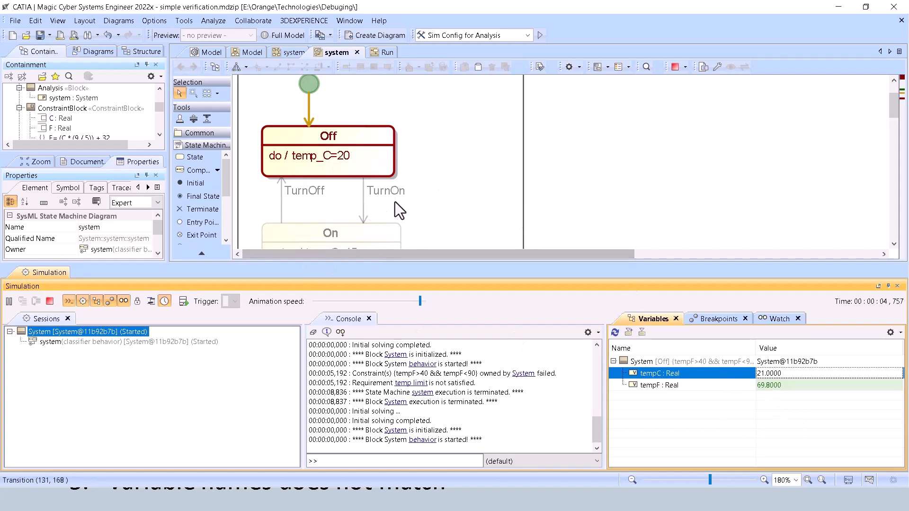
scroll(395, 202, "down", 1)
double_click(763, 376)
type("25")
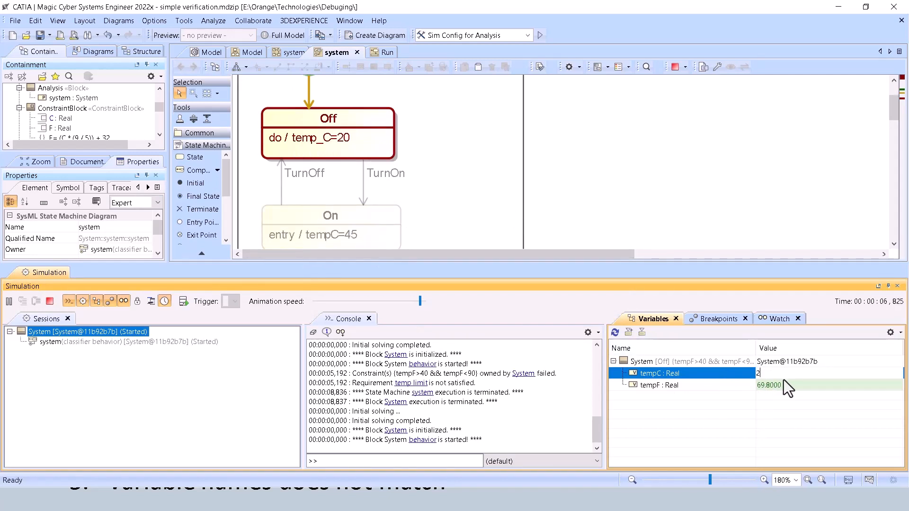
key("Return")
left_click(716, 384)
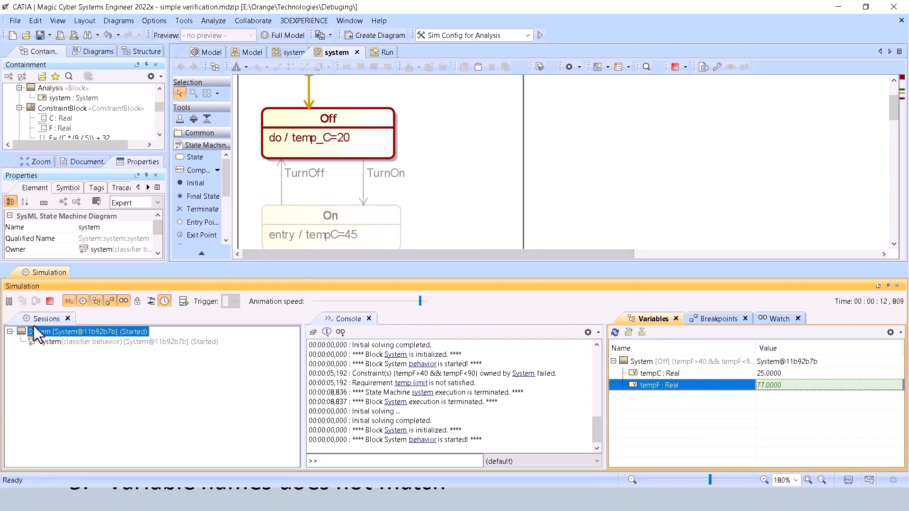
left_click(49, 301)
Correct the Off state's do behavior to tempC=20 and close the Simulation window.
left_click(328, 138)
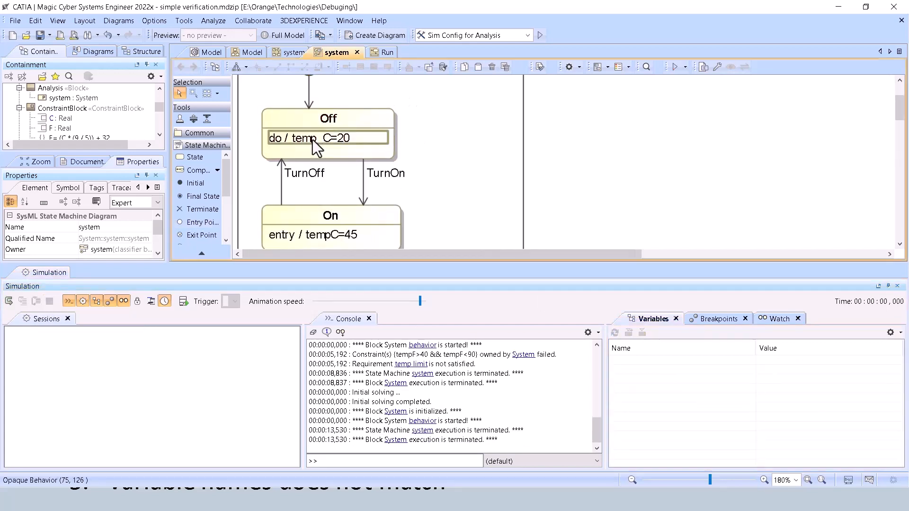
left_click(315, 140)
left_click_drag(324, 142, 320, 143)
key("BackSpace")
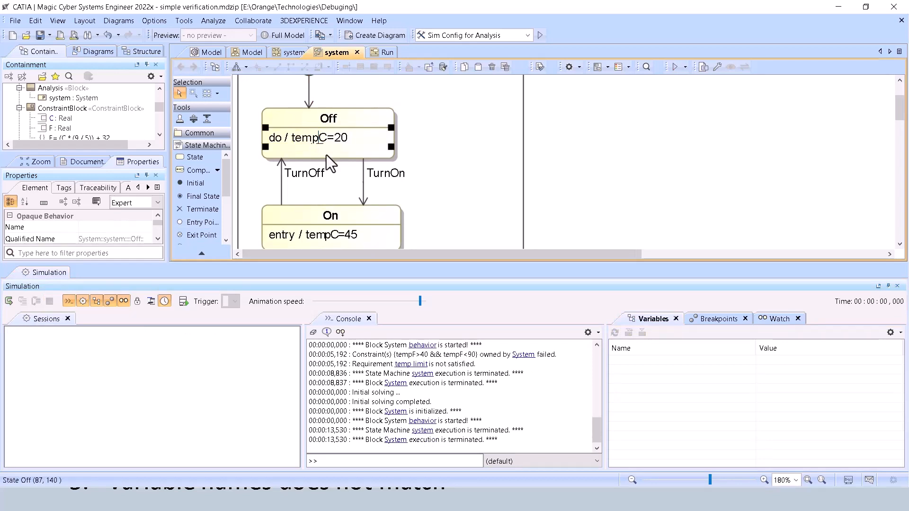
left_click(512, 127)
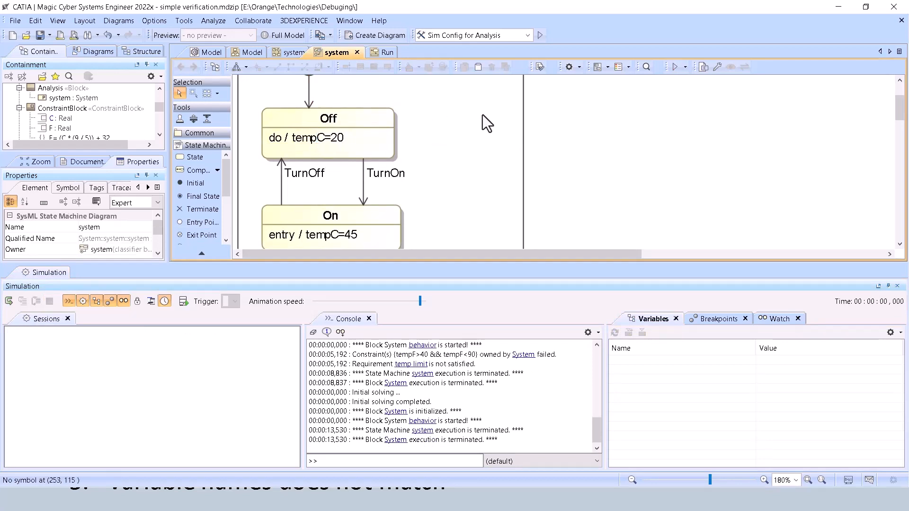
scroll(499, 413, "up", 5)
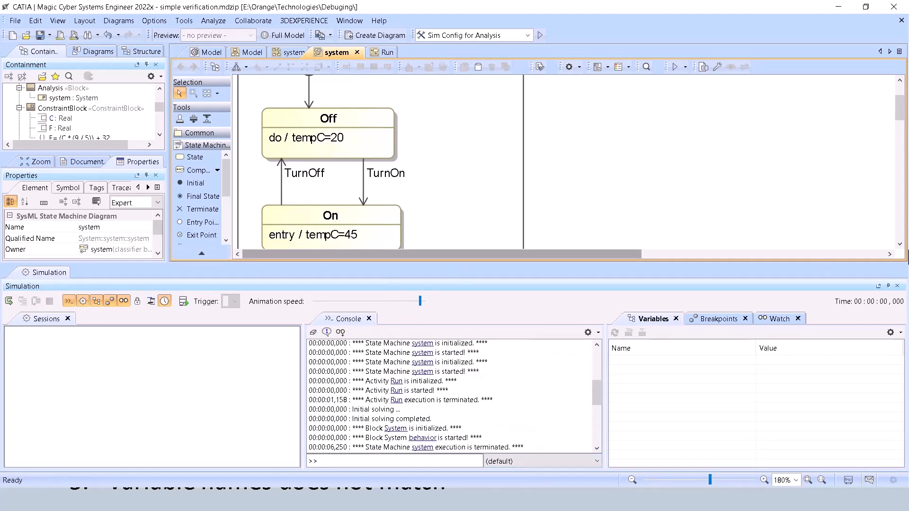
left_click(898, 286)
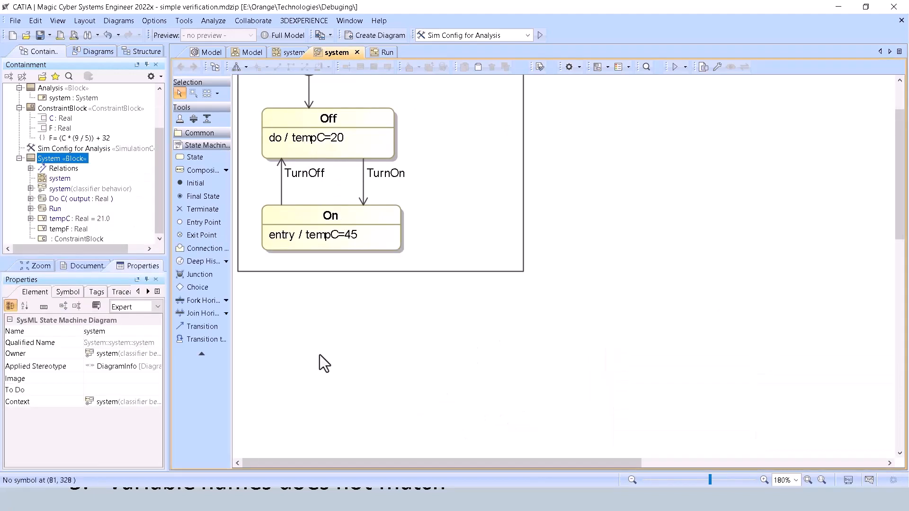
Switch to the slide presentation, advance to the Common Time Issues slide, and return to the model.
key("alt+Tab")
left_click(1, 407)
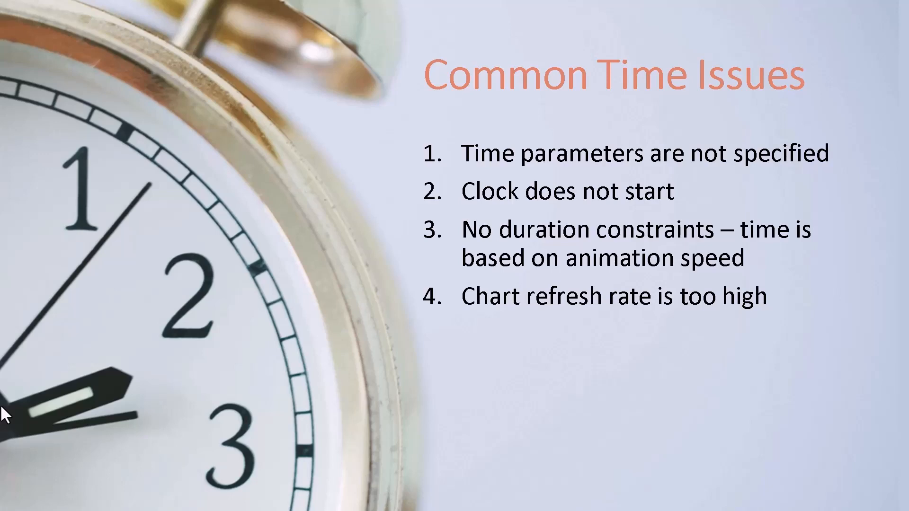
key("alt+Tab")
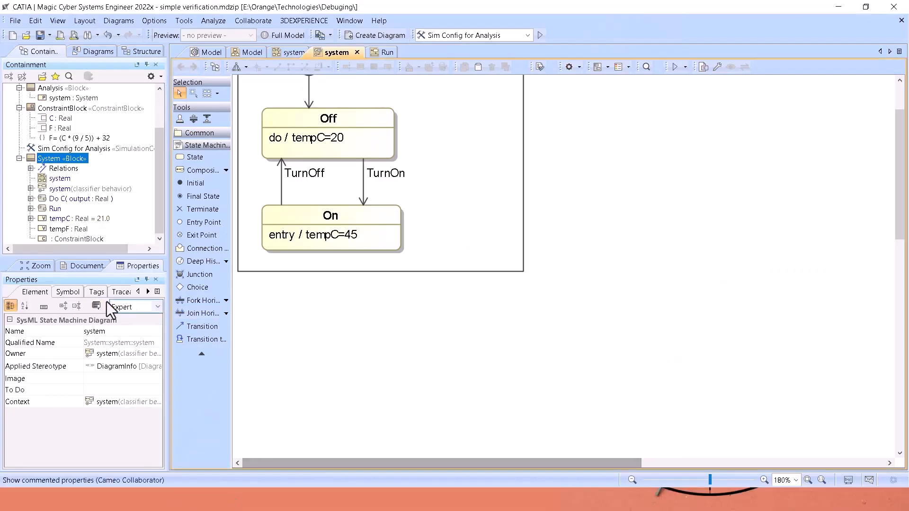
Run the system state machine with context, fire the TurnOn transition to check the temperature values, and terminate the simulation.
scroll(426, 284, "up", 3)
left_click(685, 66)
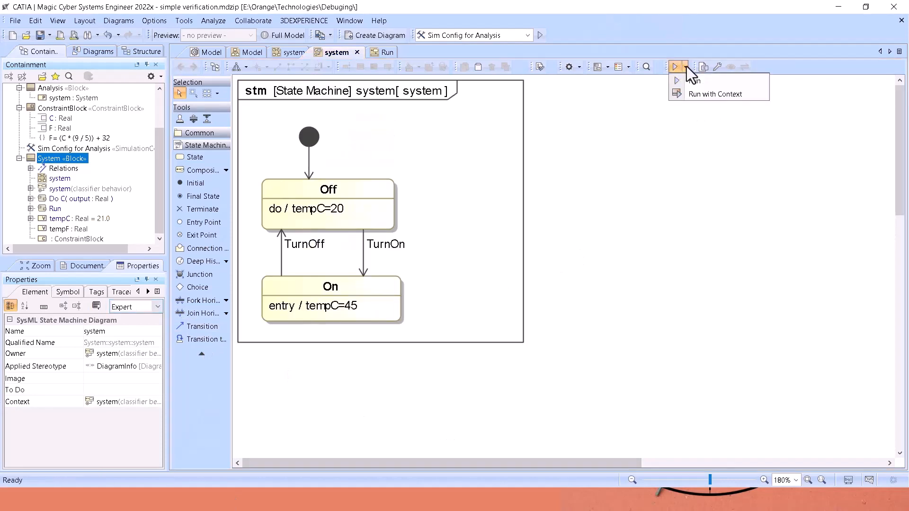
left_click(689, 94)
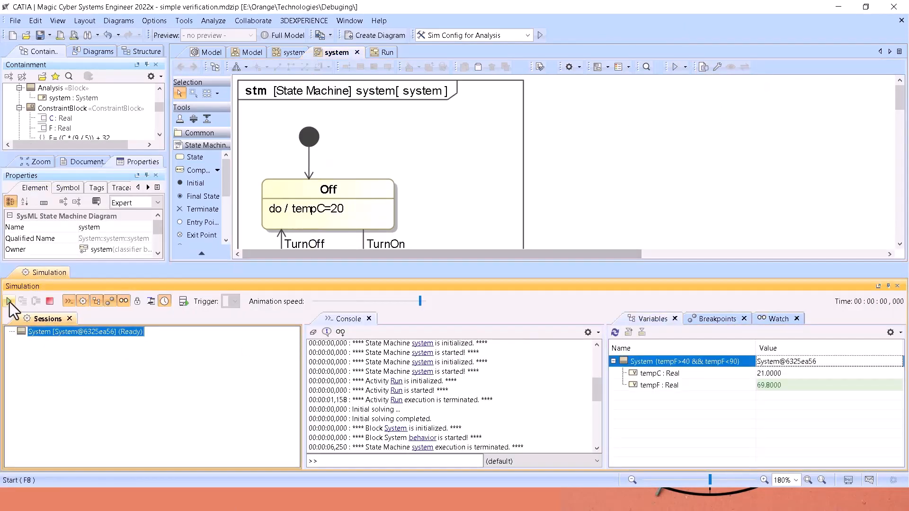
left_click(9, 302)
scroll(448, 159, "down", 2)
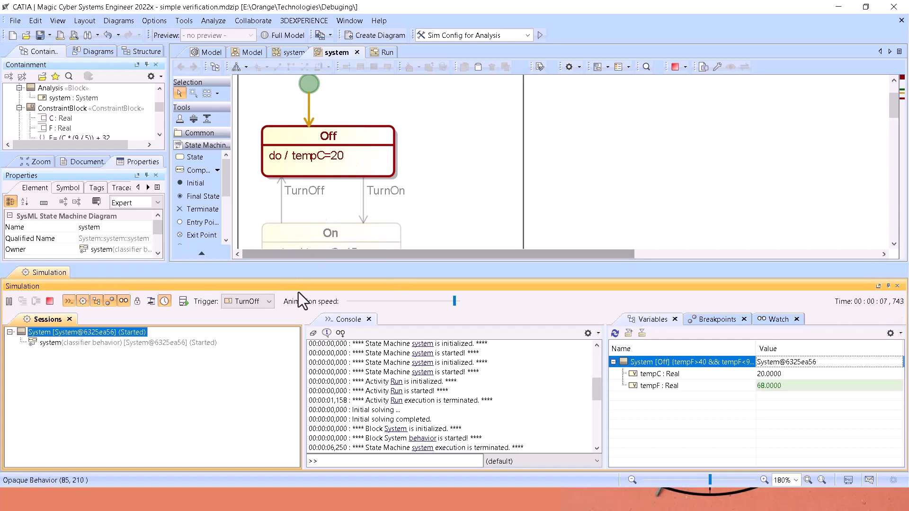
left_click(363, 215)
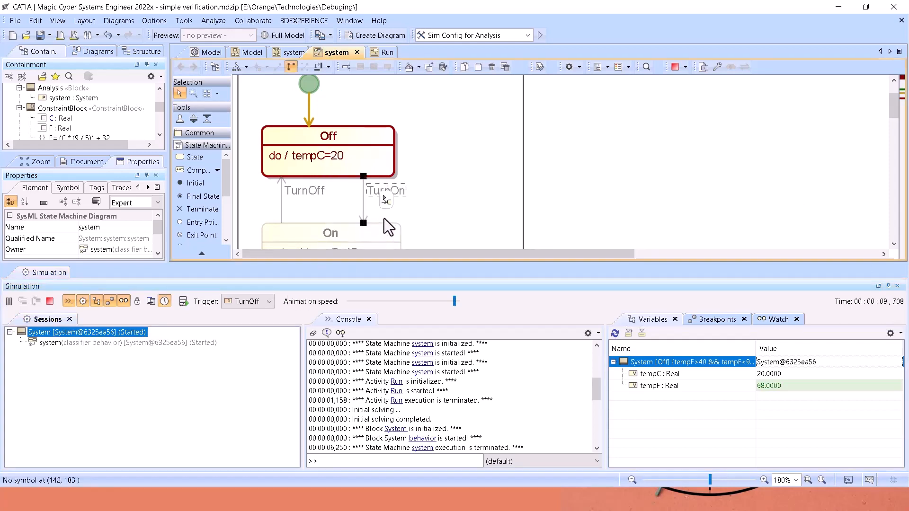
left_click(384, 200)
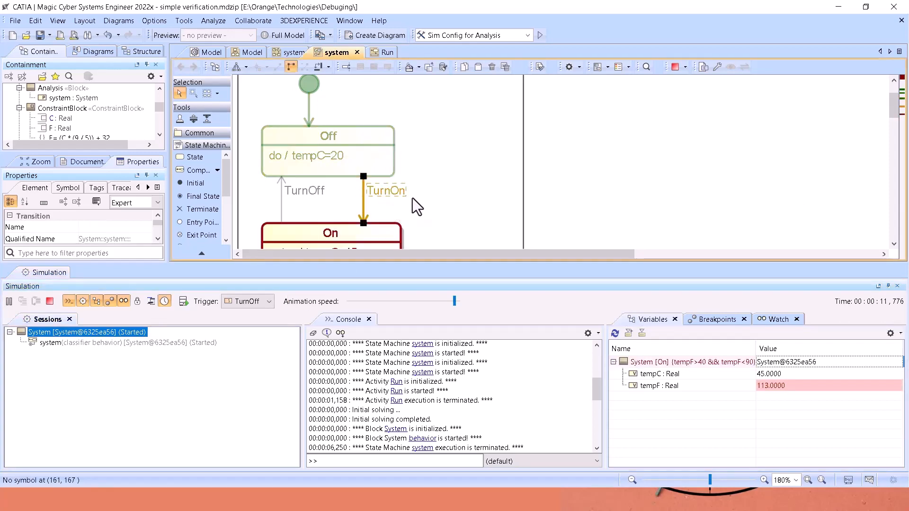
scroll(308, 184, "up", 2)
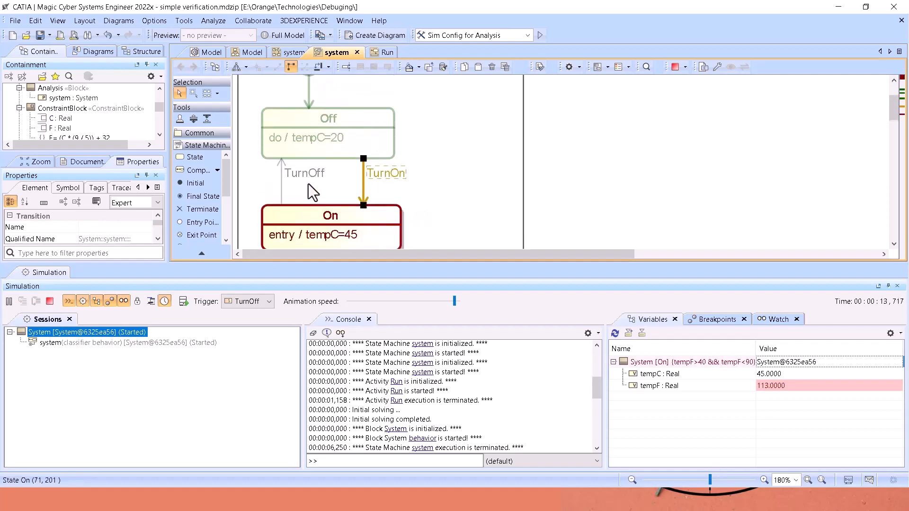
left_click(45, 301)
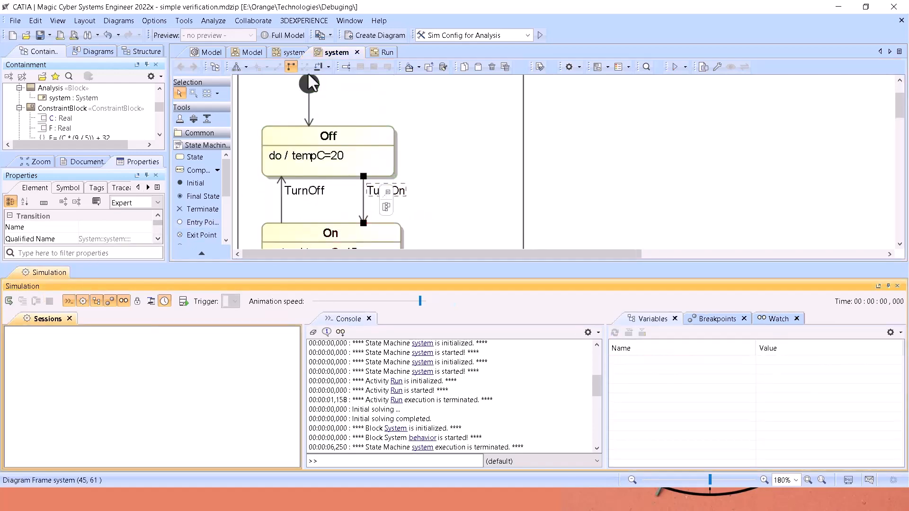
Open the Run activity diagram and launch the activity without context.
left_click(371, 53)
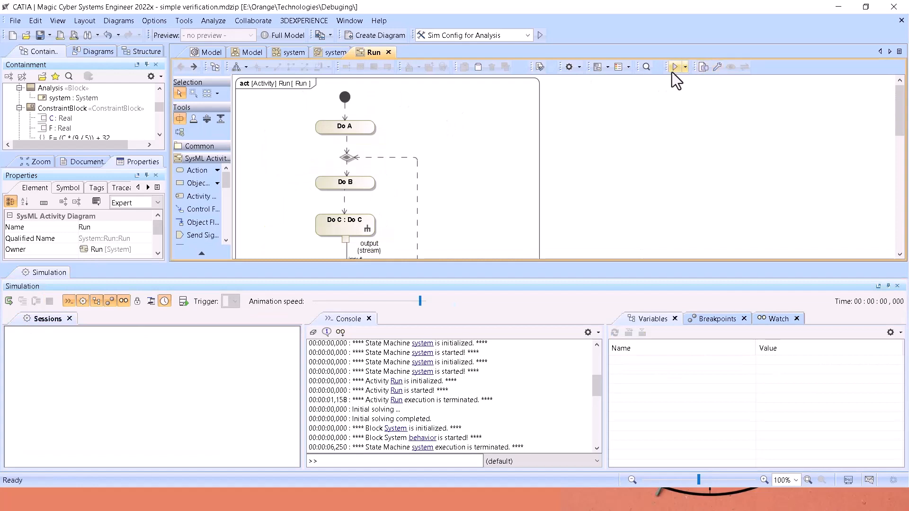
left_click(686, 68)
left_click(687, 82)
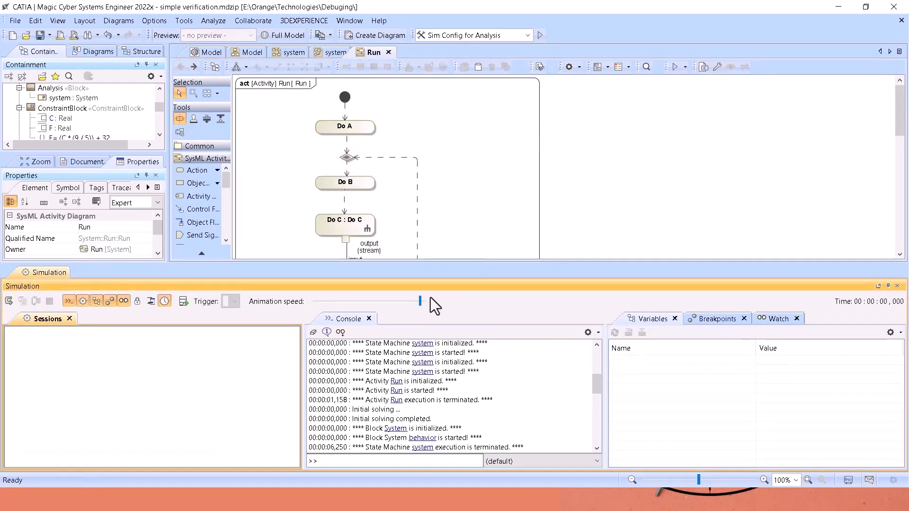
Display all paths of the Do B action in the Run activity diagram to reveal its hidden control flows.
scroll(402, 166, "down", 1)
left_click(357, 147)
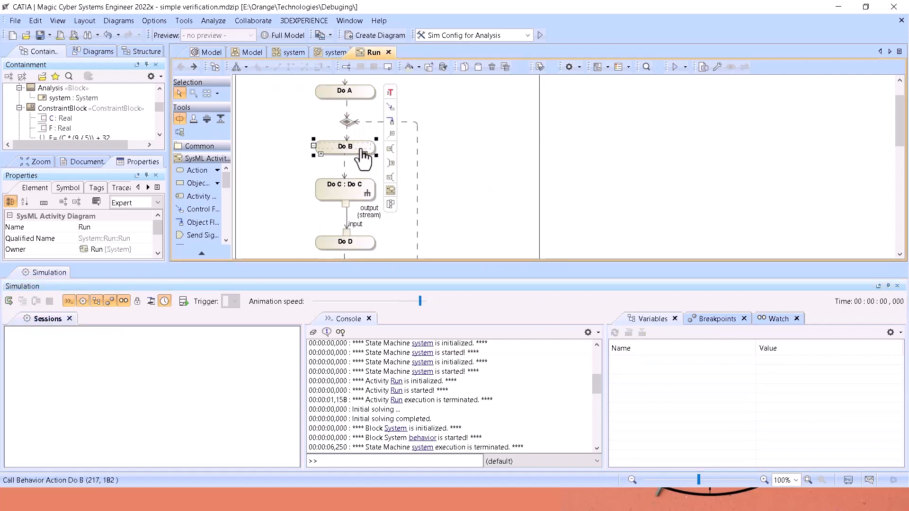
scroll(382, 187, "down", 1)
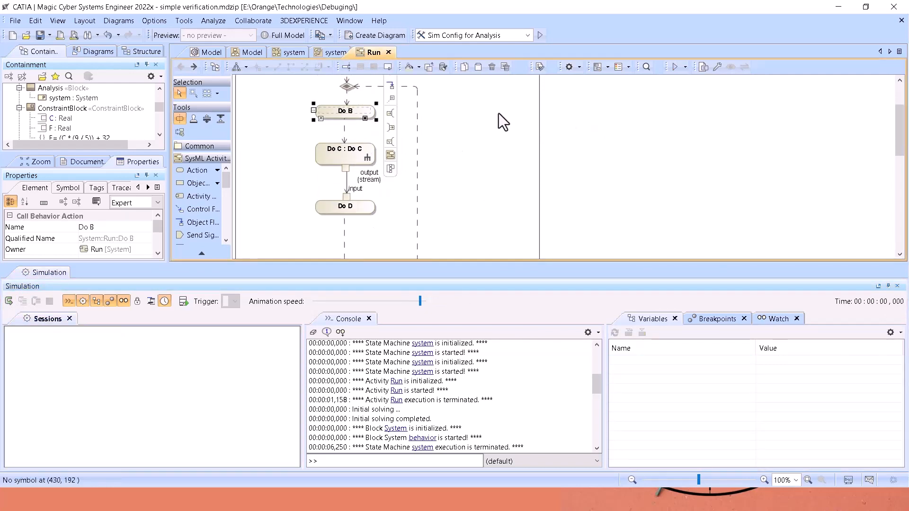
scroll(526, 137, "up", 1)
scroll(340, 197, "down", 2)
scroll(355, 189, "up", 2)
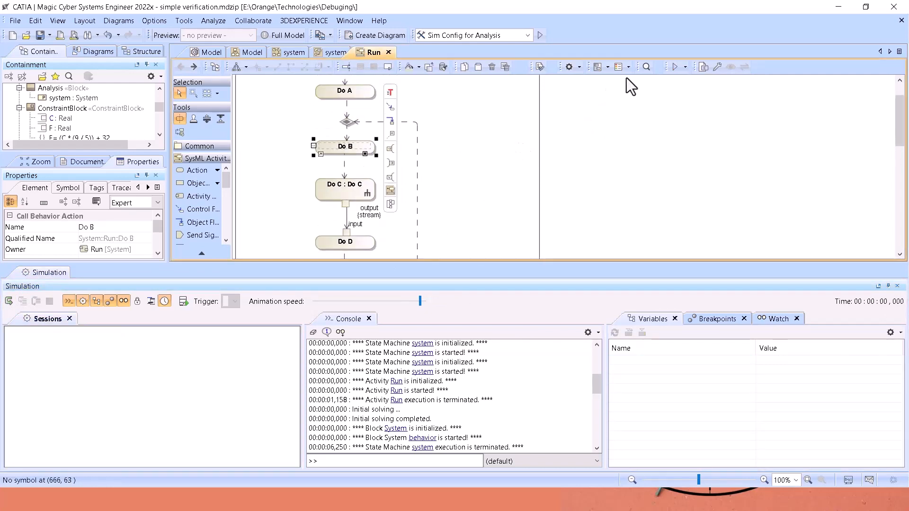
left_click(600, 70)
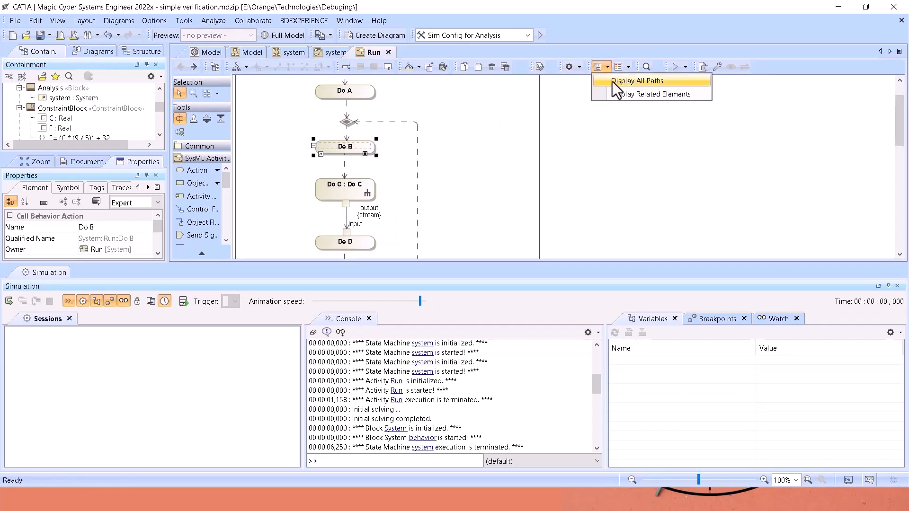
left_click(612, 82)
left_click(496, 167)
scroll(317, 187, "down", 1)
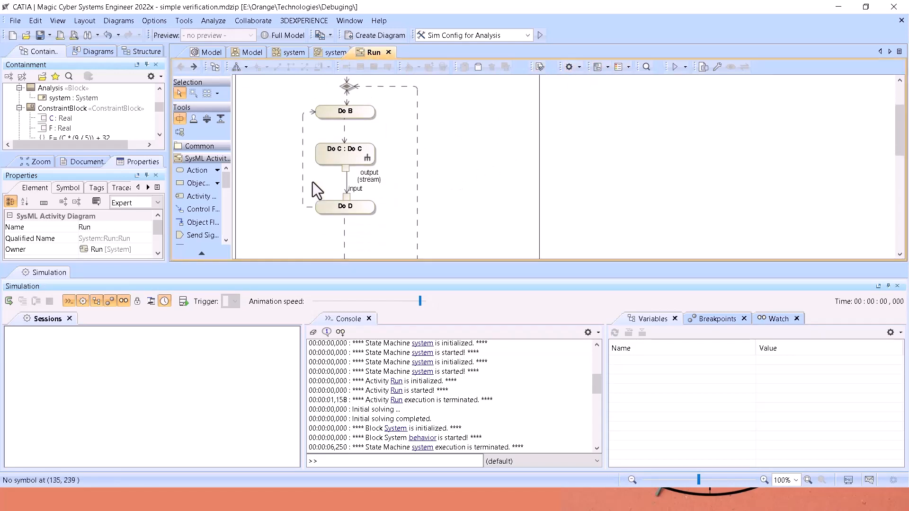
Delete the extra control flow running from Do D back to Do B.
left_click(302, 171)
key("Delete")
scroll(455, 162, "up", 2)
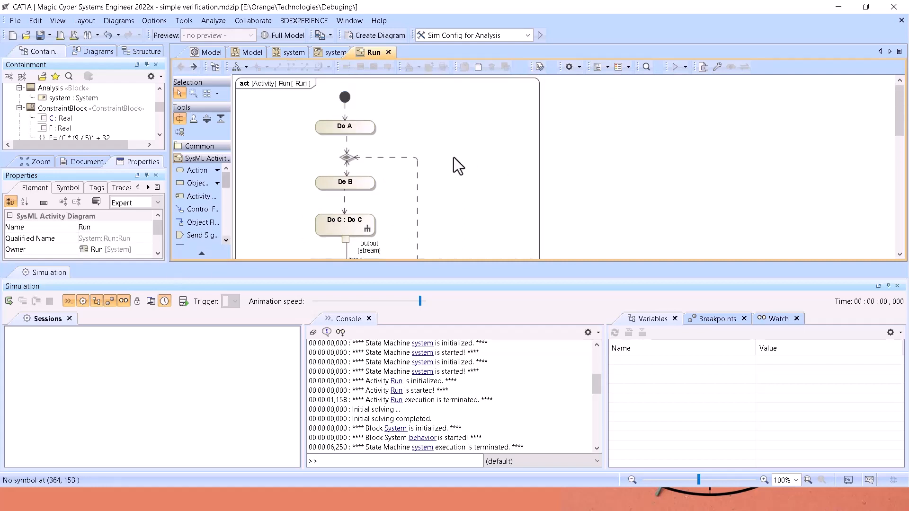
Lower the simulation's animation speed, and briefly run the Run activity without context before terminating it.
left_click(412, 302)
left_click(396, 303)
left_click(685, 68)
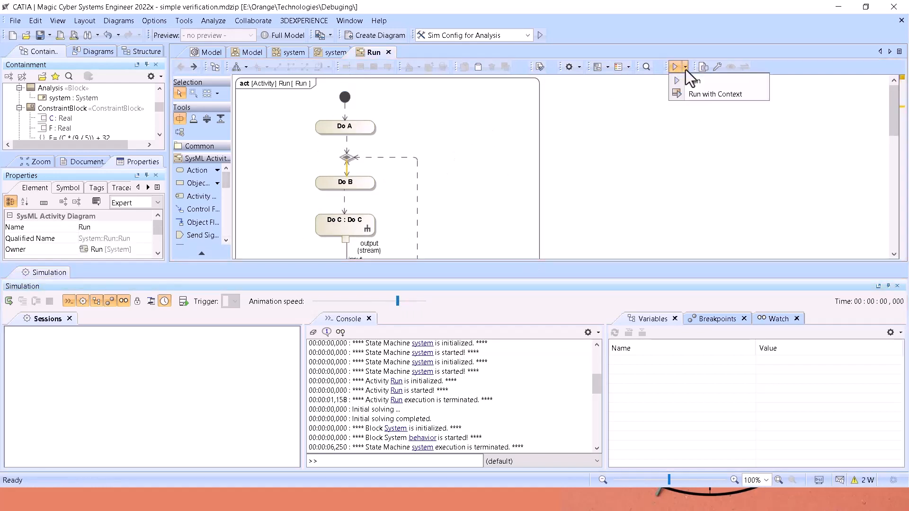
left_click(683, 80)
left_click(10, 302)
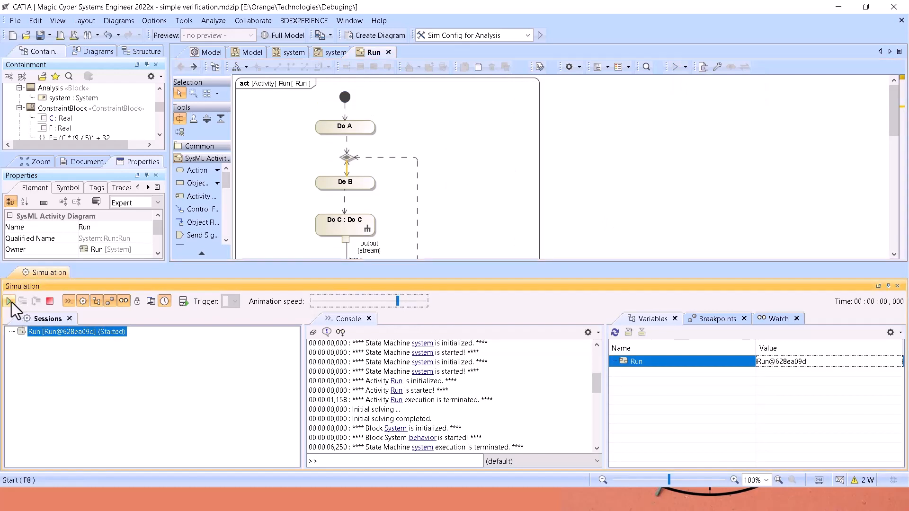
left_click(49, 301)
Remove the duplicate control flow between the merge node and Do B, and straighten the remaining one.
left_click_drag(347, 169, 284, 163)
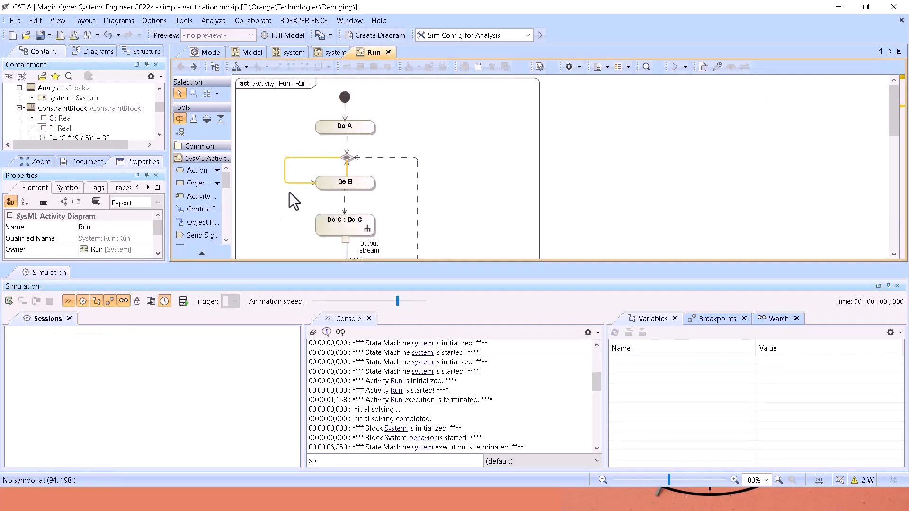
left_click(347, 174)
key("Delete")
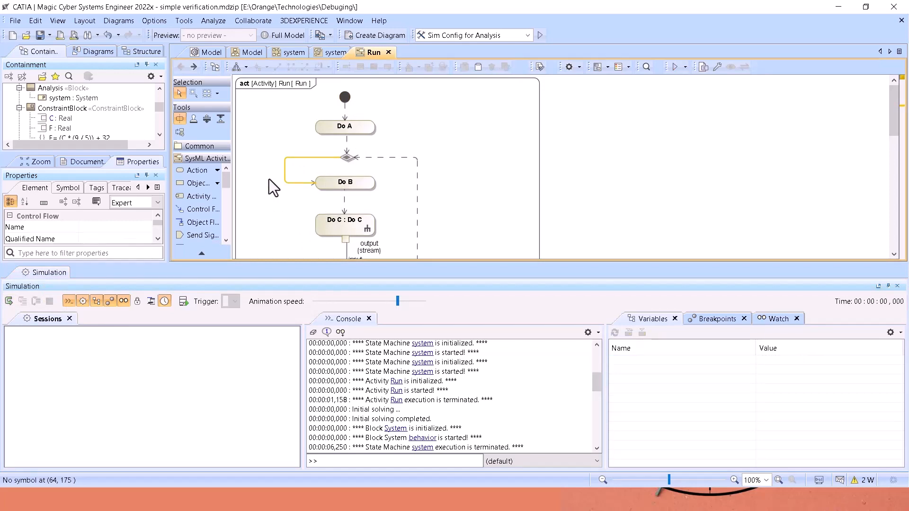
left_click_drag(280, 172, 346, 170)
Run the Run activity simulation, vary its animation speed while following the action flow, and terminate it.
left_click(9, 301)
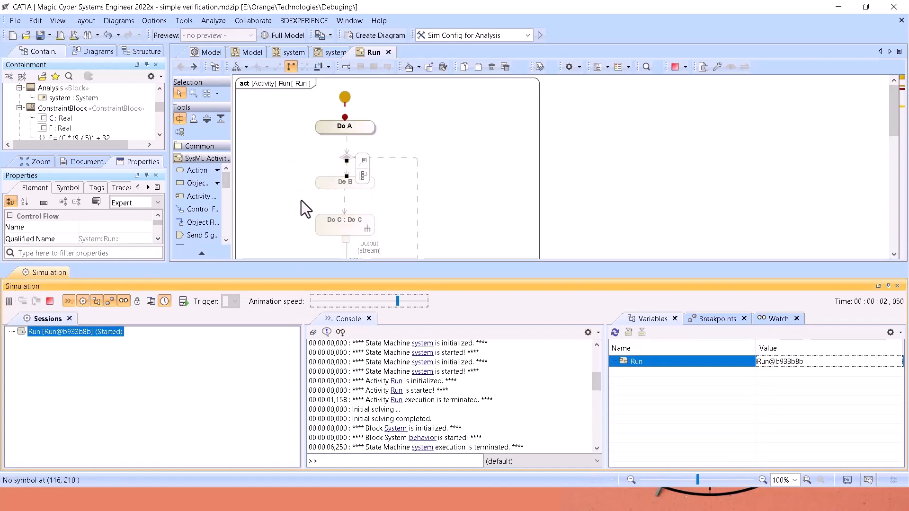
left_click_drag(398, 301, 420, 303)
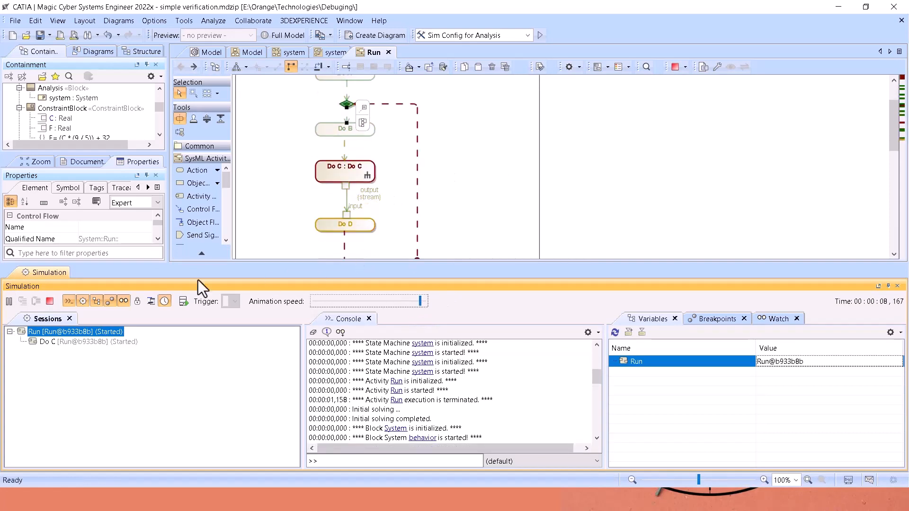
left_click_drag(420, 301, 408, 301)
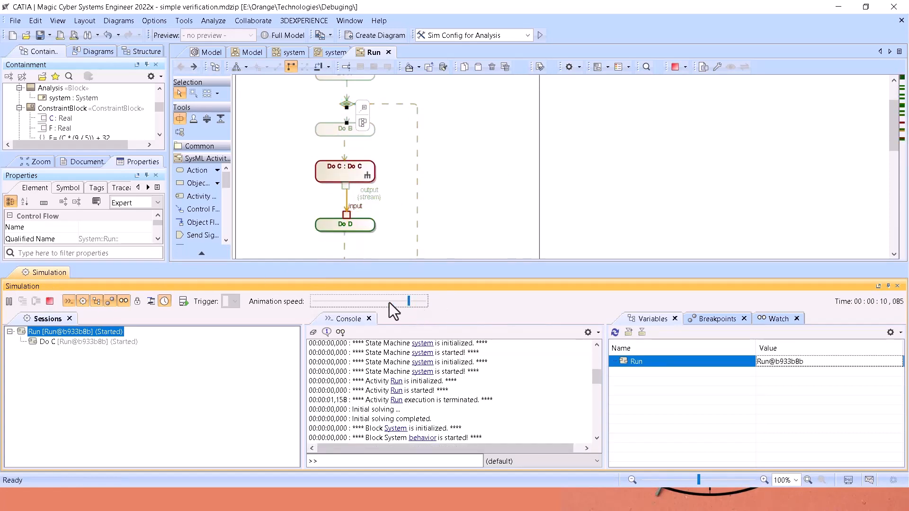
left_click(50, 303)
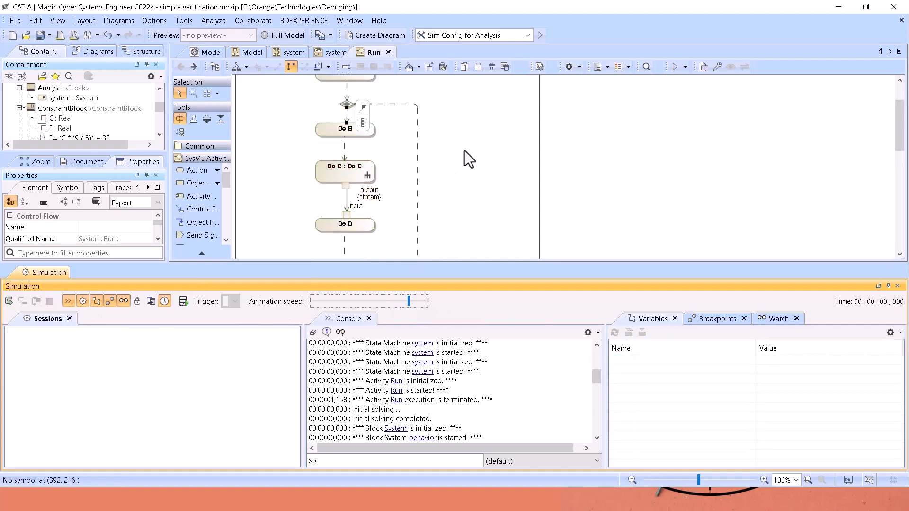
Switch to the PowerPoint slide show and advance to the Common Time Issues slide.
key("alt+Tab")
key("Tab")
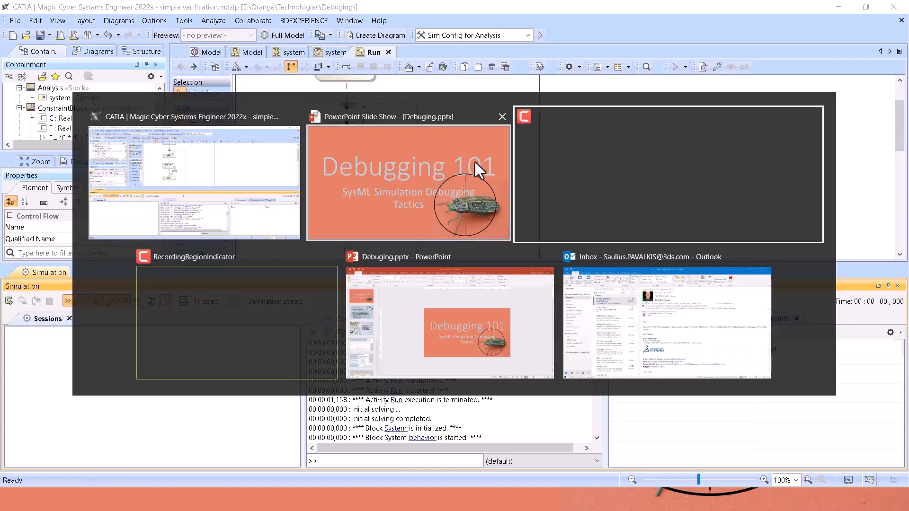
key("Tab")
key("Tab")
key("Tab")
key("Tab")
key("Tab")
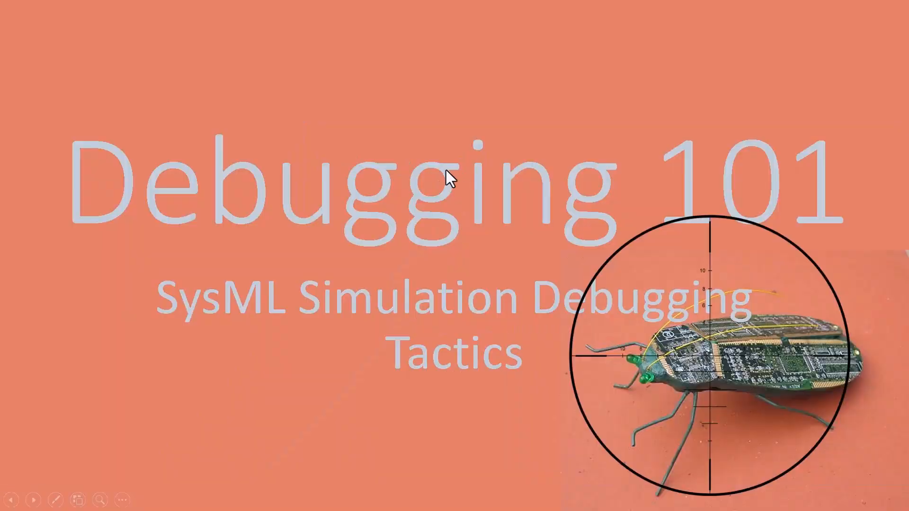
scroll(446, 170, "down", 2)
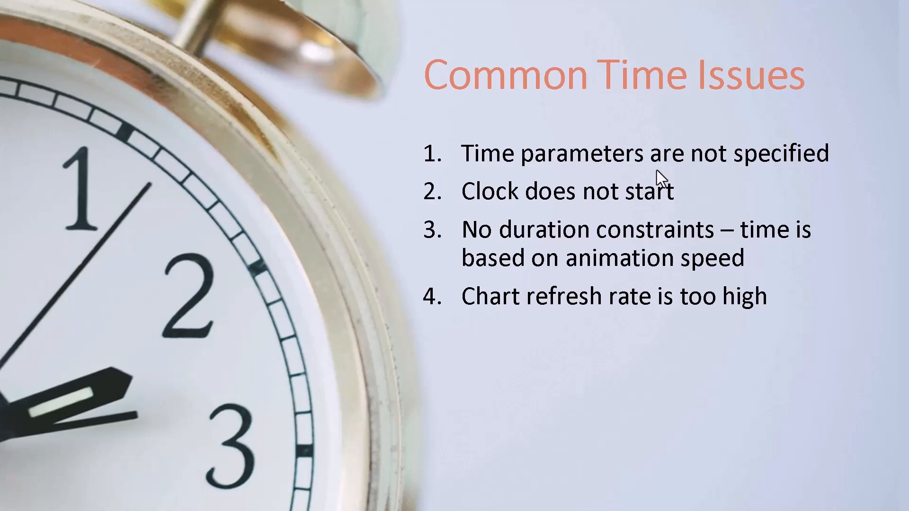
Switch back to Magic Cyber Systems Engineer, open the Do C action's activity diagram, and reveal the common element tools in a wider palette.
key("alt+Tab")
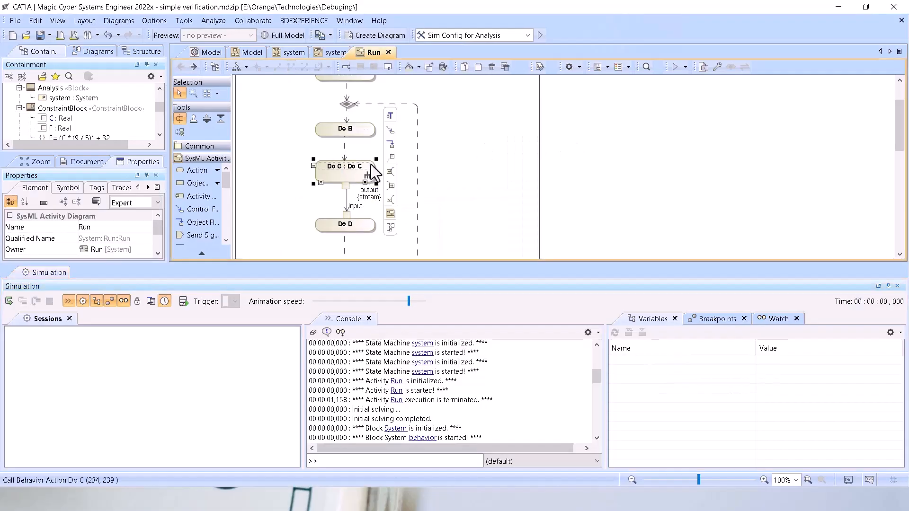
double_click(370, 165)
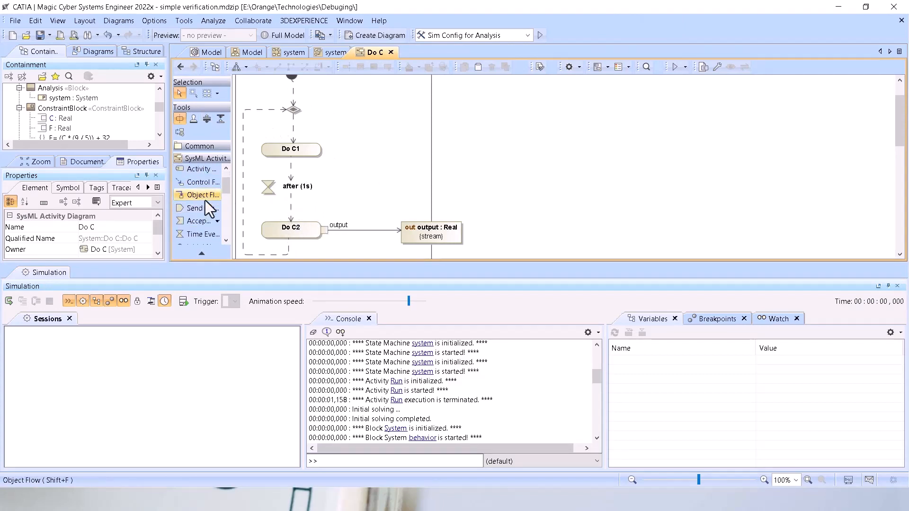
left_click(204, 160)
left_click(219, 149)
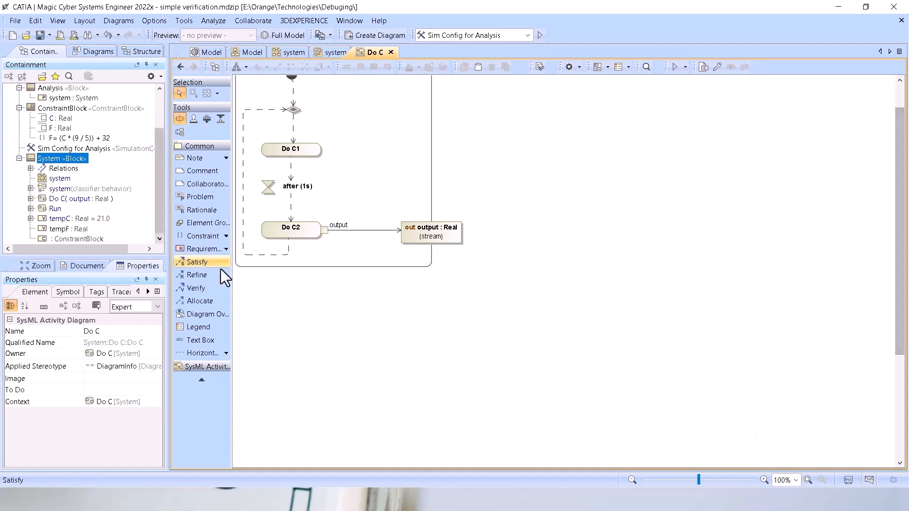
left_click_drag(232, 275, 251, 270)
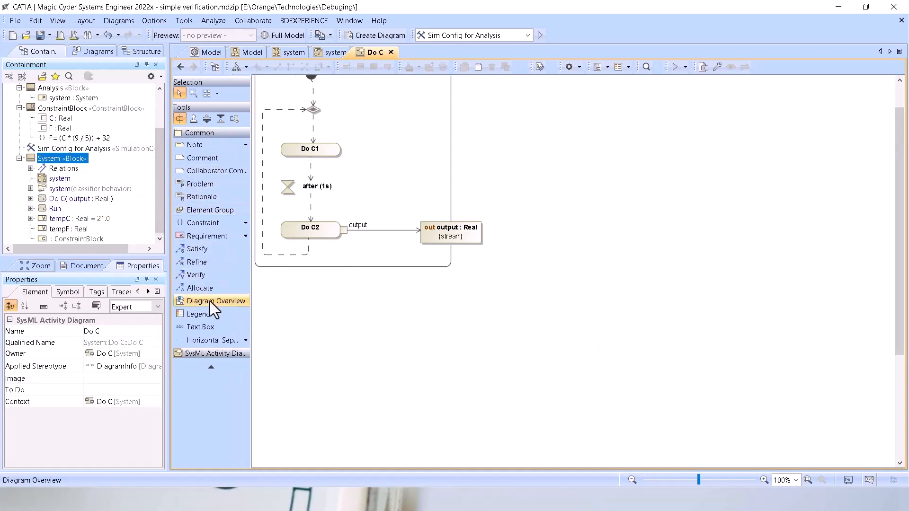
Add a duration constraint of 5s to the Do C1 action.
left_click(246, 223)
left_click(259, 237)
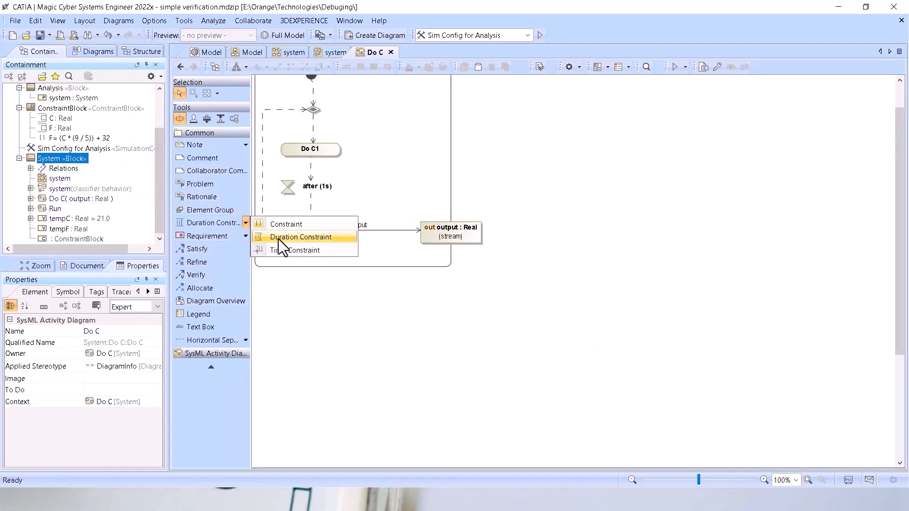
left_click(322, 144)
type("5s")
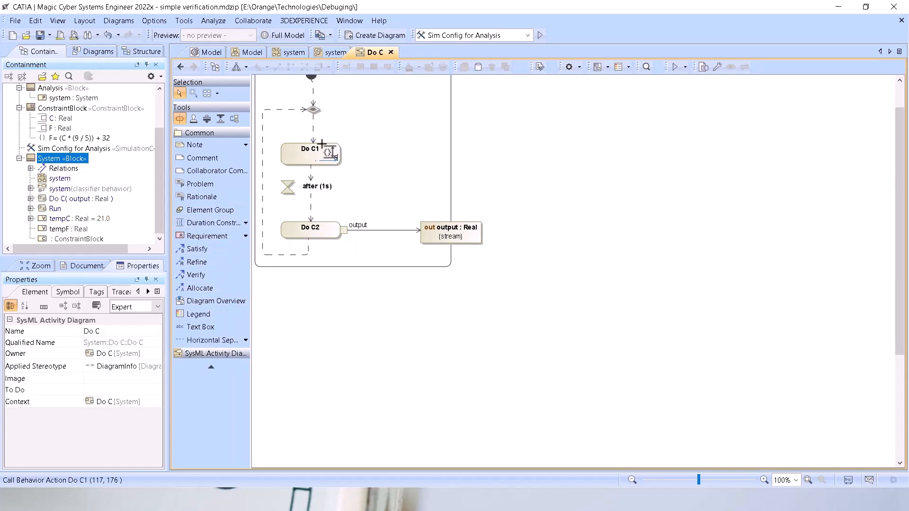
left_click(433, 194)
Add a duration constraint of 1s to the Do C2 action.
left_click(329, 234)
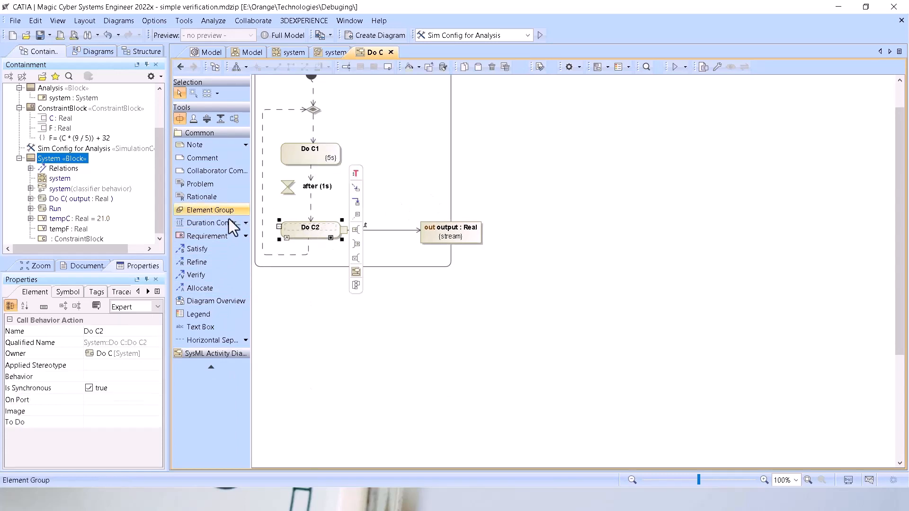
left_click(229, 224)
left_click(323, 234)
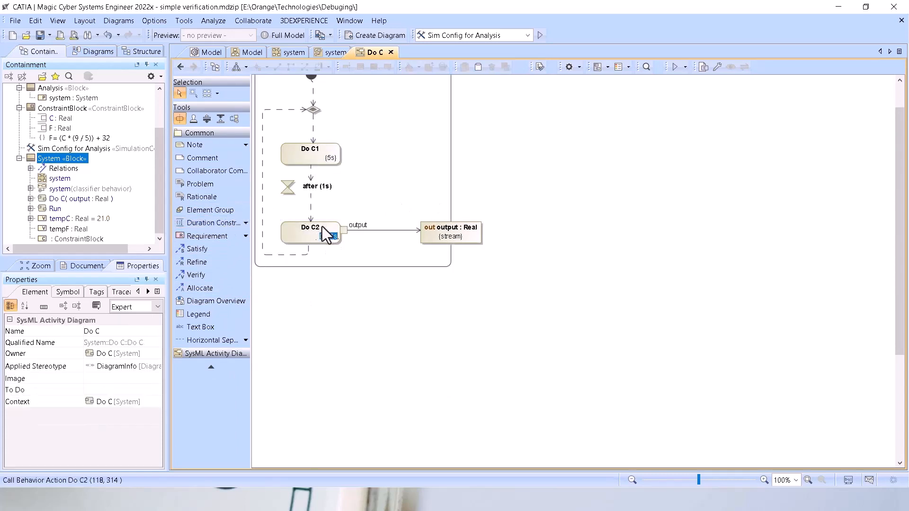
type("1s")
left_click(663, 243)
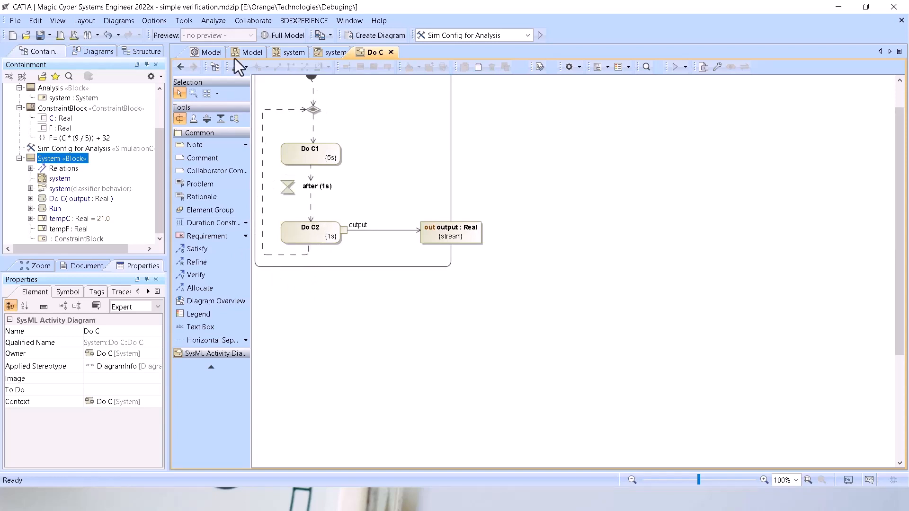
Open the timing properties in the specification of the Sim Config for Analysis simulation configuration.
left_click(207, 52)
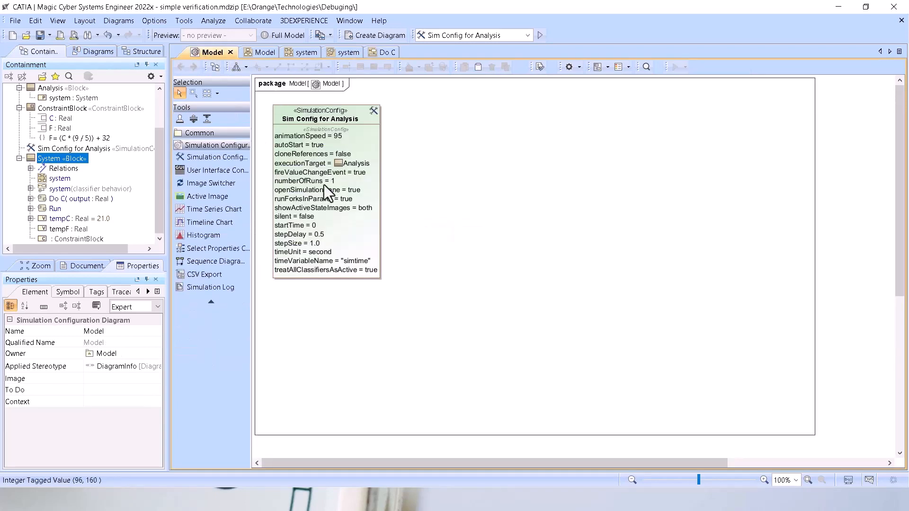
left_click(339, 116)
double_click(339, 116)
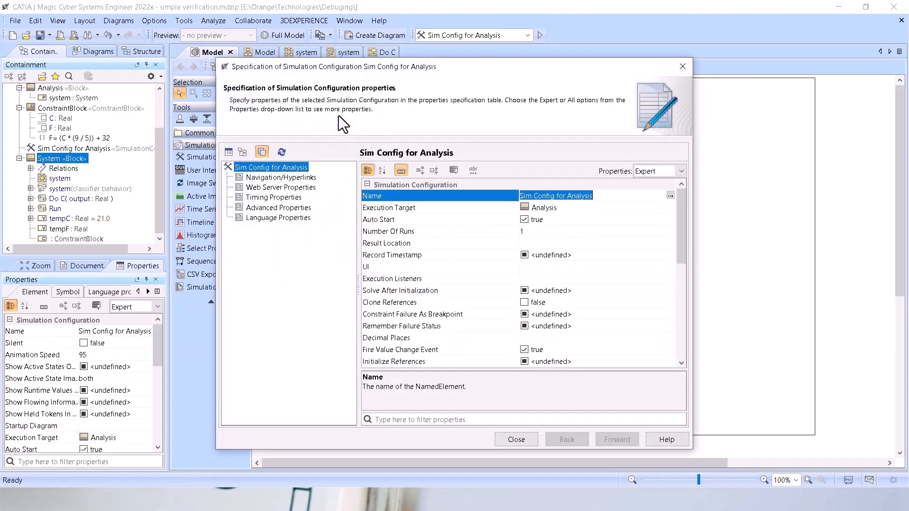
left_click(257, 199)
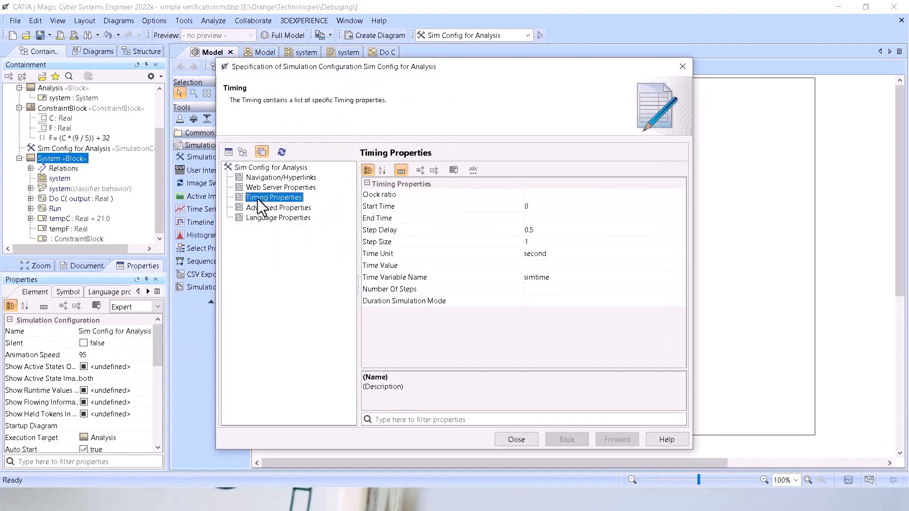
Try Step Delay values of 1 and 0.1, restore it to 0.5, and close the configuration's specification.
left_click(538, 232)
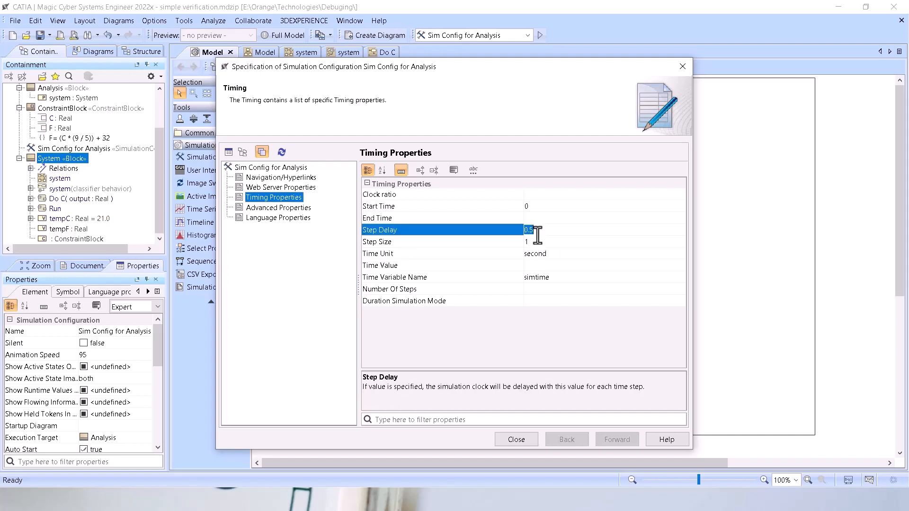
type("1")
left_click(473, 243)
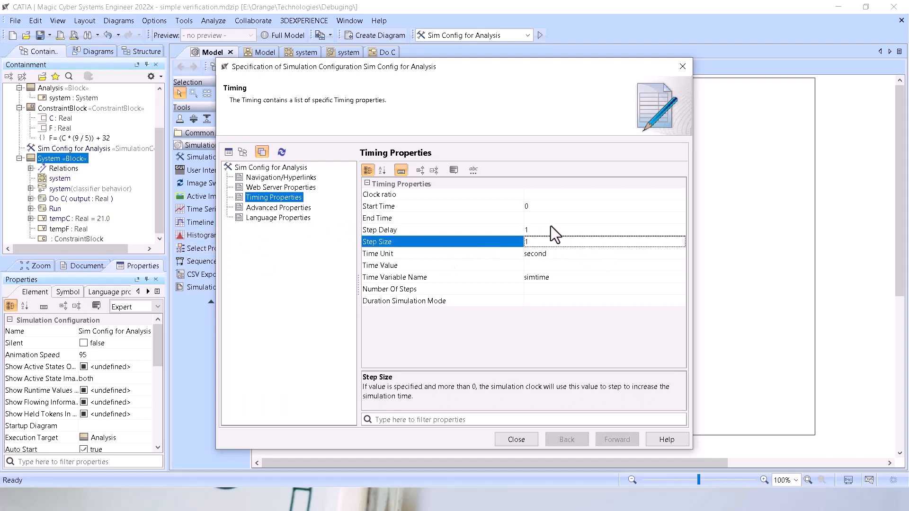
left_click(540, 229)
type("0")
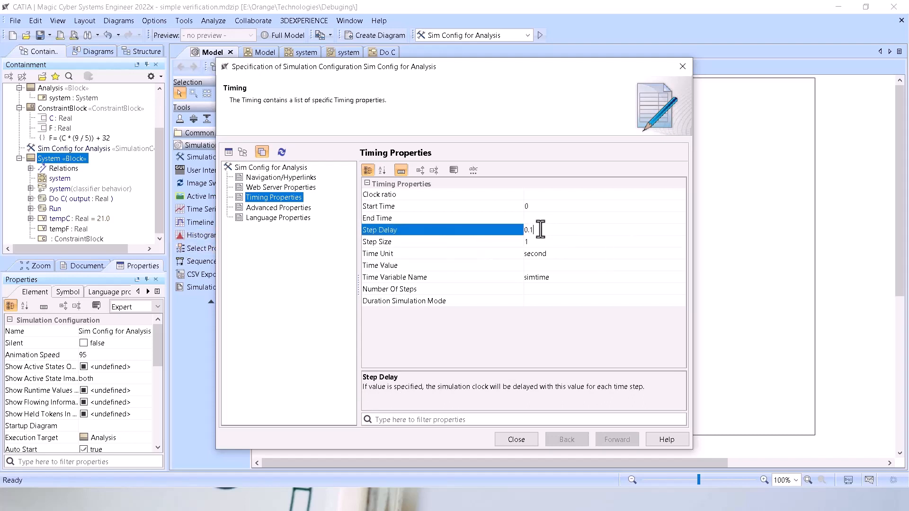
type(".1")
left_click(498, 254)
left_click(540, 229)
type("0.5")
left_click(517, 250)
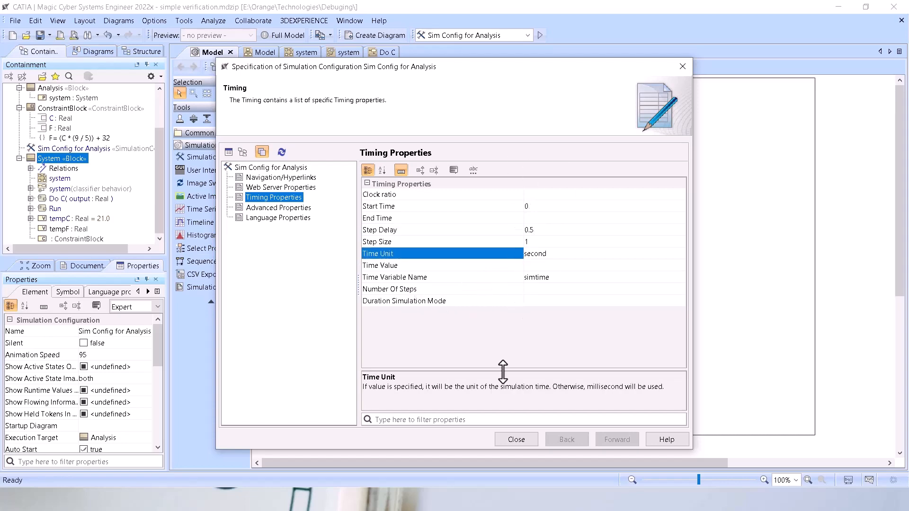
left_click(516, 440)
Run Sim Config for Analysis, fire the TurnOn transition in the system state machine, then terminate the run and close the simulation window.
left_click(540, 36)
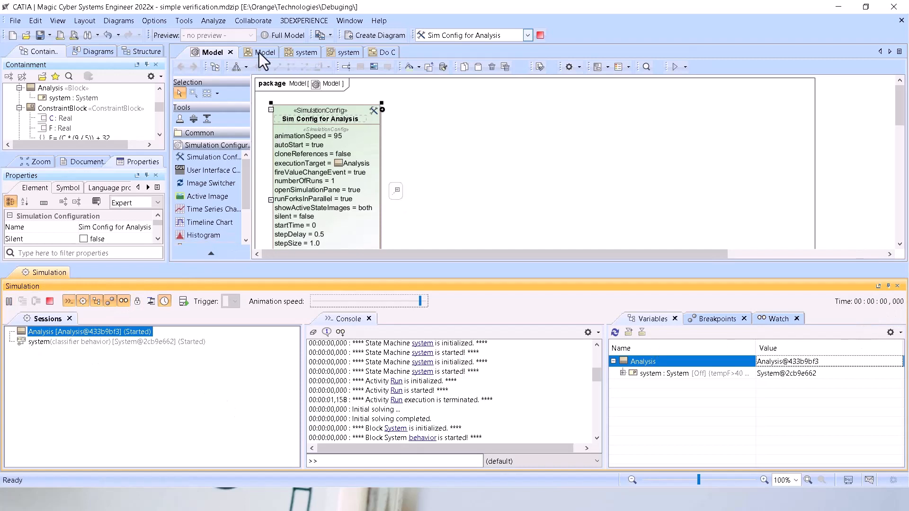
left_click(351, 52)
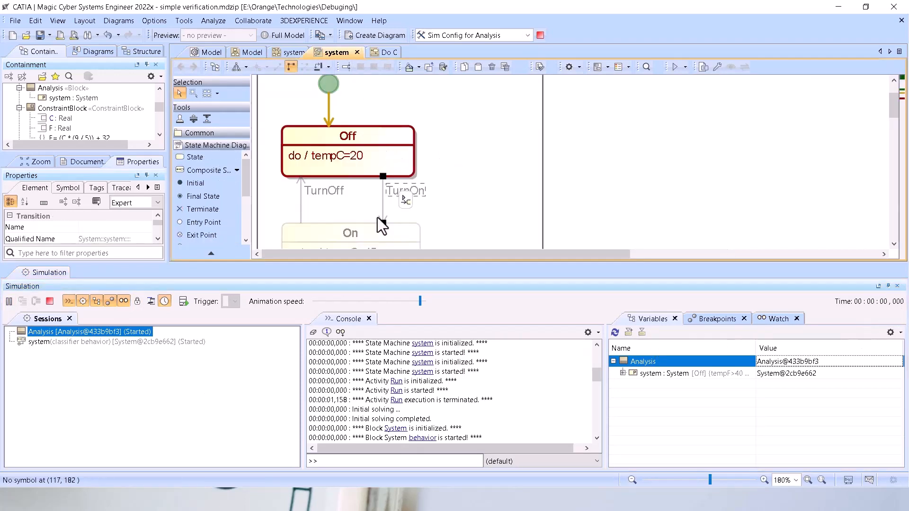
scroll(397, 199, "down", 1)
left_click(405, 184)
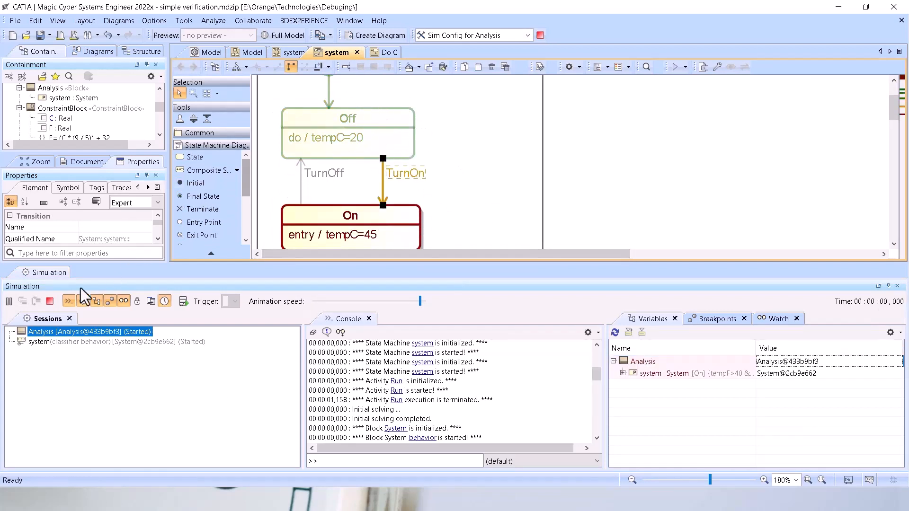
left_click(48, 304)
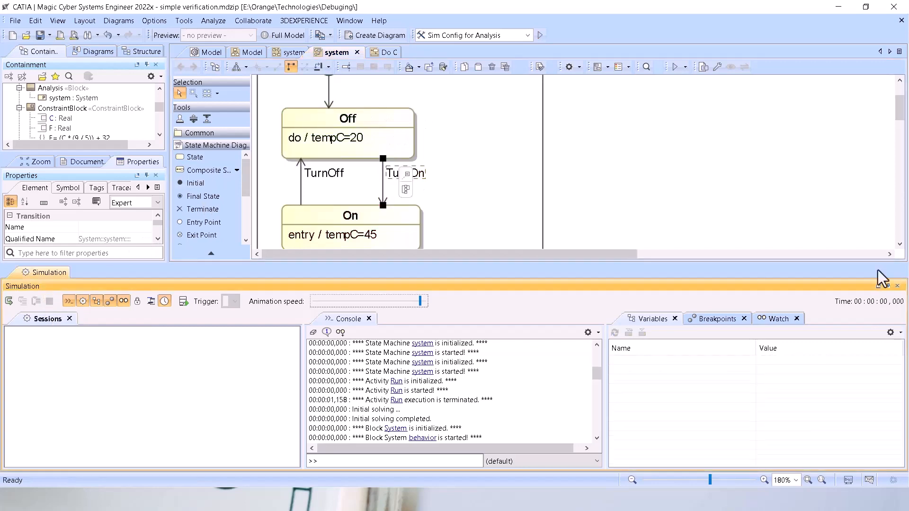
left_click(897, 286)
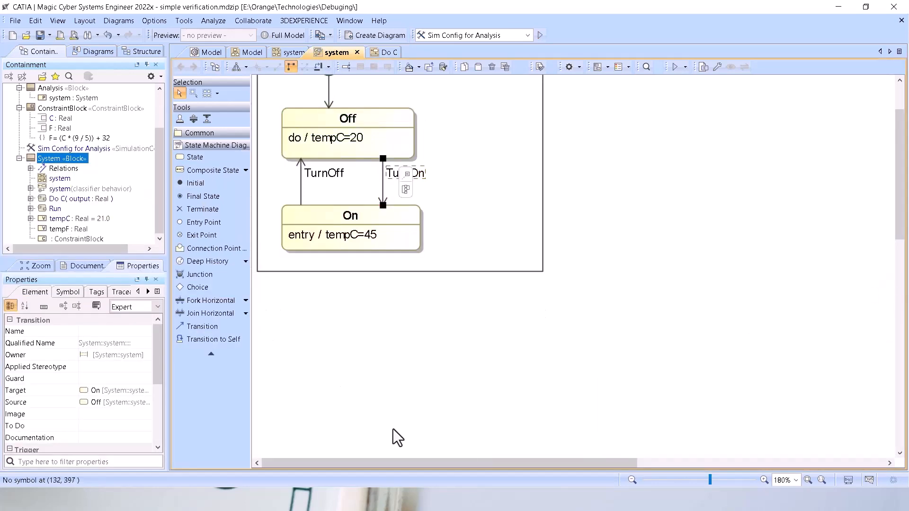
Check the Common Time Issues slide, and add a self-transition with an after (1s) trigger to the Off state.
key("alt+Tab")
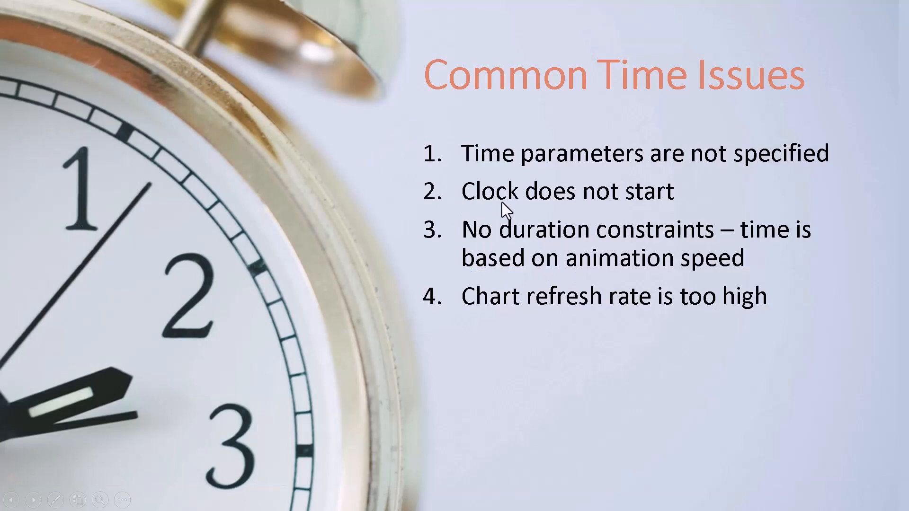
key("alt+Tab")
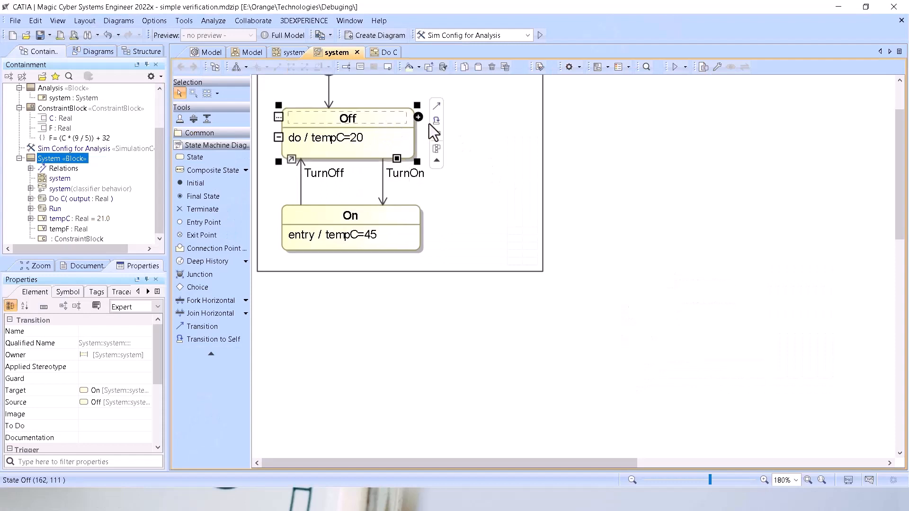
left_click(437, 122)
left_click(540, 140)
left_click_drag(407, 97, 450, 140)
type("aft")
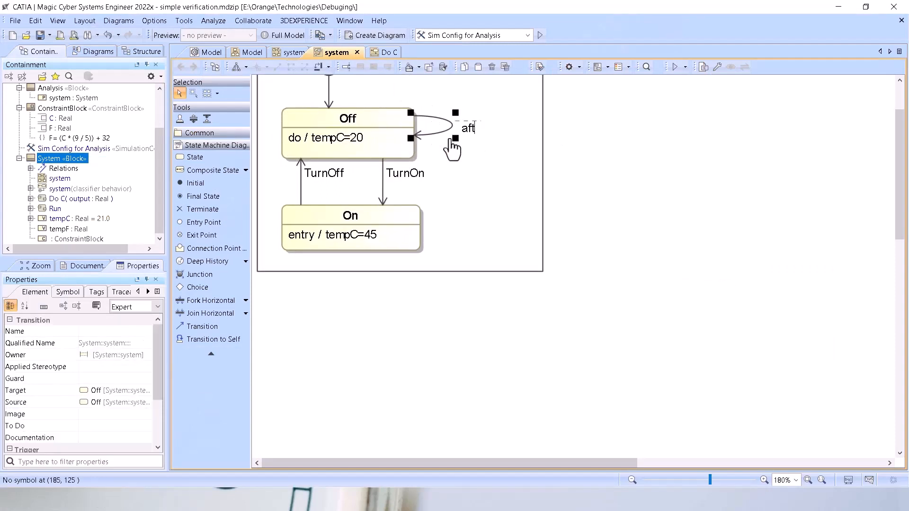
type("er")
type("()")
type("1s")
left_click(471, 223)
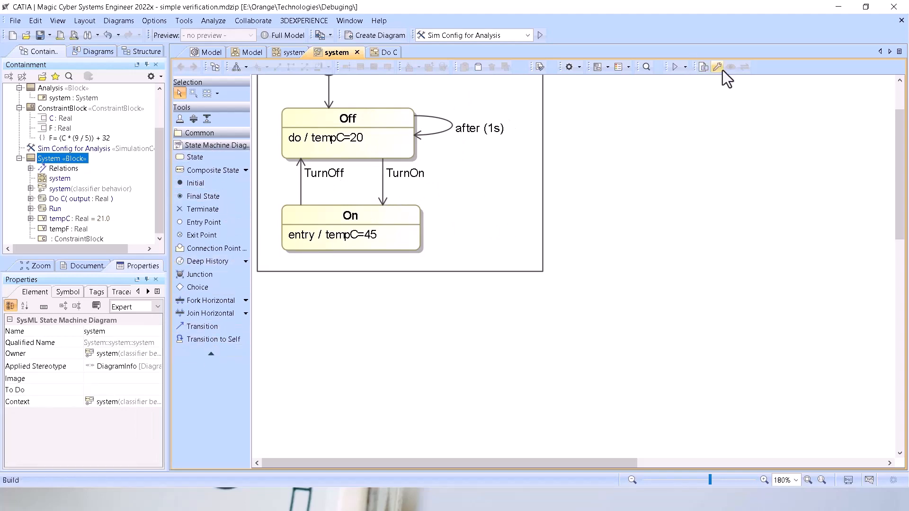
Run Sim Config for Analysis to examine whether the simulation clock advances with the timed self-transition, then terminate it.
scroll(436, 102, "up", 3)
left_click(541, 36)
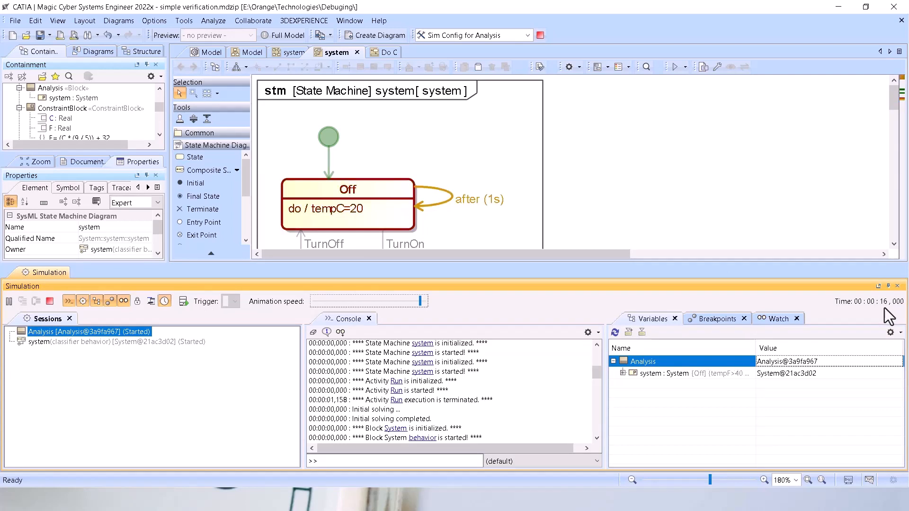
left_click(49, 301)
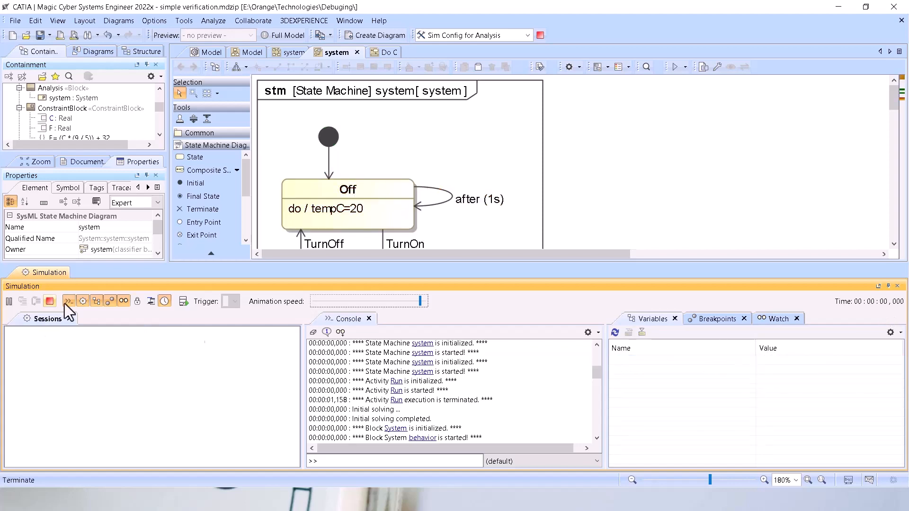
Delete the after (1s) self-transition from the Off state, and switch to the PowerPoint slide show.
left_click(437, 206)
key("Delete")
key("alt+Tab")
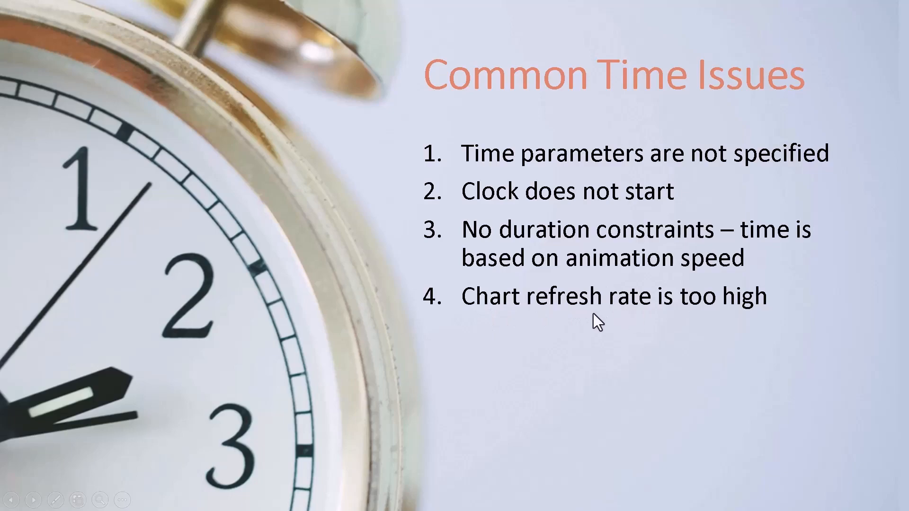
Switch to the CATIA model, close the simulation window, and add a Timeline Chart and a Time Series Chart to the Model configuration diagram.
key("alt+Tab")
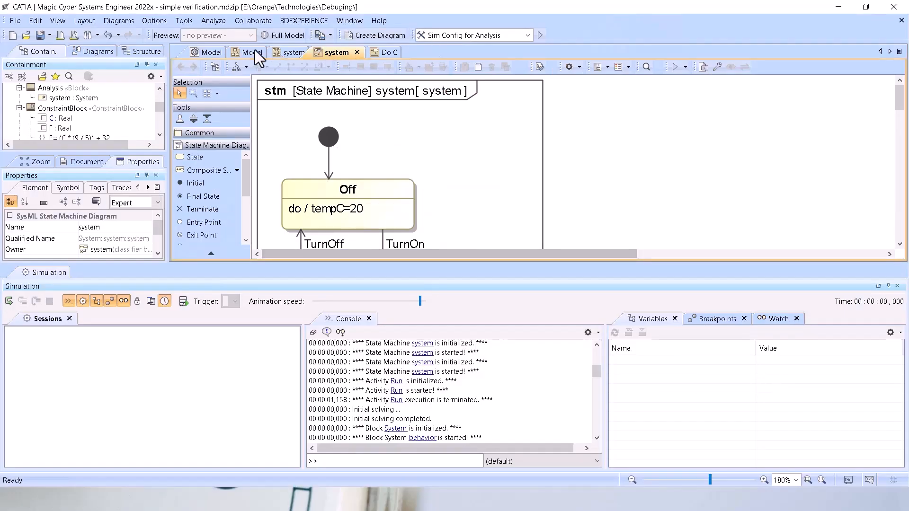
left_click(210, 52)
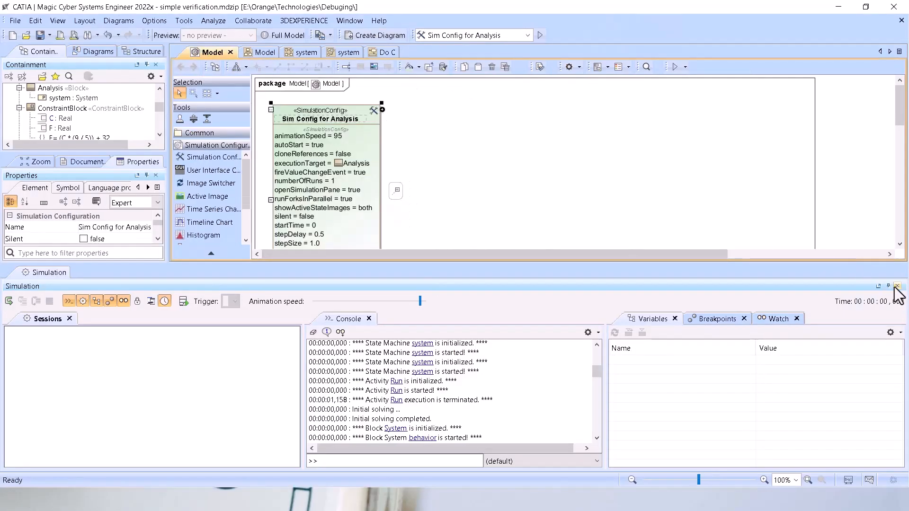
left_click(898, 286)
left_click(220, 222)
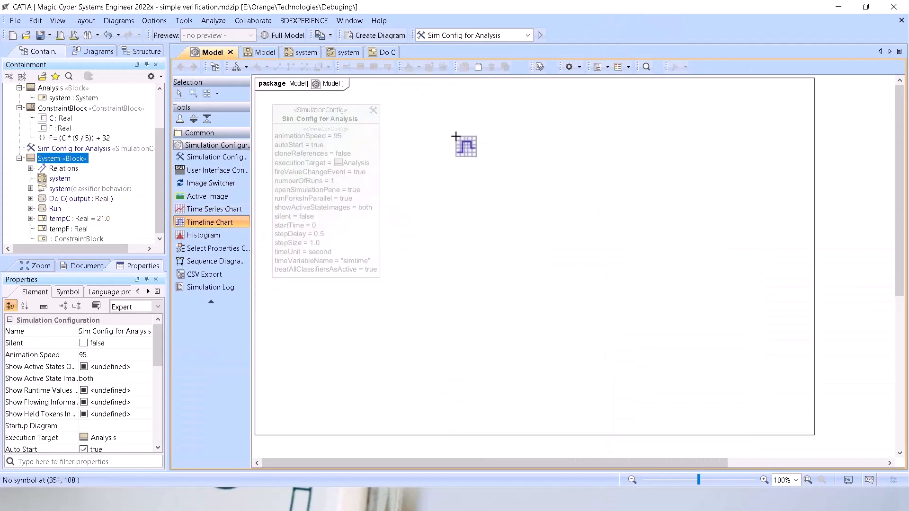
left_click(456, 136)
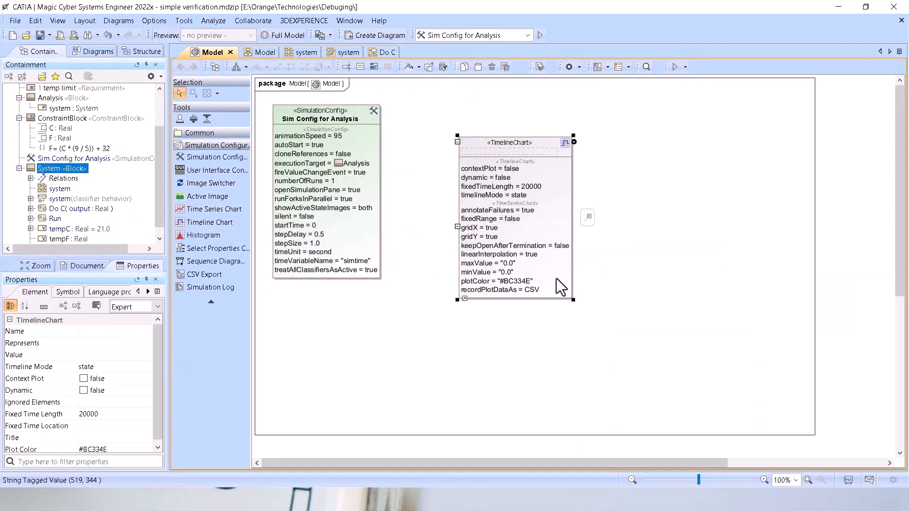
left_click(617, 174)
left_click(198, 212)
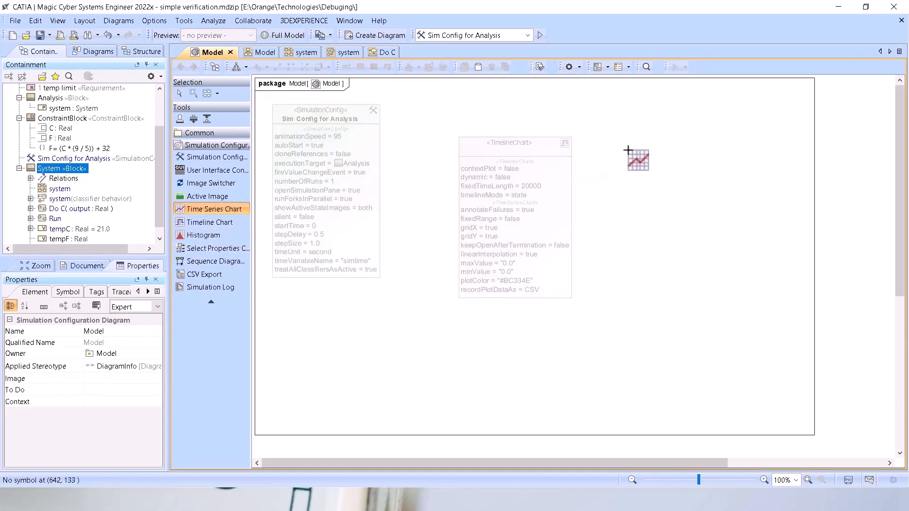
left_click(633, 153)
key("Escape")
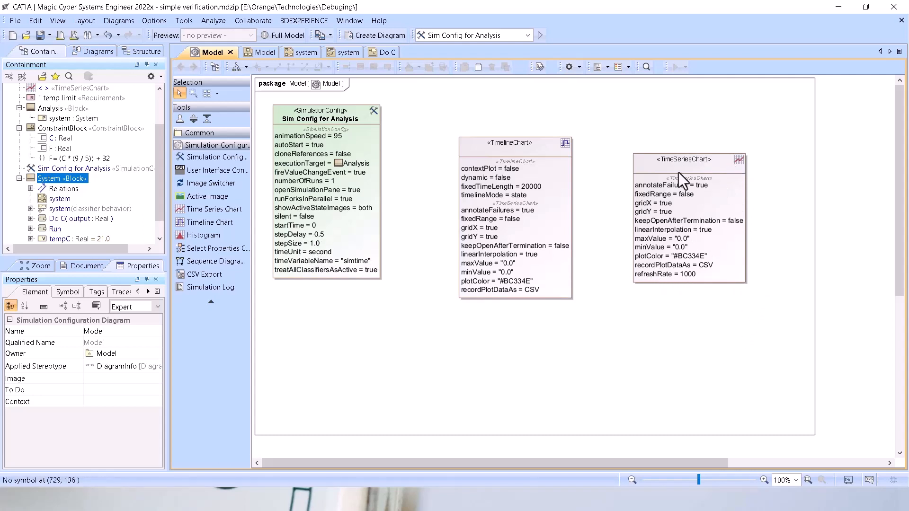
Delete the time series chart and the timeline chart from the Model configuration diagram.
left_click(661, 171)
key("Delete")
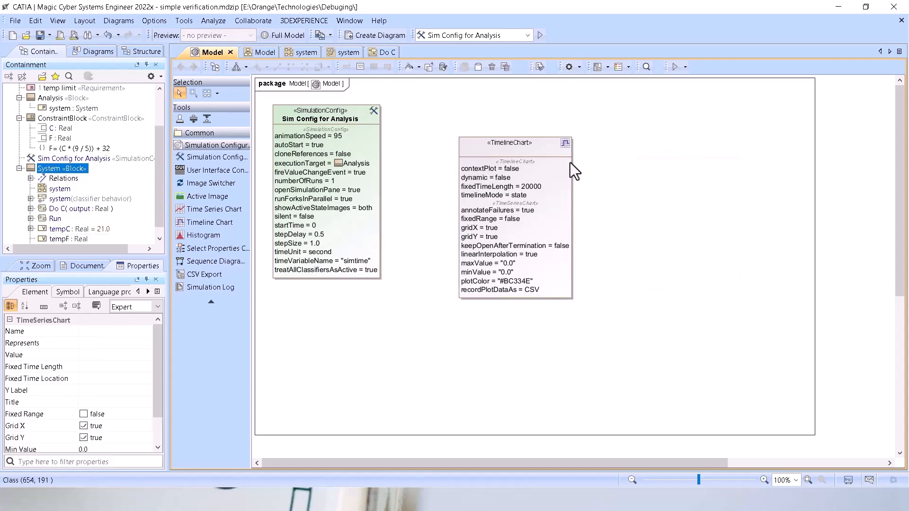
left_click(524, 163)
key("Delete")
Switch to the PowerPoint slide show and advance from Common Time Issues to the Animation slide.
key("alt+Tab")
left_click(473, 241)
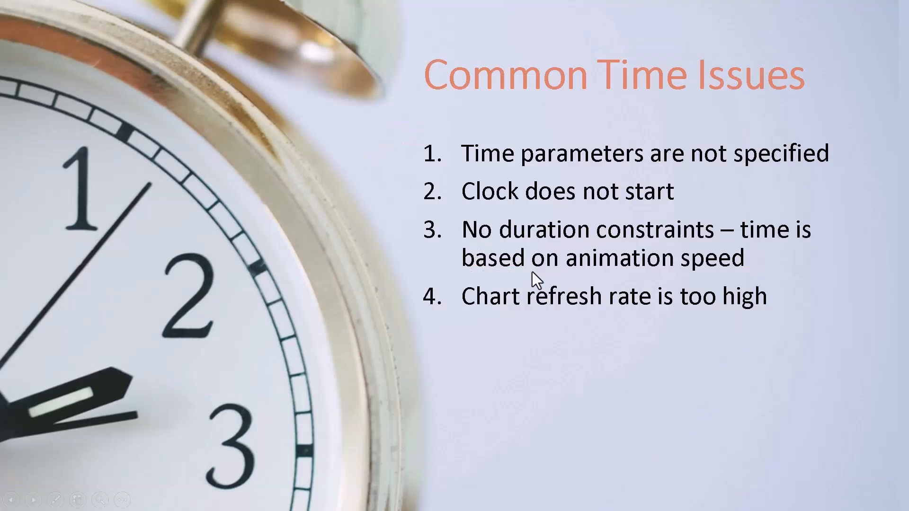
left_click(499, 293)
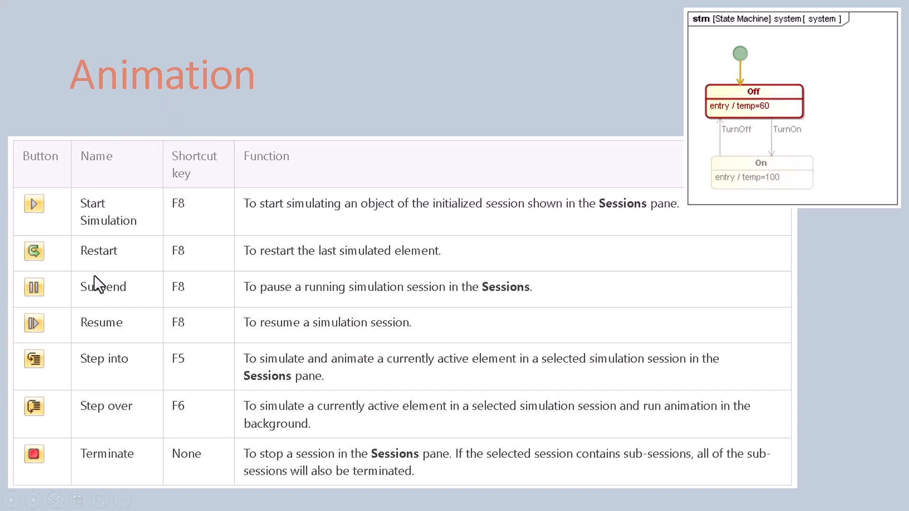
Return to the CATIA model, open the Run activity diagram, start its simulation and pause it just after Do A, ignoring the incoming chat notification.
key("alt+Tab")
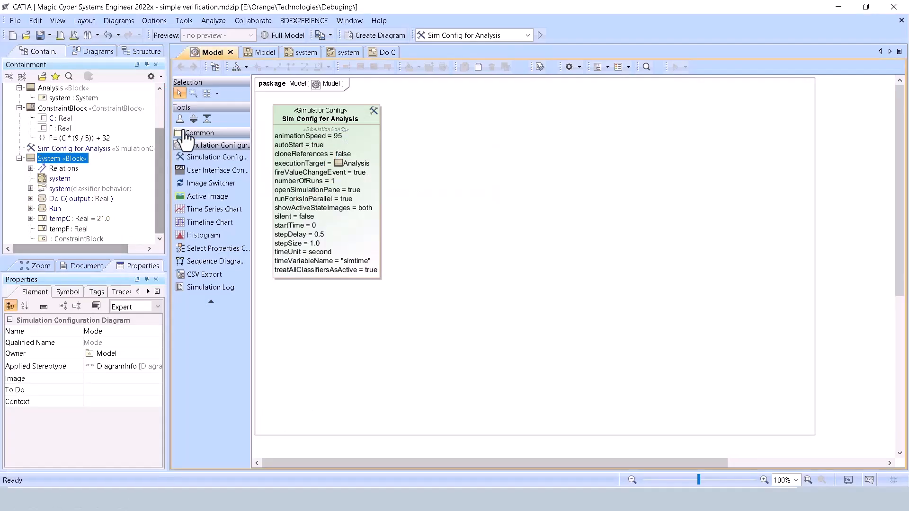
left_click(381, 57)
left_click(334, 55)
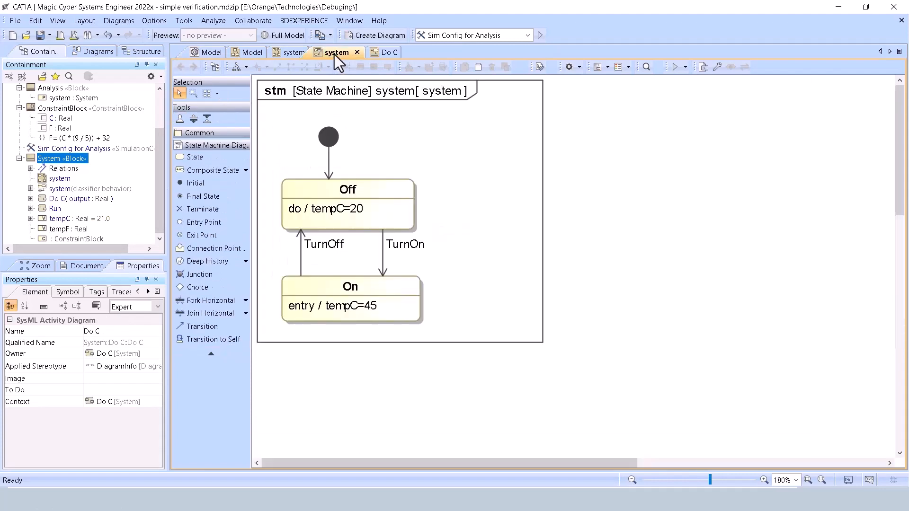
left_click(180, 66)
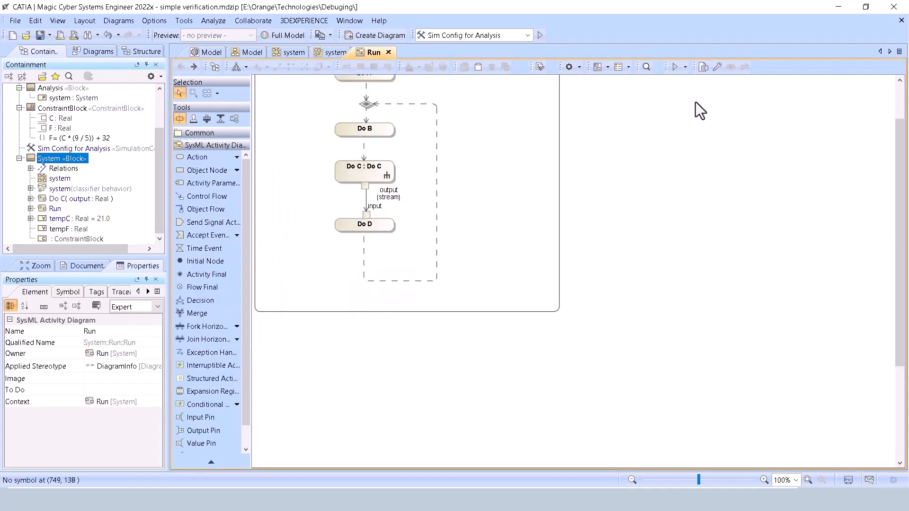
left_click(685, 68)
left_click(690, 78)
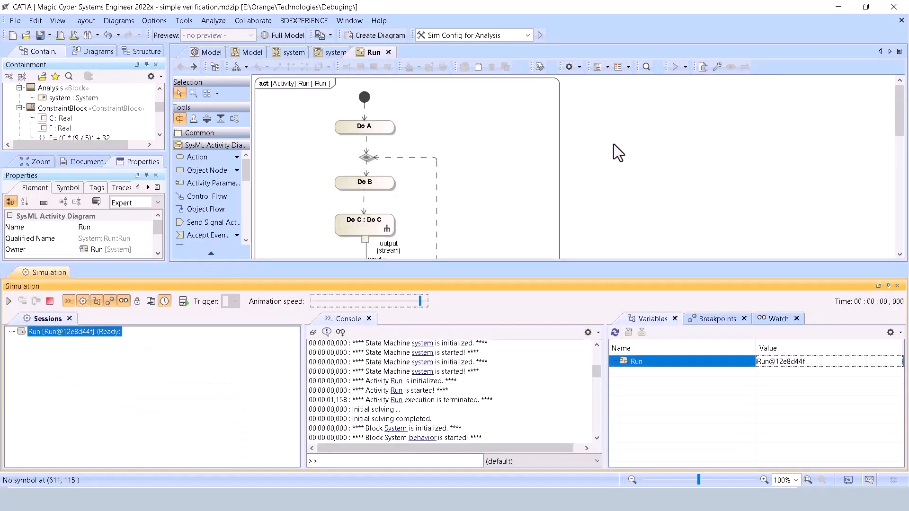
left_click(9, 302)
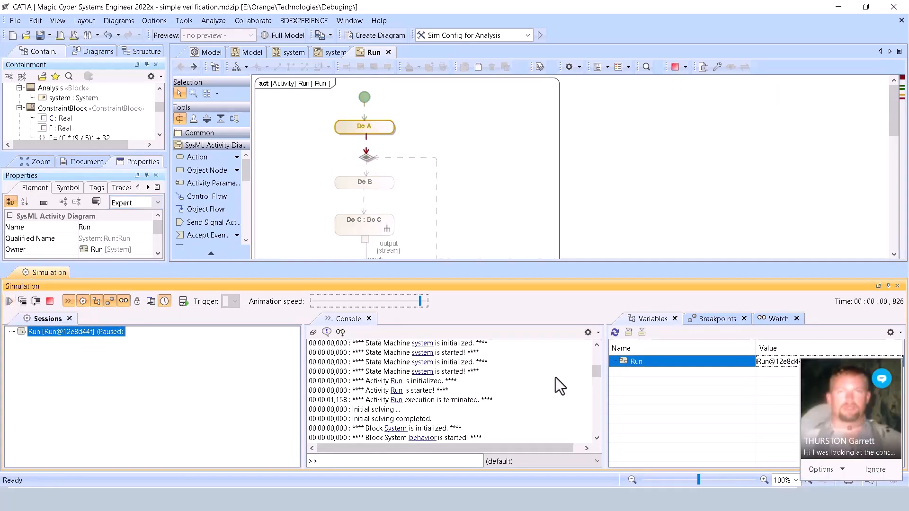
left_click(872, 470)
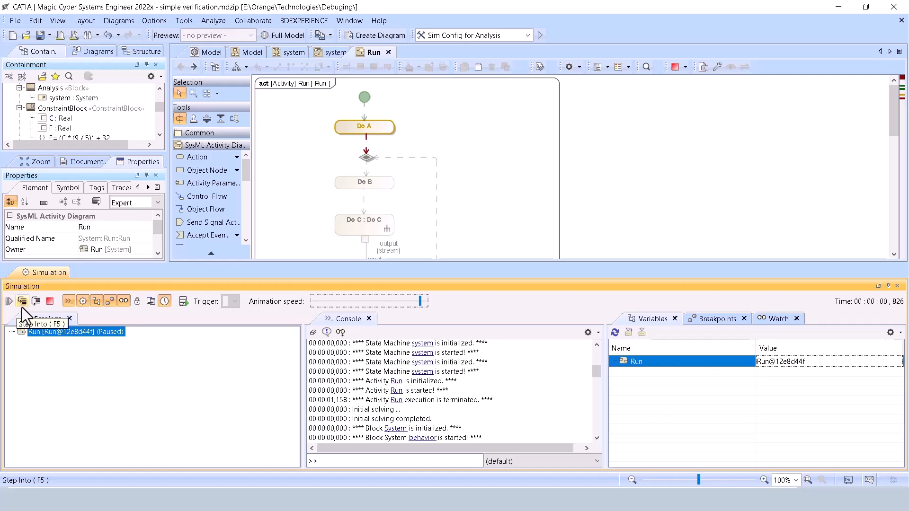
Examine the remaining Run actions and the simulation's Breakpoints, Watch and Variables information.
scroll(397, 151, "down", 2)
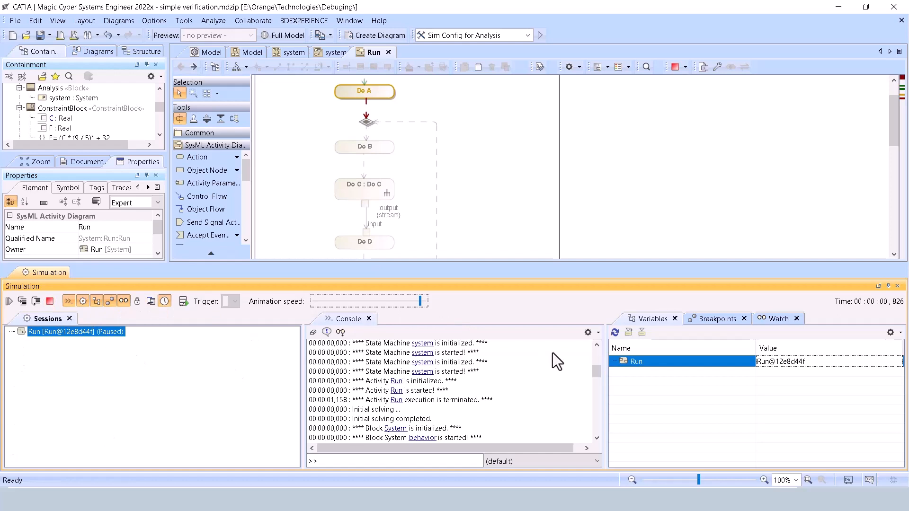
left_click(720, 324)
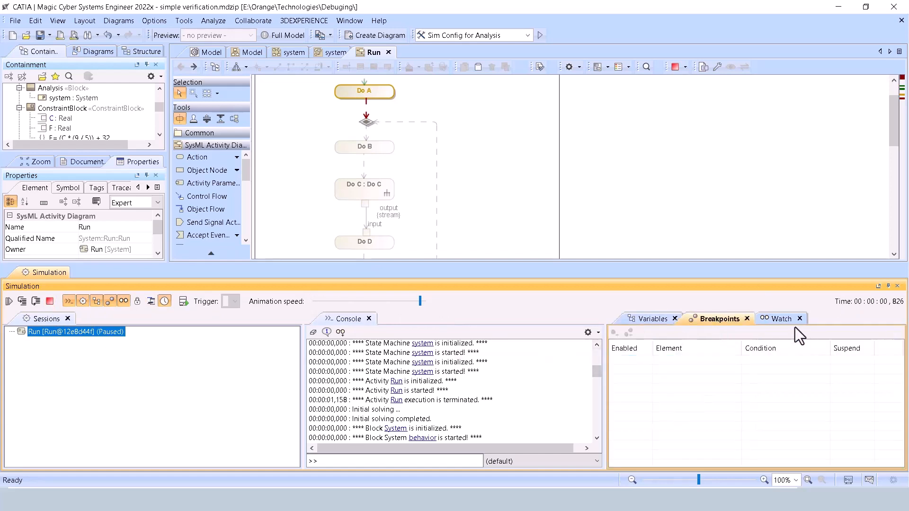
left_click(776, 322)
left_click(649, 322)
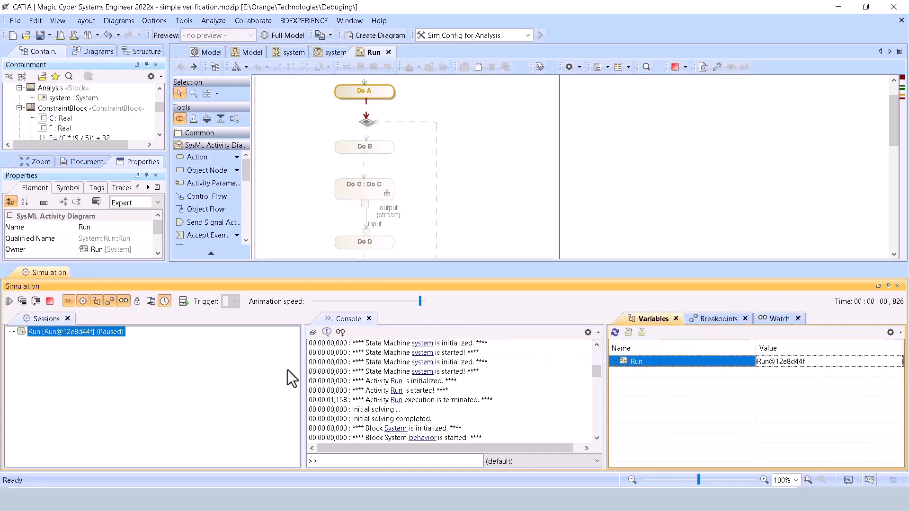
Enable Auto Open Diagrams for the simulation, and switch the simulation time option off and on again.
left_click(150, 302)
left_click(164, 302)
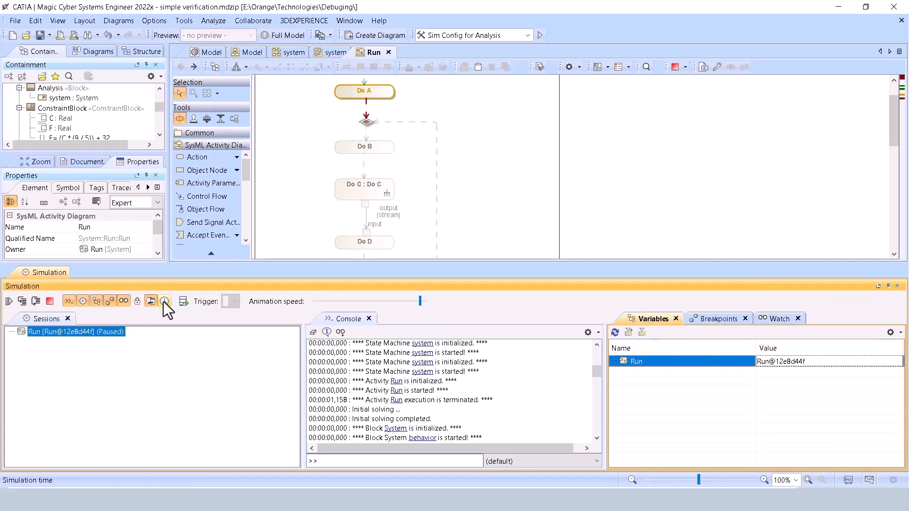
left_click(164, 302)
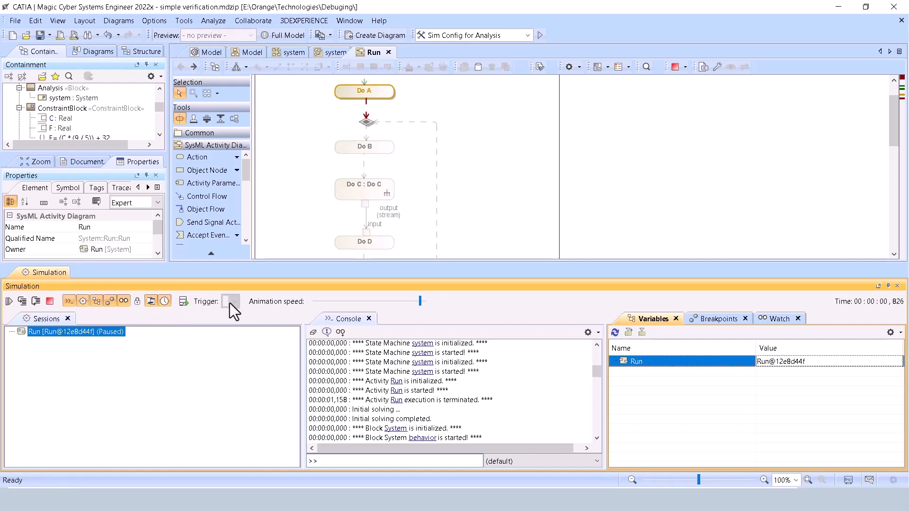
Step the paused Run simulation into its following actions up to Do C, view the Do C activity diagram, and return to Run.
left_click(24, 303)
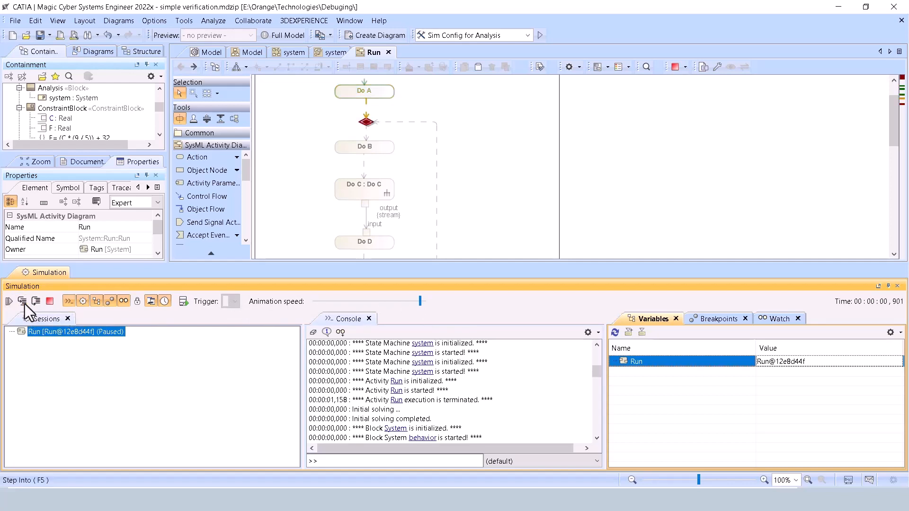
left_click(24, 303)
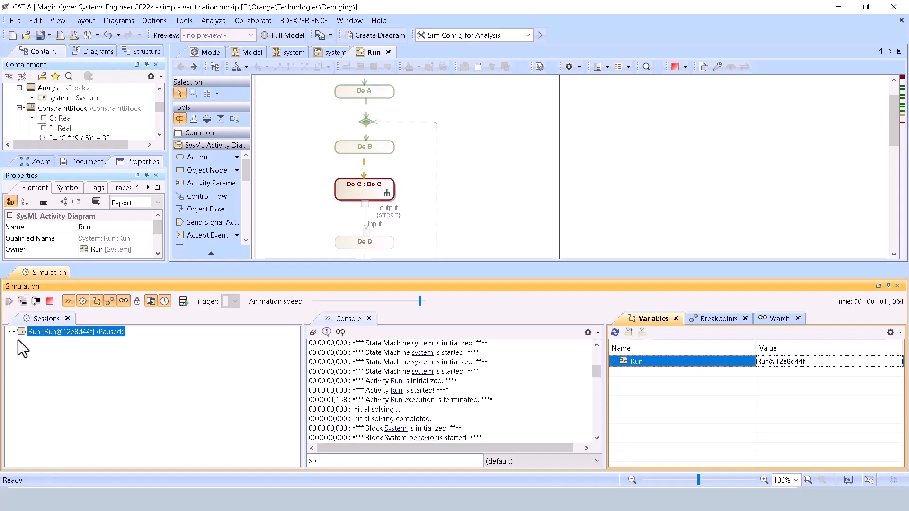
left_click(381, 187)
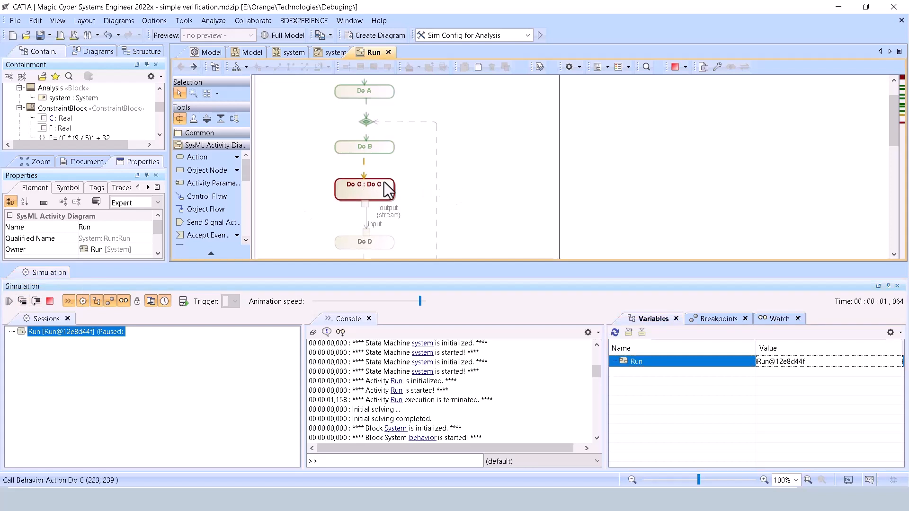
double_click(381, 187)
scroll(383, 133, "up", 1)
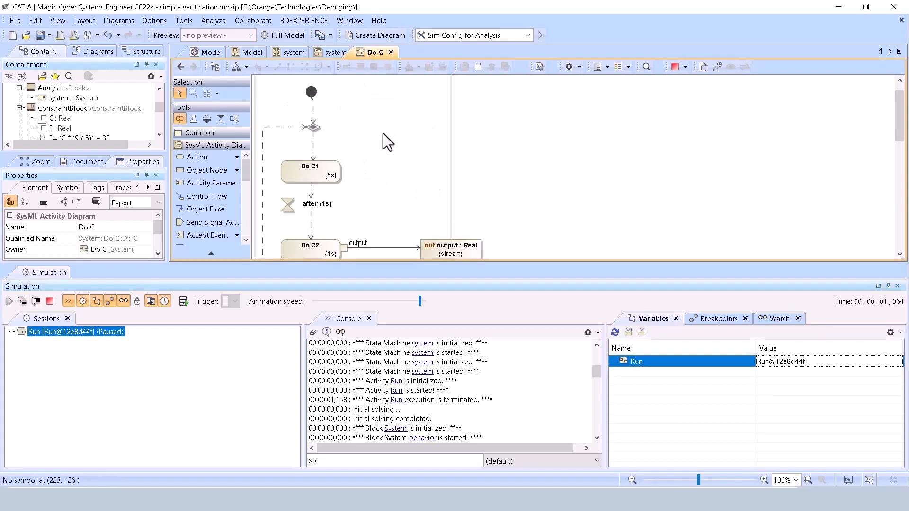
left_click(179, 69)
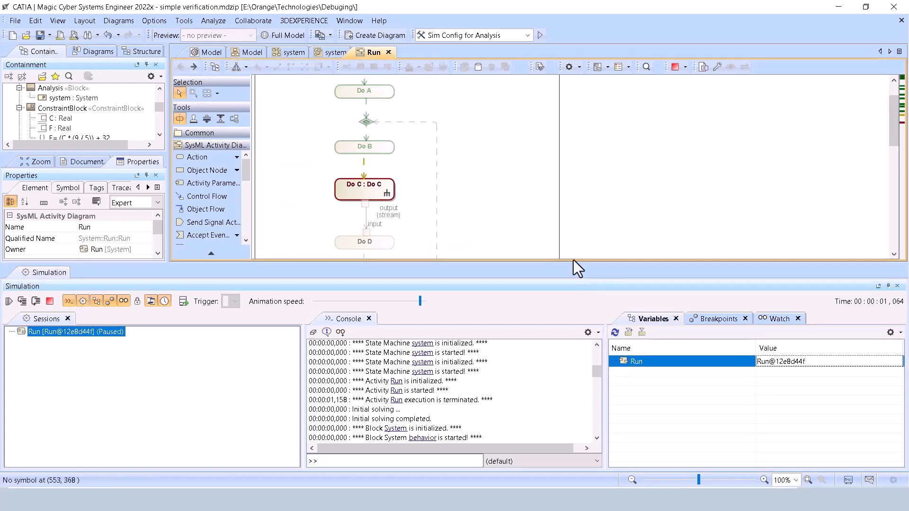
Enlarge the diagram area, step into the Do C action, and open its activity diagram to view the active element.
left_click_drag(573, 265, 573, 298)
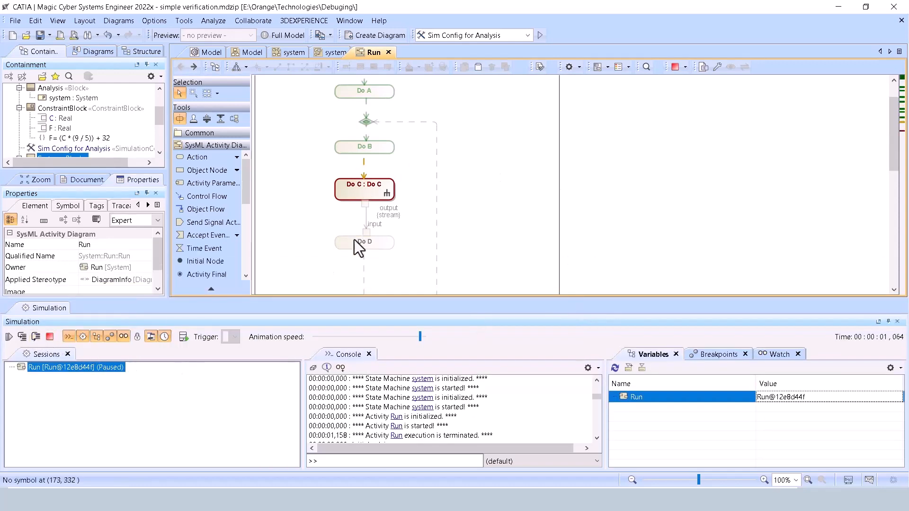
left_click(21, 337)
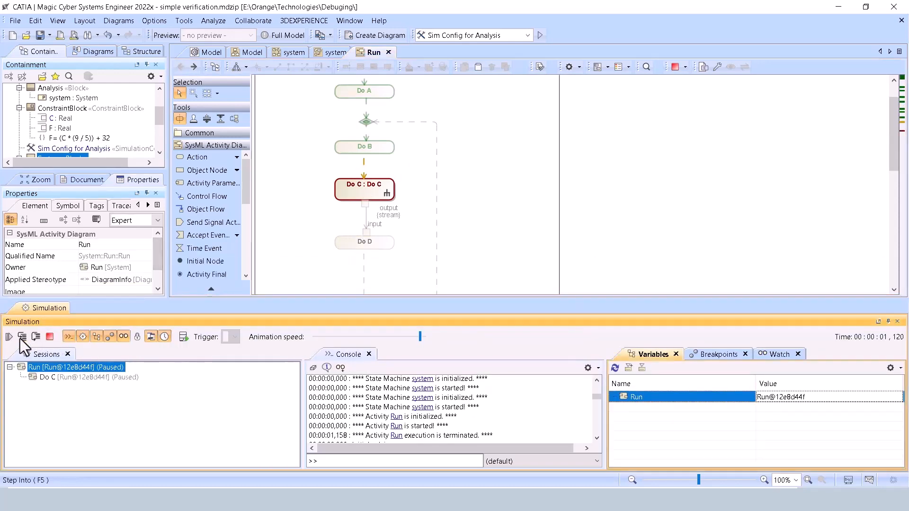
left_click(23, 339)
double_click(362, 196)
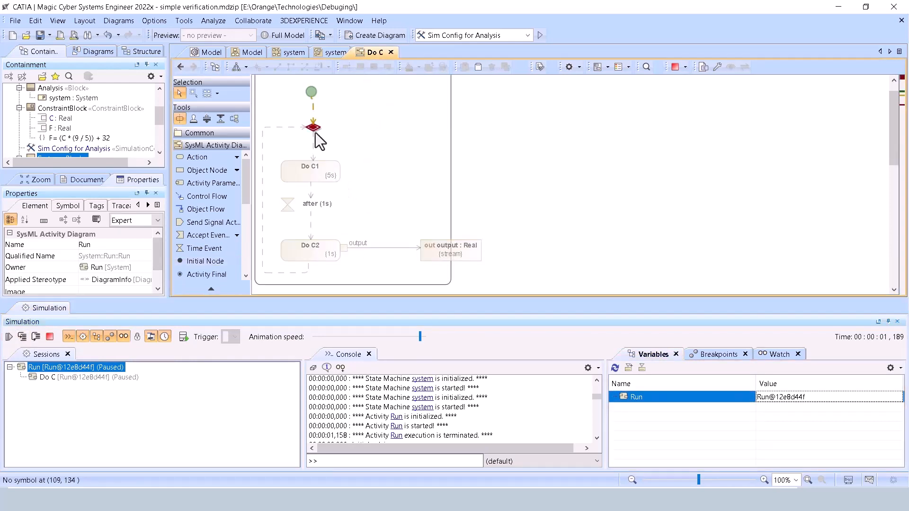
Step the simulation through Do C1 and the after (1s) time event to Do C2 in the Do C activity.
left_click(23, 337)
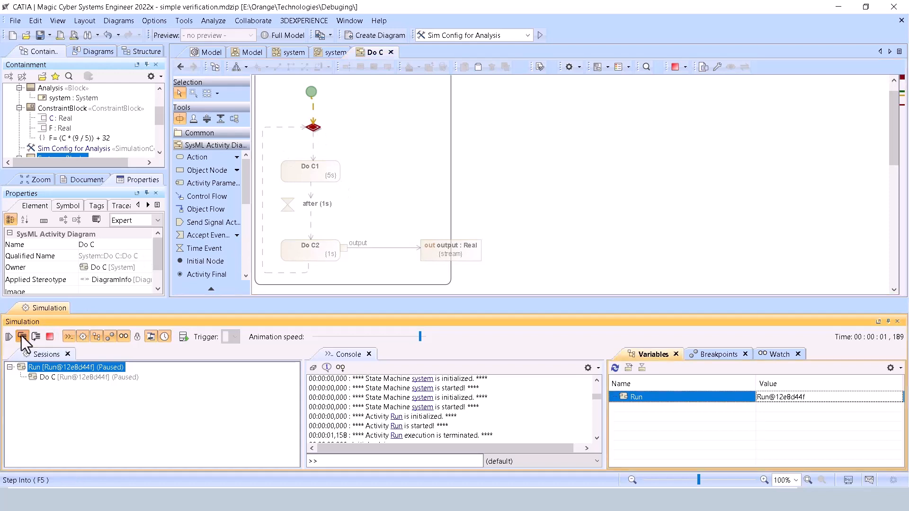
left_click(22, 337)
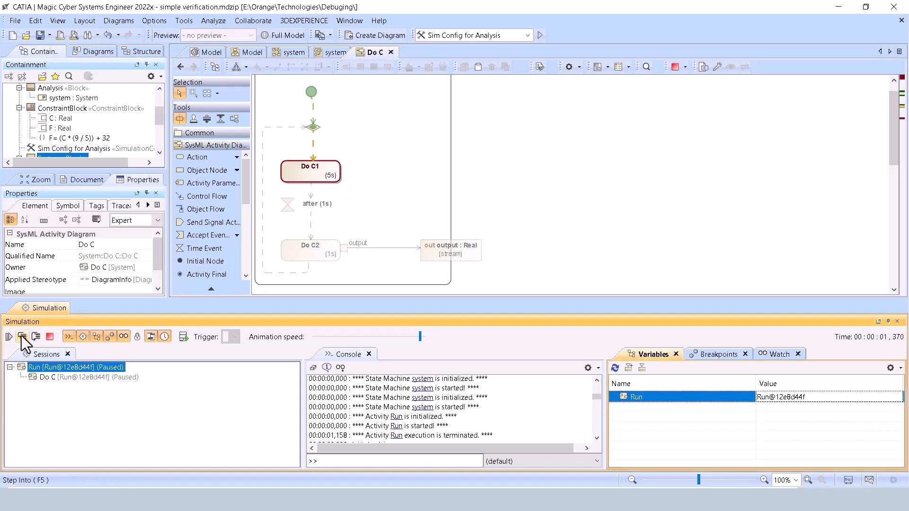
left_click(22, 337)
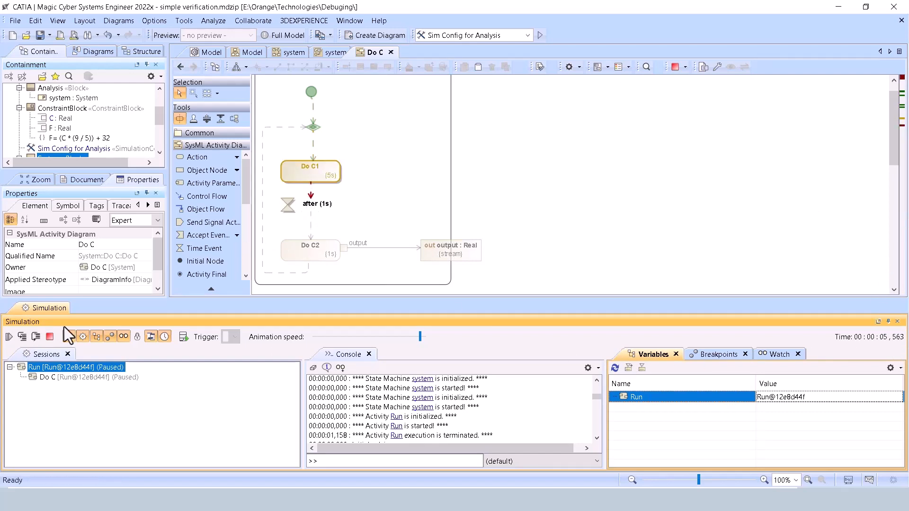
left_click(24, 340)
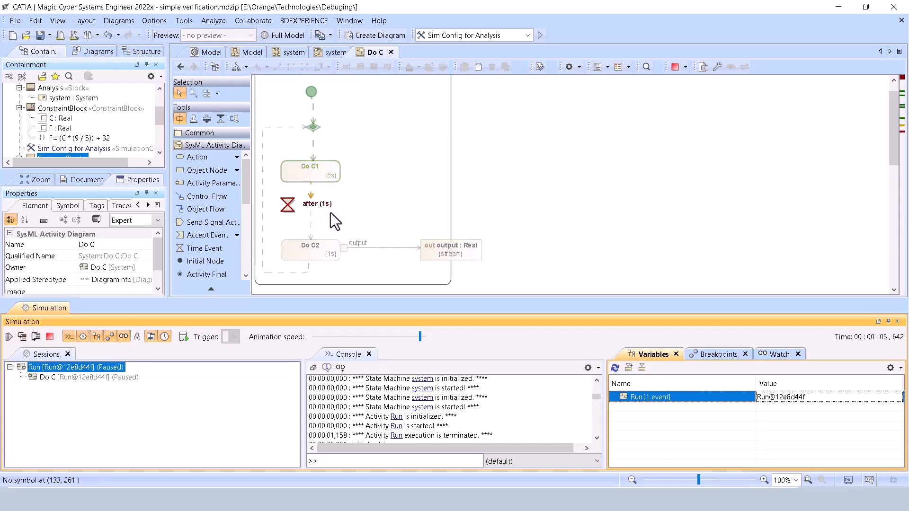
left_click(26, 338)
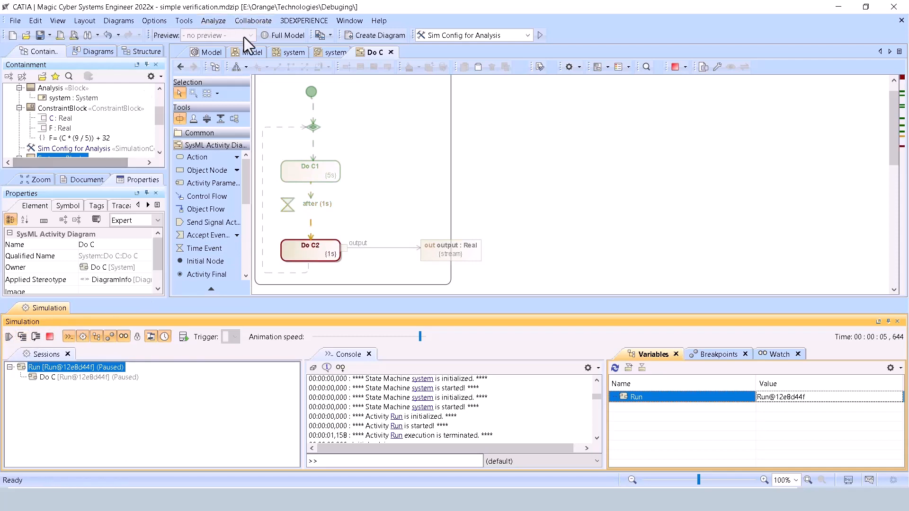
Return to the Run activity diagram and step into the paused simulation until Do C's output value flows to Do D.
left_click(183, 69)
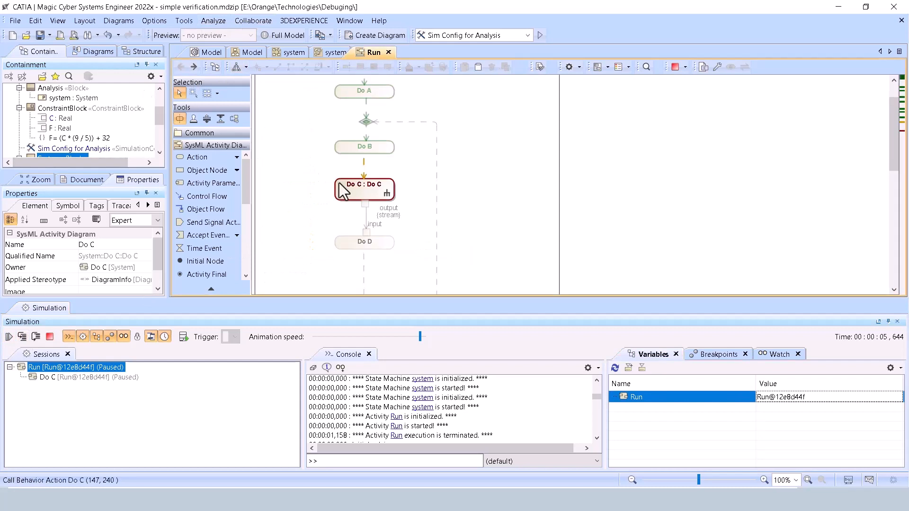
left_click(22, 337)
left_click(22, 337)
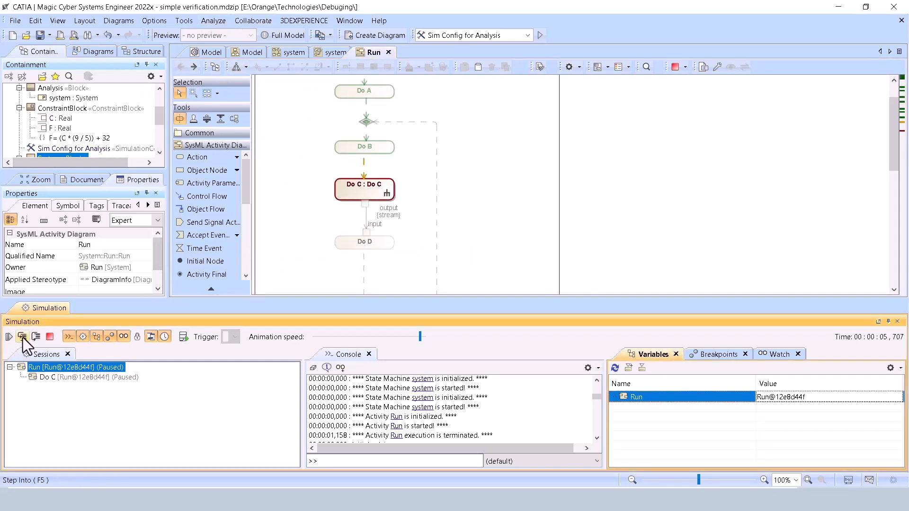
left_click(22, 337)
left_click(22, 337)
left_click(22, 337)
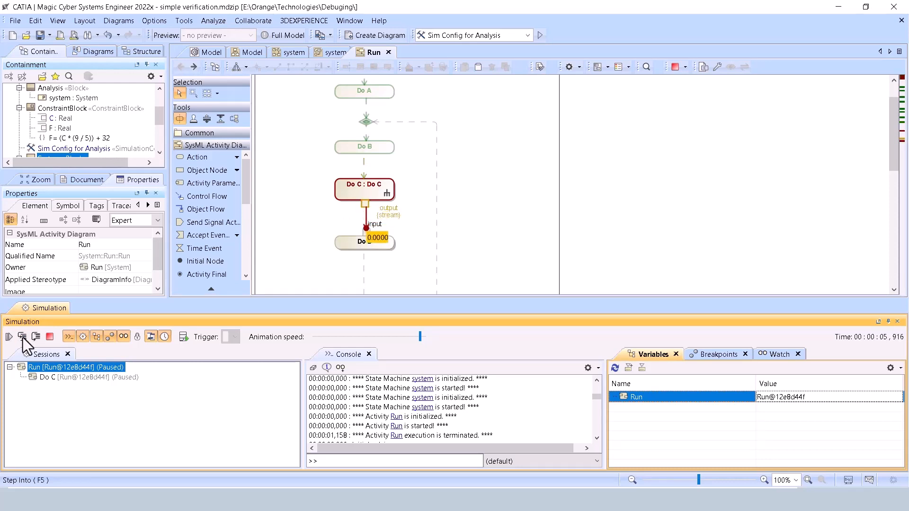
Terminate the Run simulation and restart it from the beginning of the activity.
left_click(48, 336)
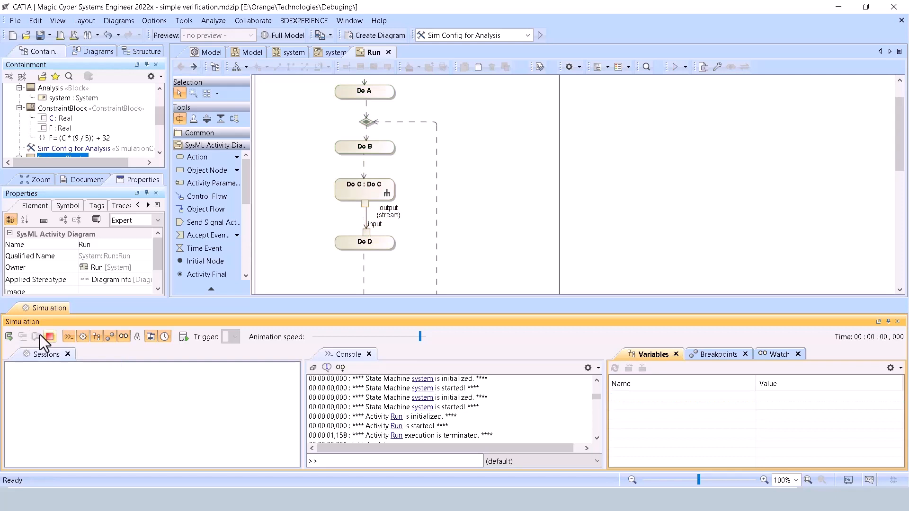
left_click(11, 336)
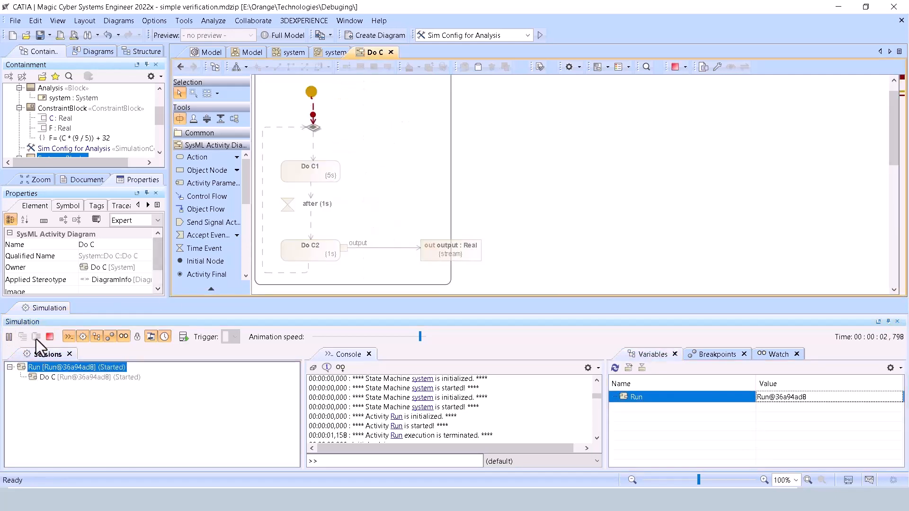
left_click(52, 339)
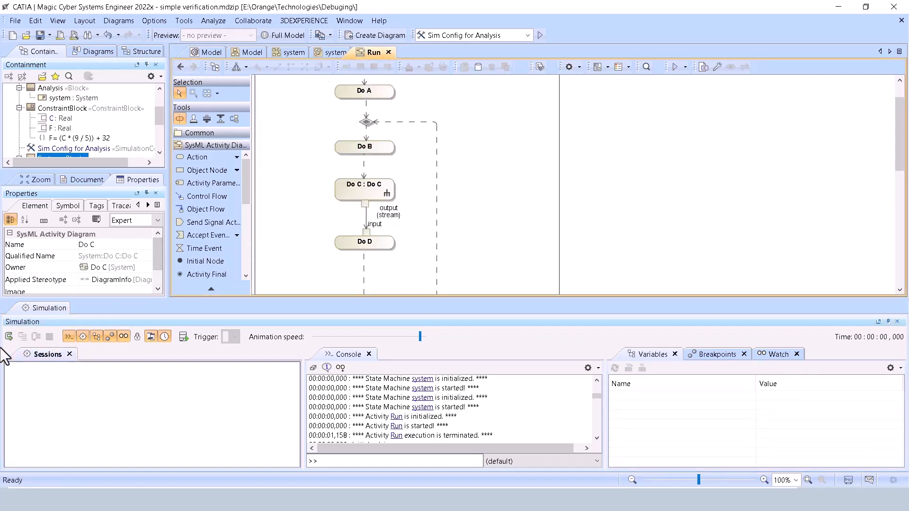
left_click(8, 338)
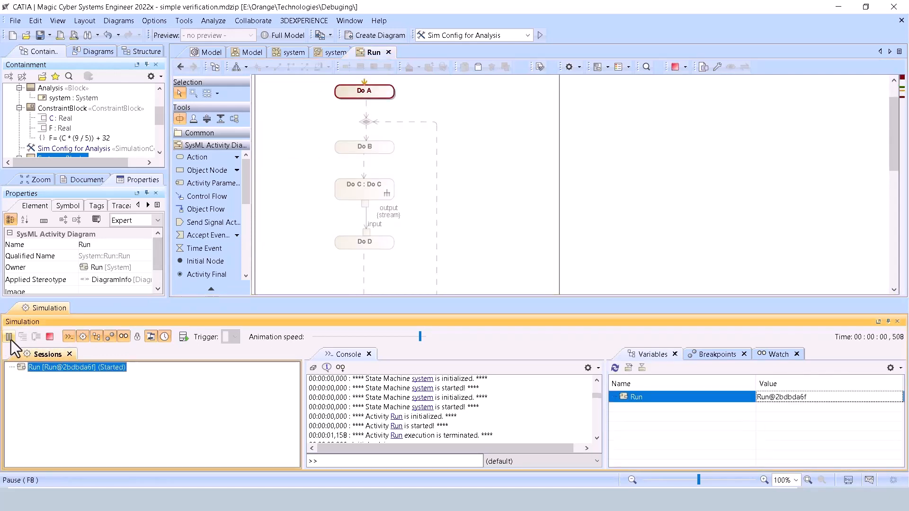
Pause the restarted simulation before Do B and step over the Do B and Do C actions.
left_click(10, 340)
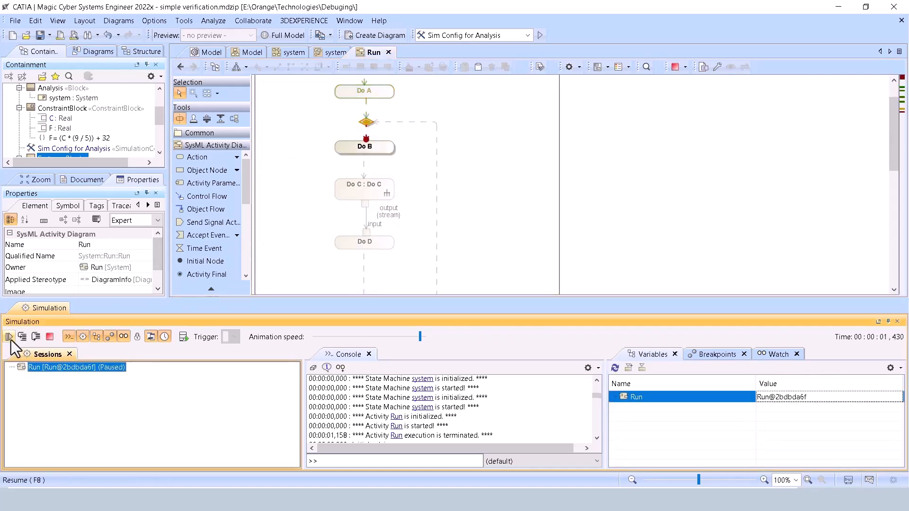
left_click(37, 340)
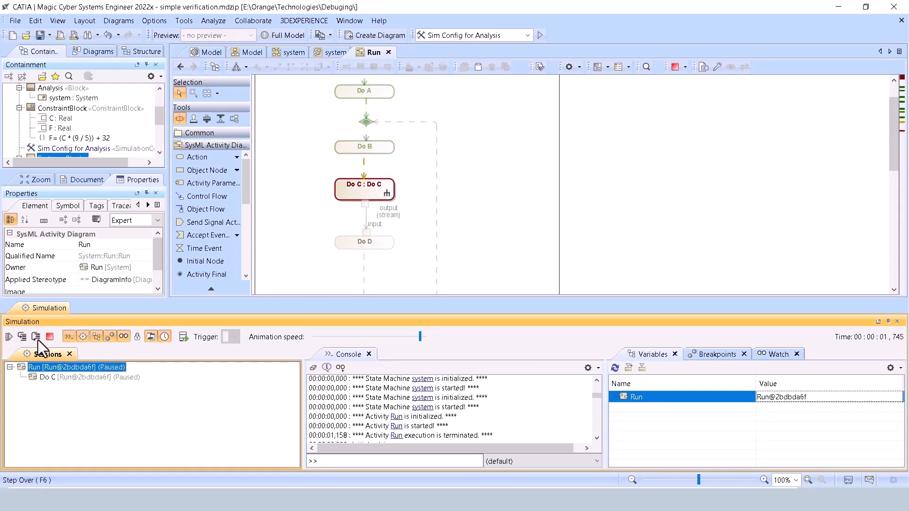
left_click(38, 340)
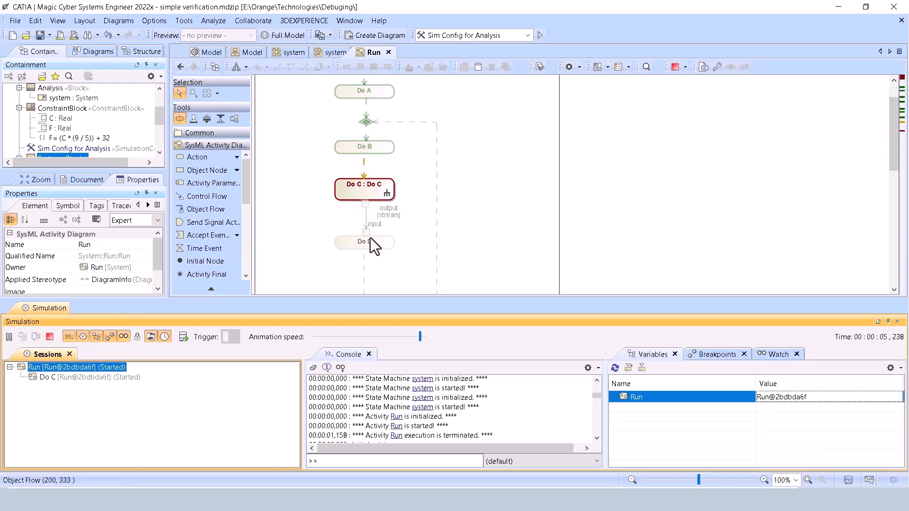
View the activity diagram behind the Do C action and return to the Run diagram.
left_click(385, 190)
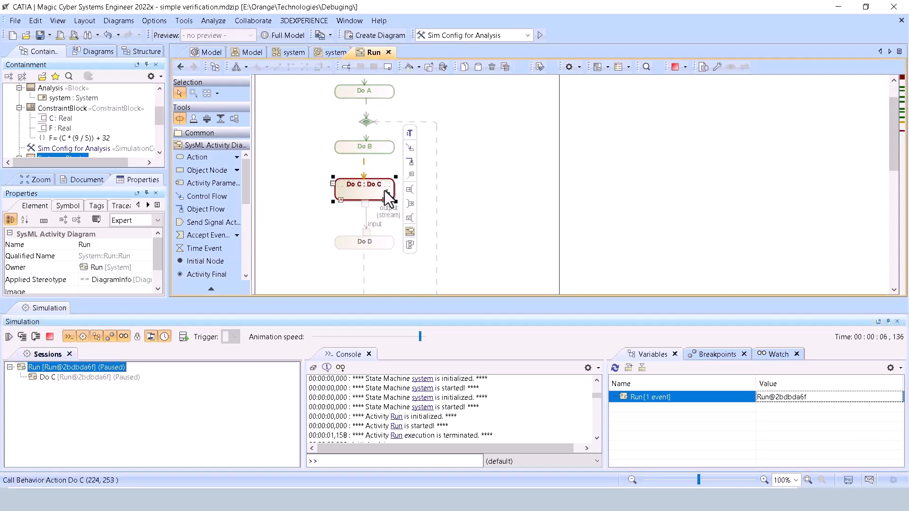
double_click(385, 191)
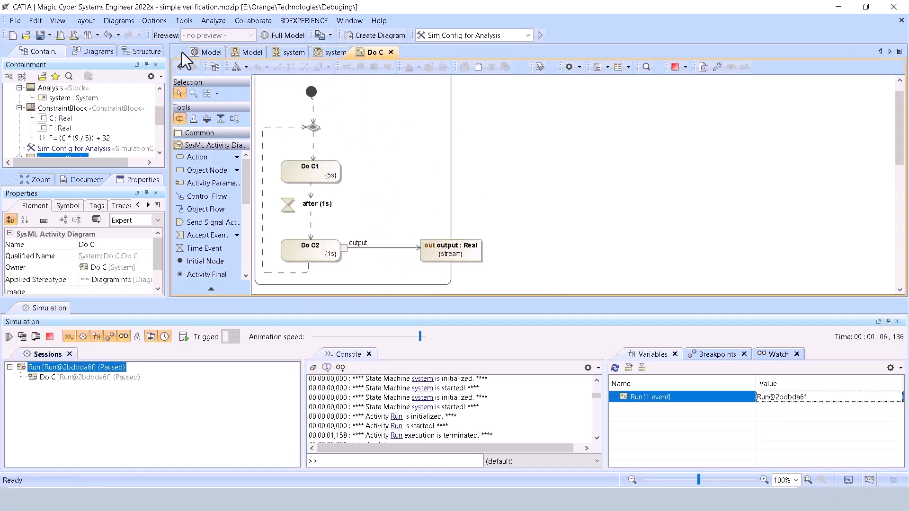
left_click(178, 64)
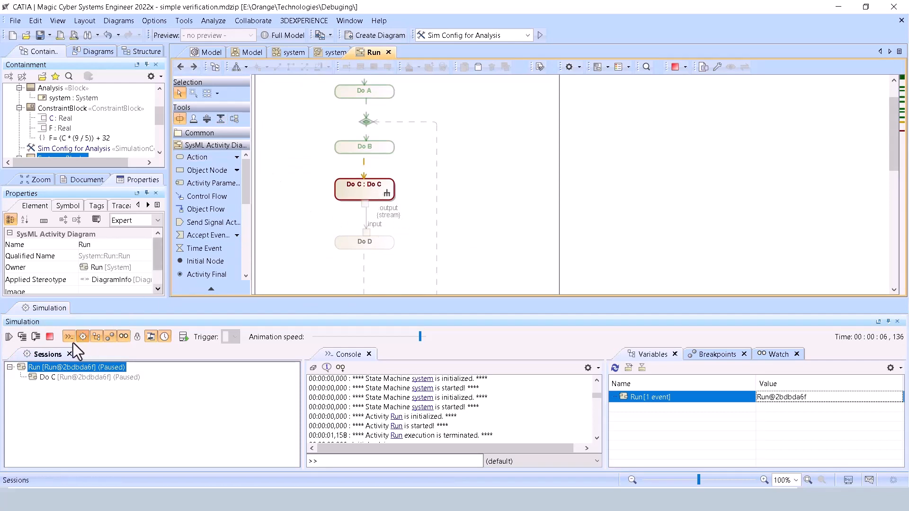
Step into the paused Run simulation, dismiss the internal error notification, and terminate the simulation.
left_click(25, 340)
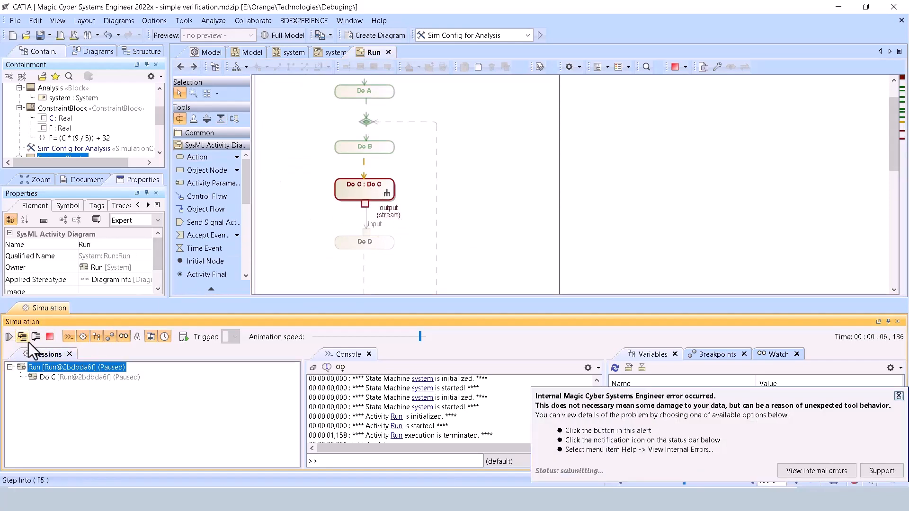
left_click(899, 396)
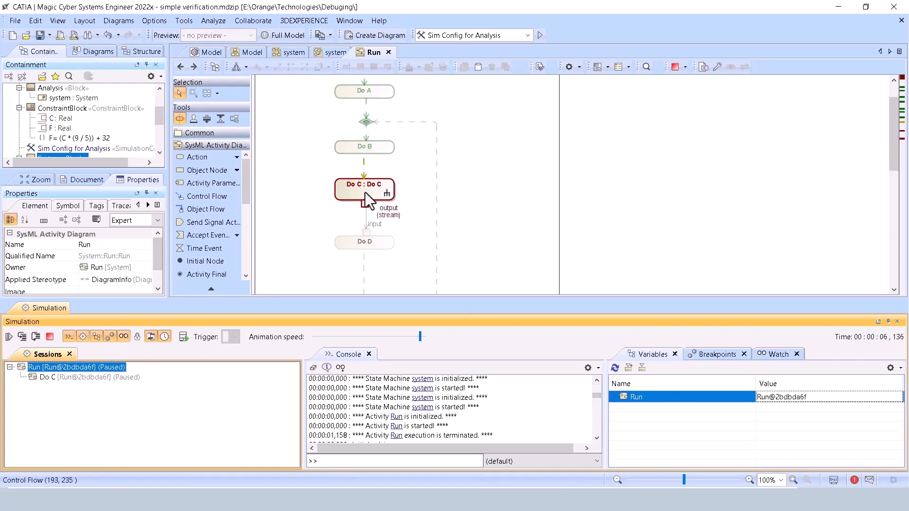
left_click(50, 340)
key("alt+Tab")
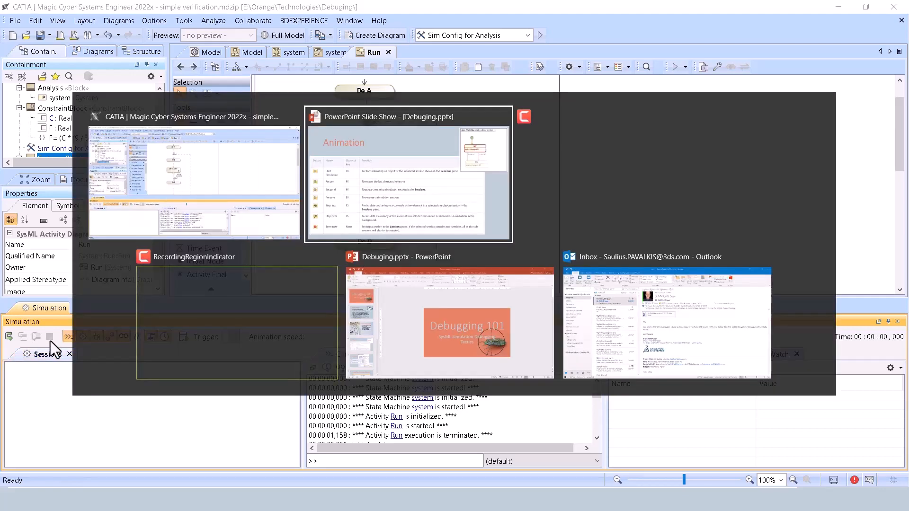
left_click(167, 191)
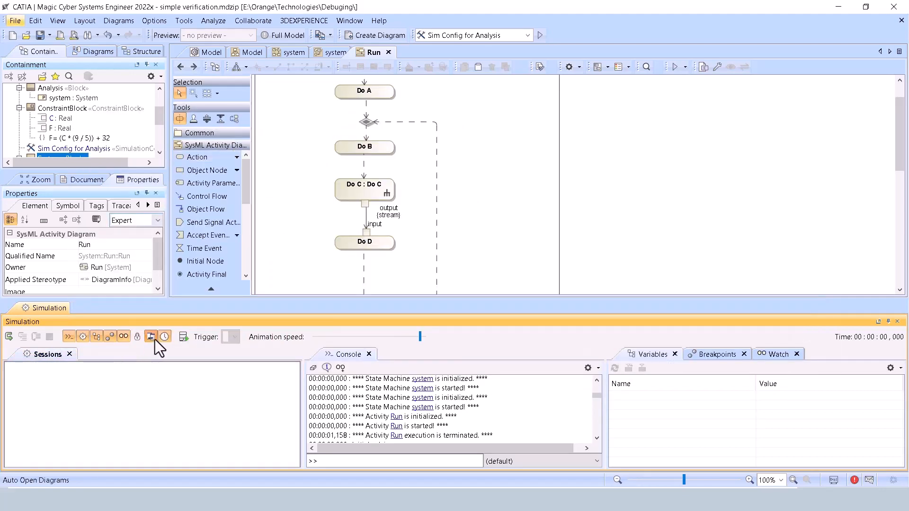
left_click(14, 340)
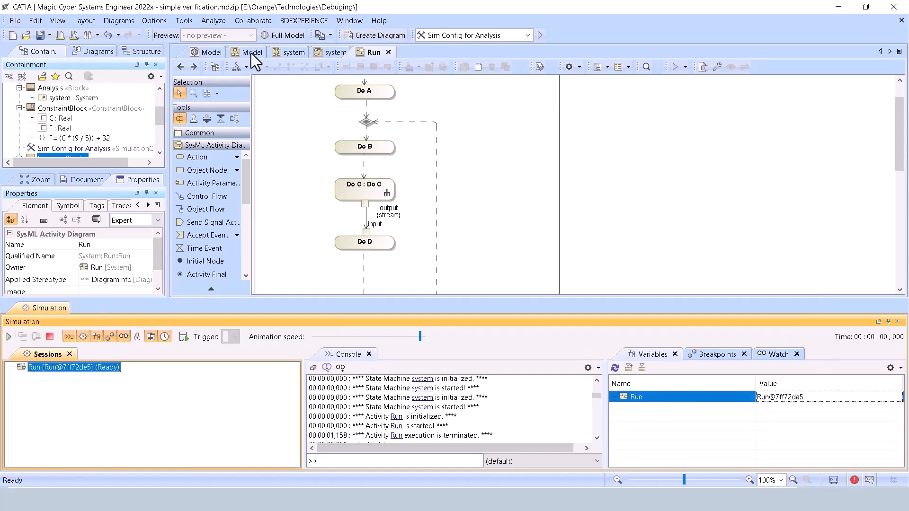
Run Sim Config for Analysis from the Model block diagram and expand the system part to view its values.
left_click(251, 52)
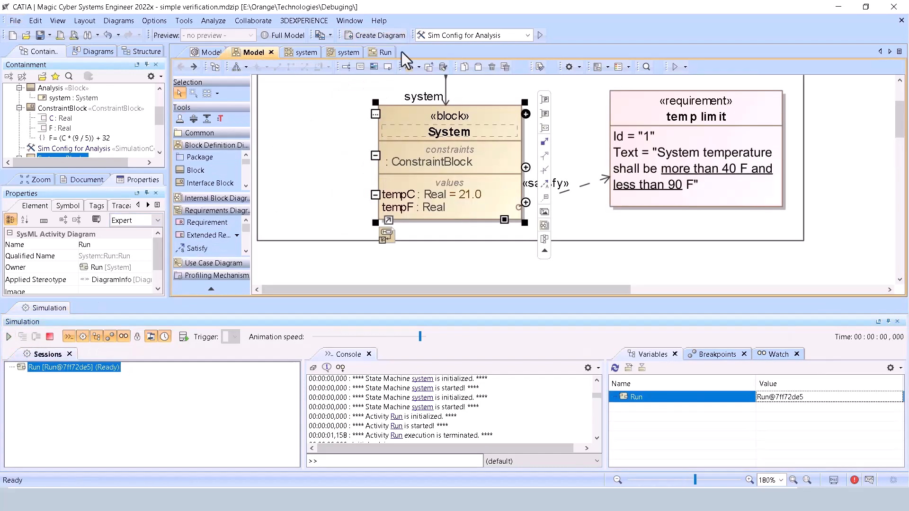
left_click(540, 37)
left_click(506, 286)
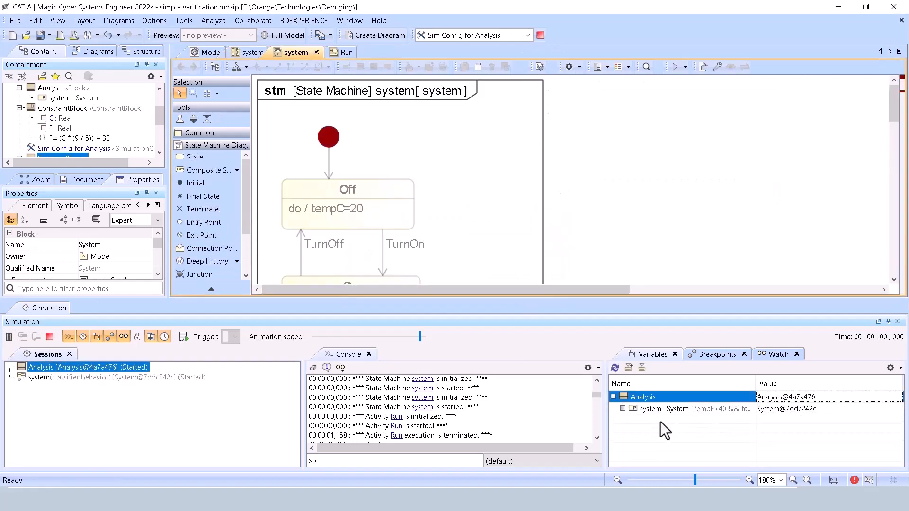
left_click(623, 409)
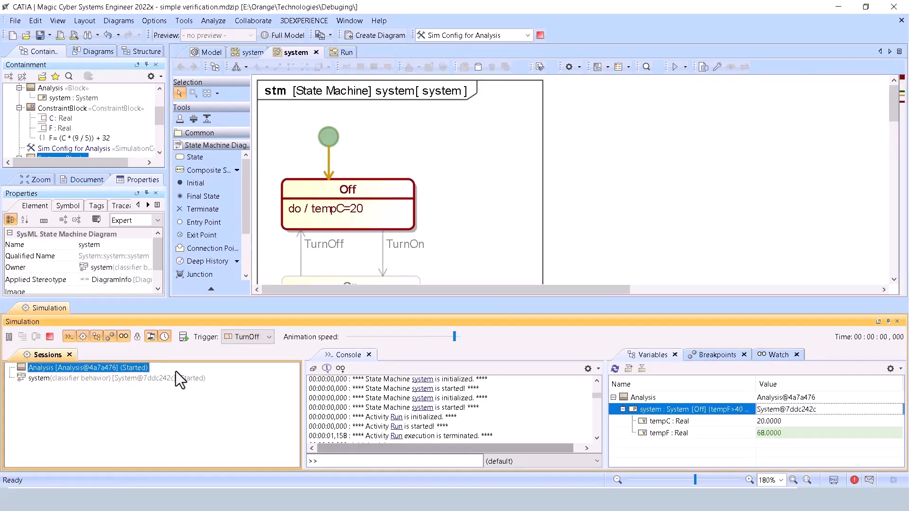
Turn on the simulation lock option and terminate the running Analysis simulation.
left_click(141, 337)
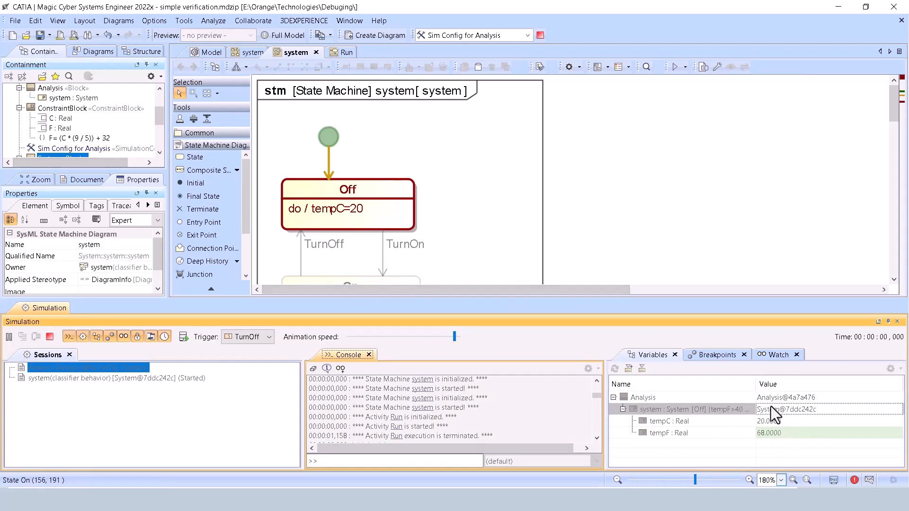
left_click(51, 337)
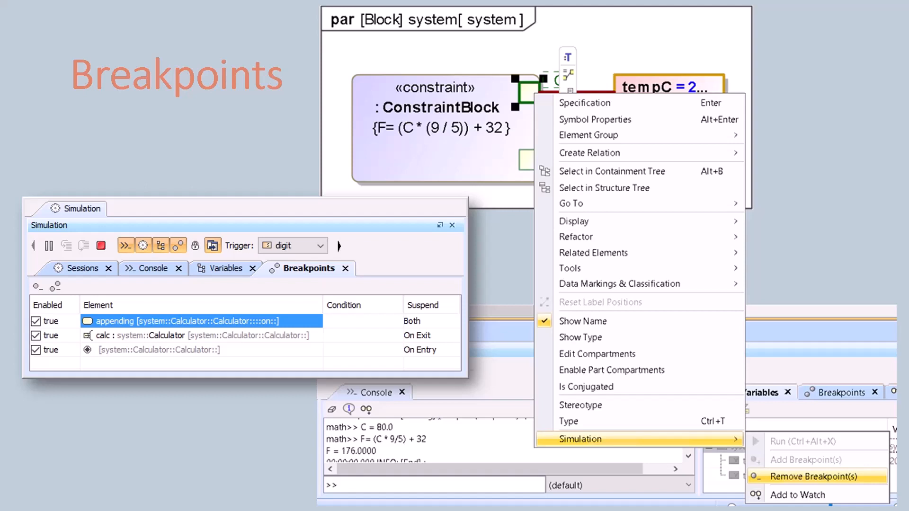
Switch to Magic Cyber Systems Engineer and add a breakpoint to constraint parameter C in the system parametric diagram.
key("alt+Tab")
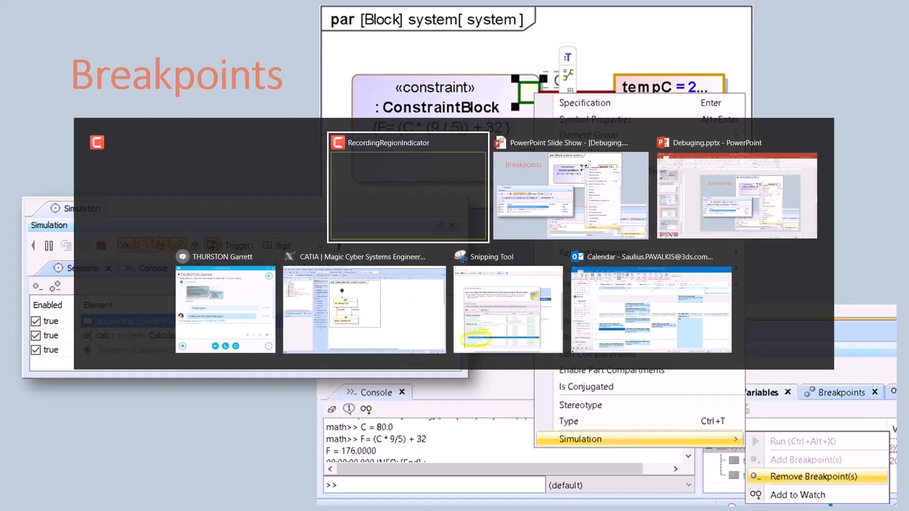
key("alt+Tab")
key("alt+Tab")
key("alt+Tab")
key("alt+Tab")
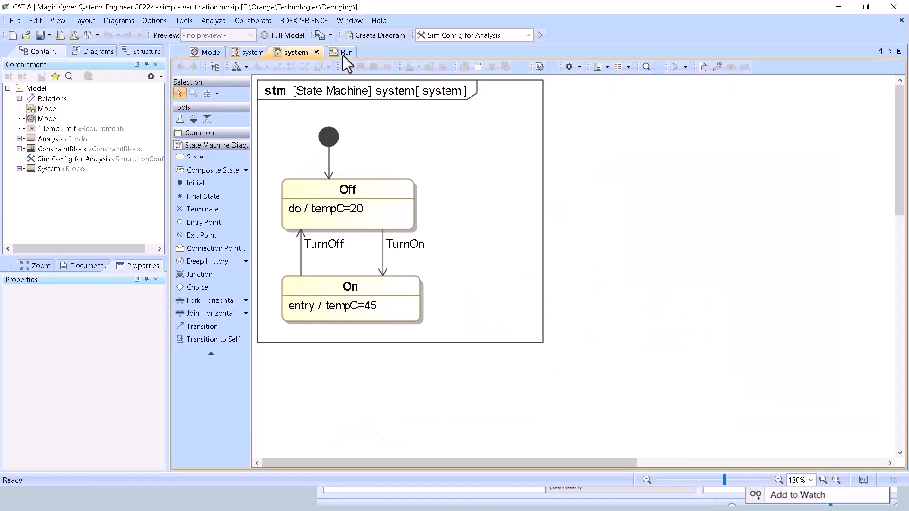
left_click(246, 52)
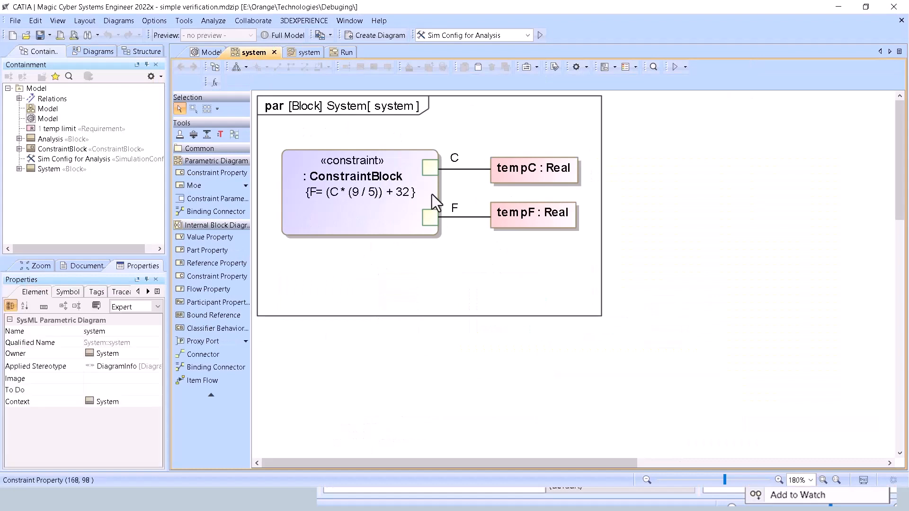
right_click(433, 162)
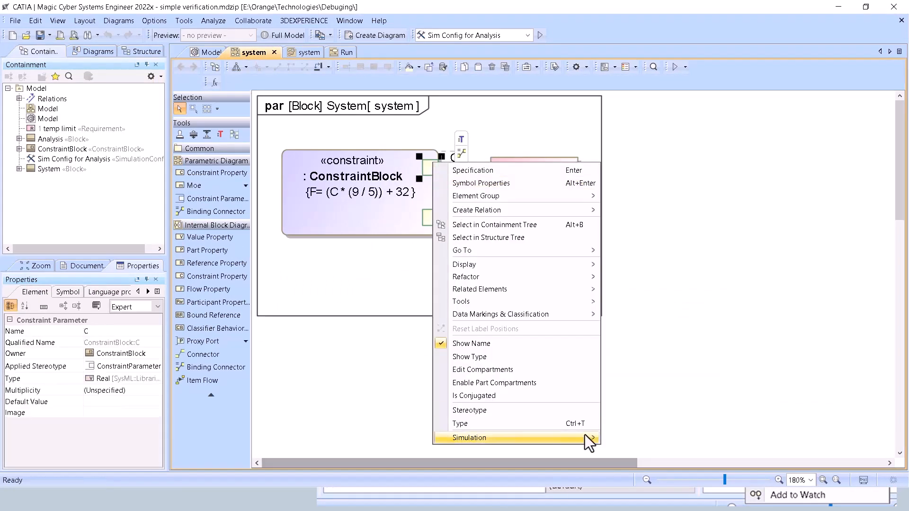
mouse_move(584, 436)
left_click(645, 409)
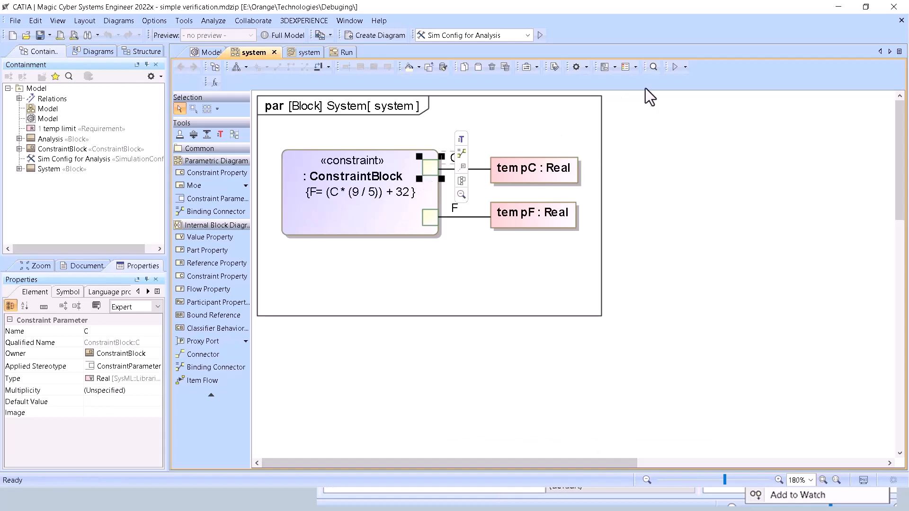
Run Sim Config for Analysis up to the breakpoint on C and enlarge the simulation area.
left_click(539, 35)
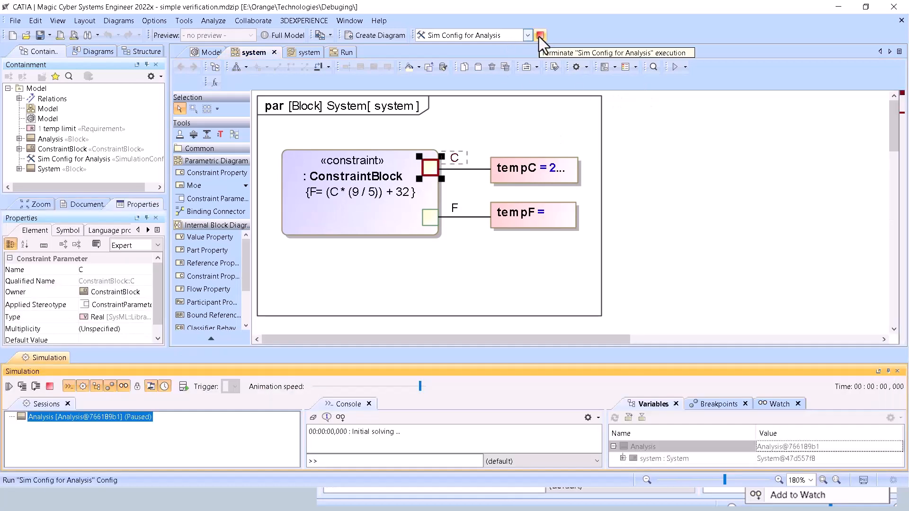
left_click_drag(655, 346, 652, 294)
Check the simulation breakpoint options of constraint parameter C and examine its entry in the breakpoint list.
right_click(428, 168)
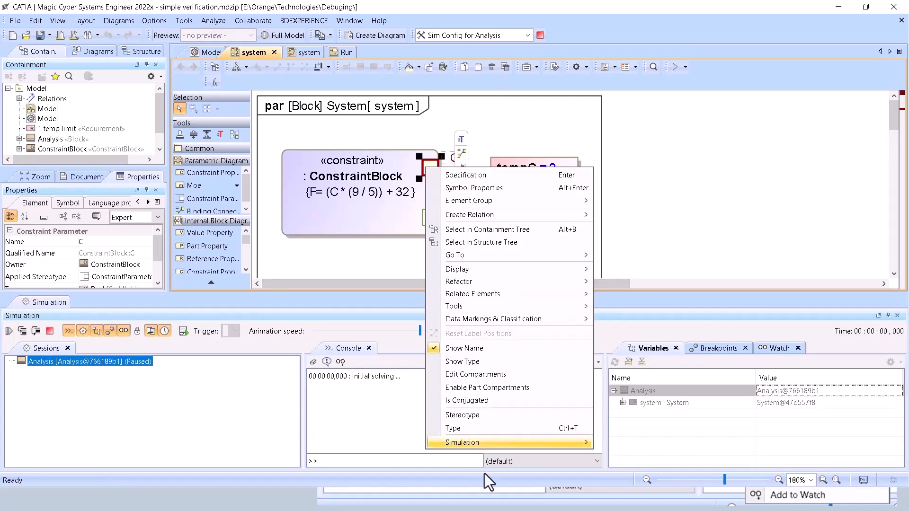
mouse_move(569, 442)
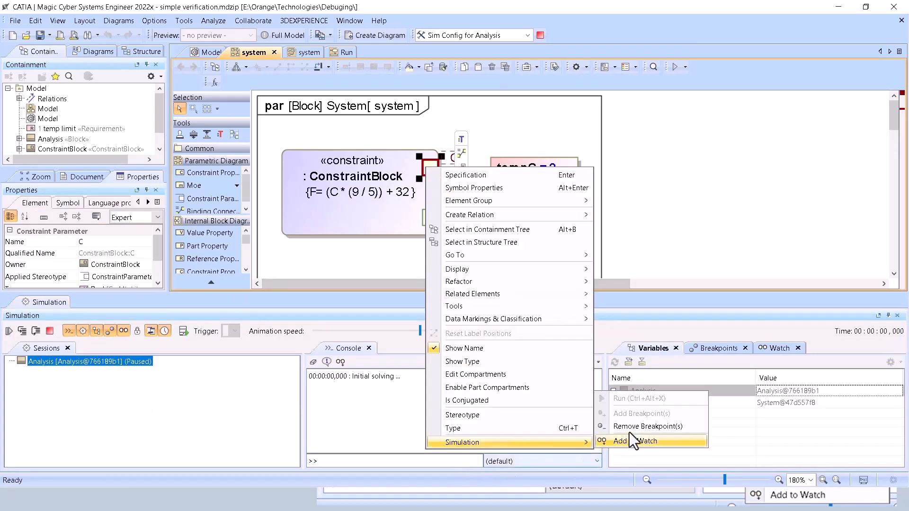
left_click(731, 312)
left_click(718, 350)
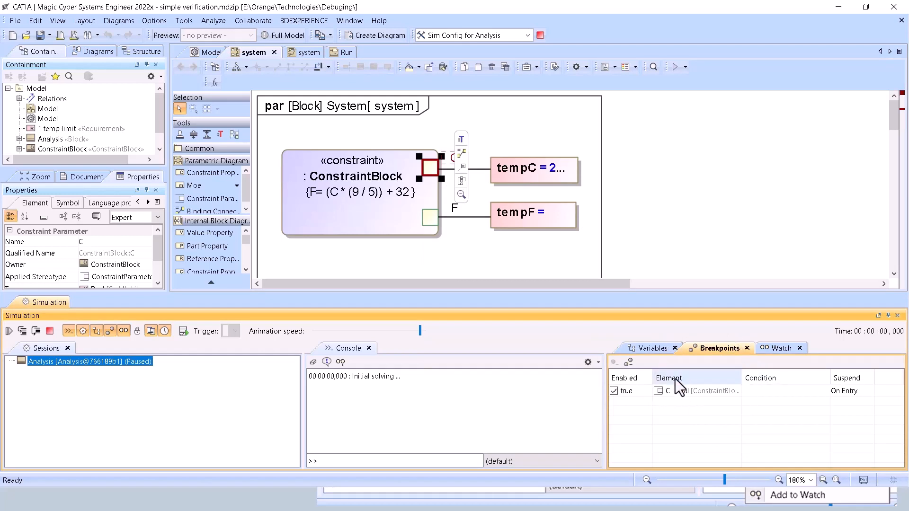
left_click(681, 394)
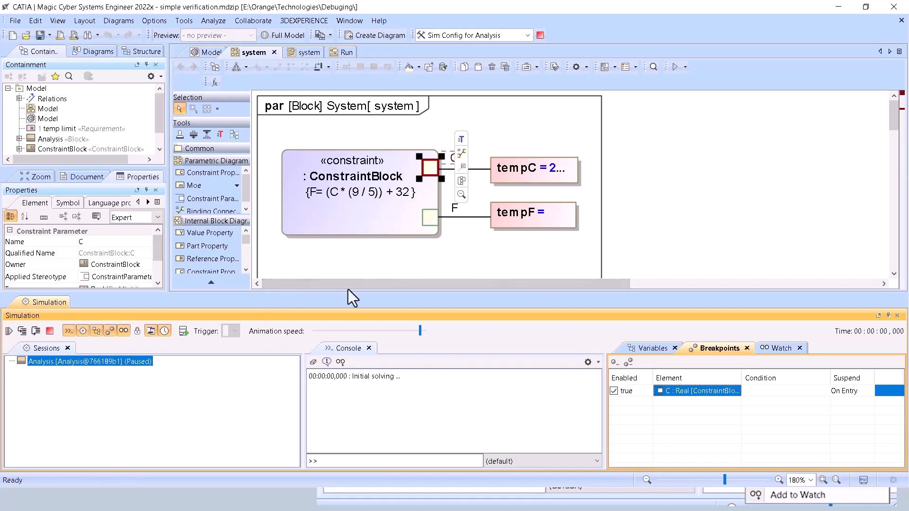
Step over the paused simulation from constraint parameter C through tempC and the constraint block to parameter F.
left_click(34, 334)
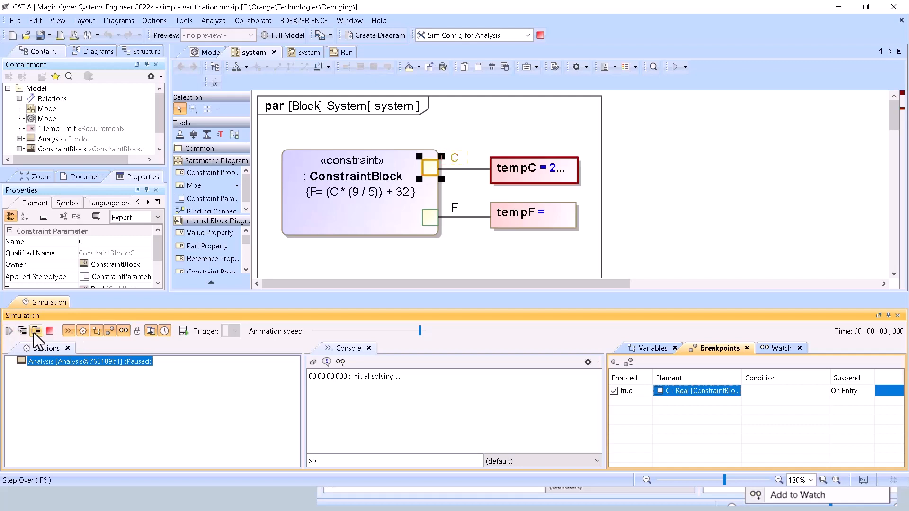
left_click(34, 334)
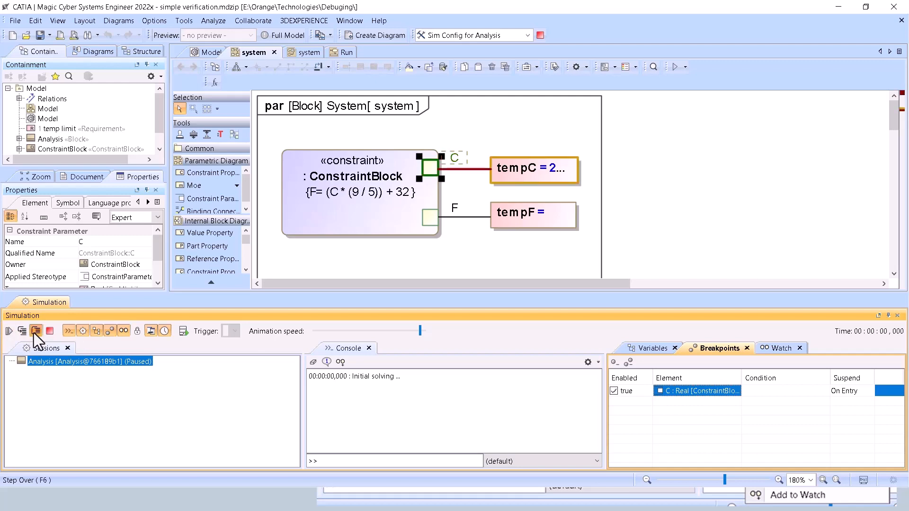
left_click(34, 333)
left_click(34, 334)
left_click(34, 334)
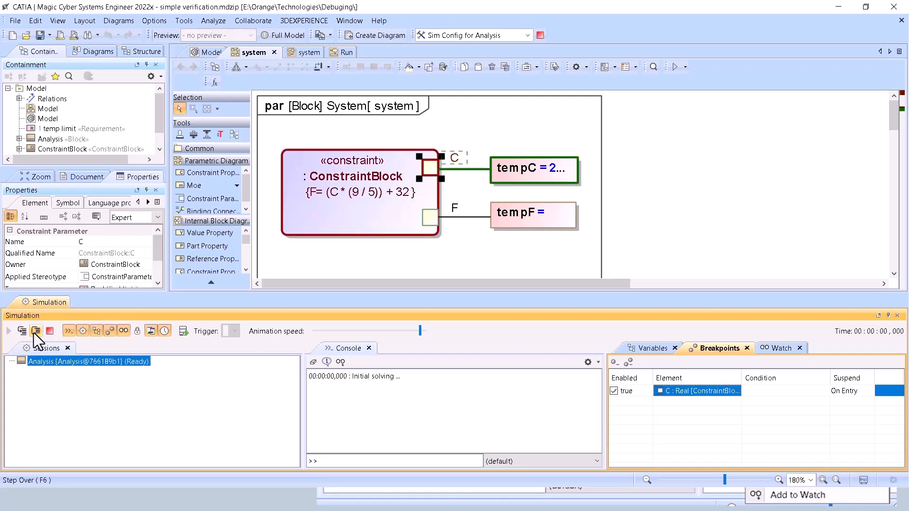
left_click(34, 333)
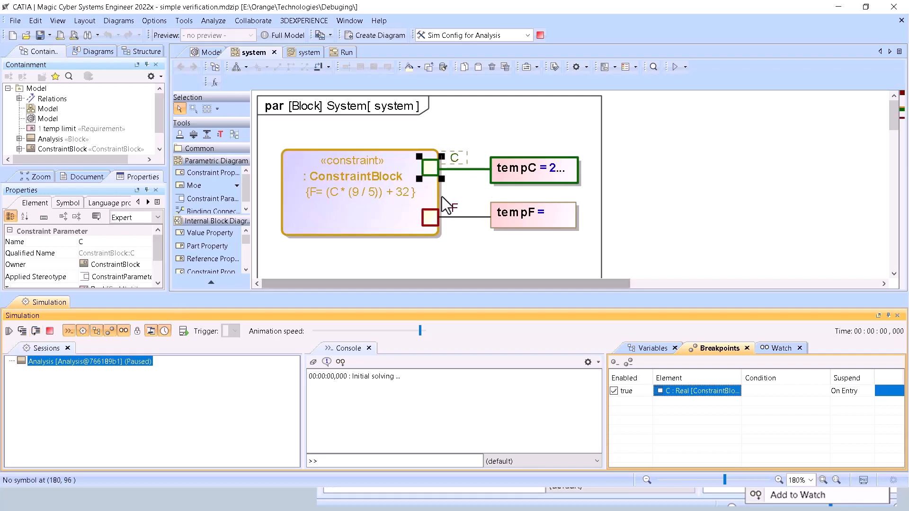
mouse_move(425, 219)
mouse_move(428, 169)
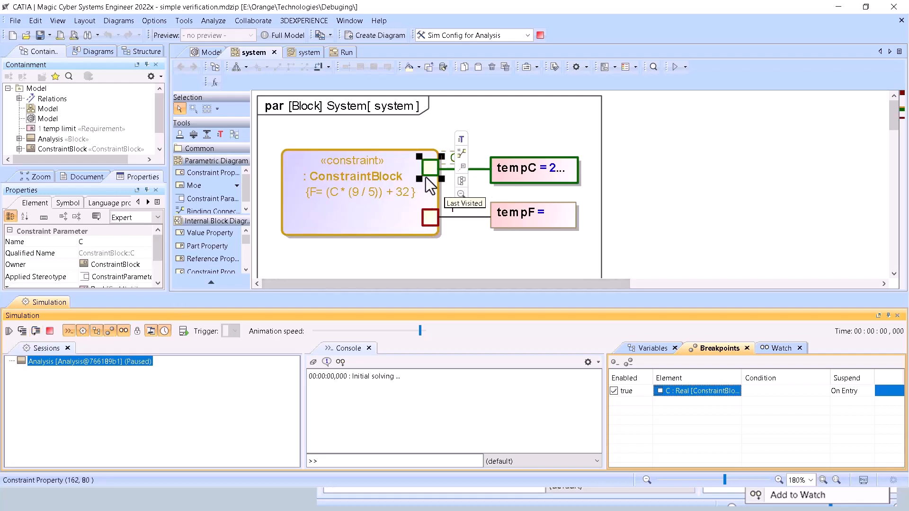
Widen the tempC value property to show its full value, and select constraint parameters C and F in turn.
left_click(578, 169)
left_click(577, 176)
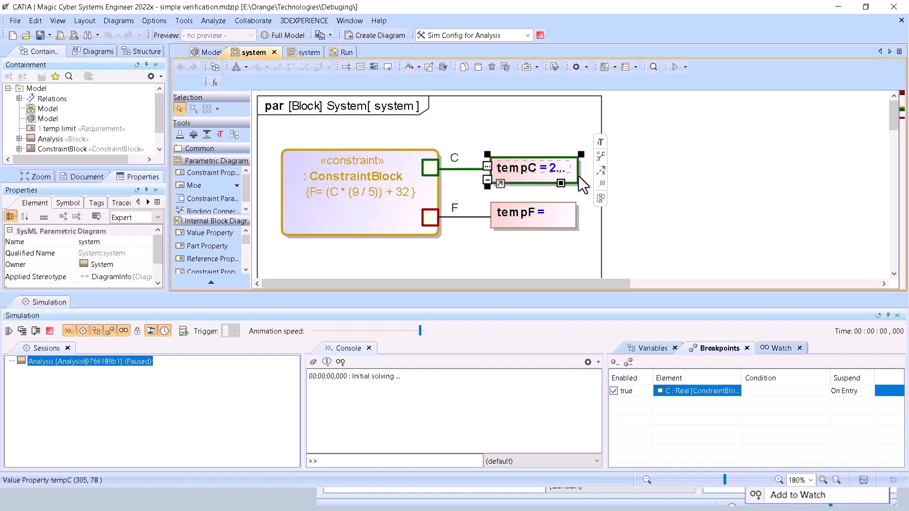
left_click_drag(581, 186, 598, 186)
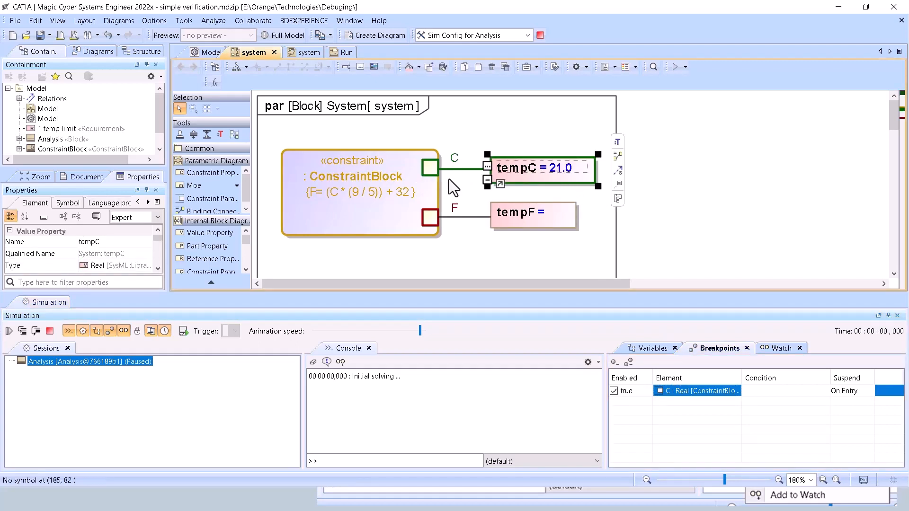
left_click(432, 168)
left_click(428, 218)
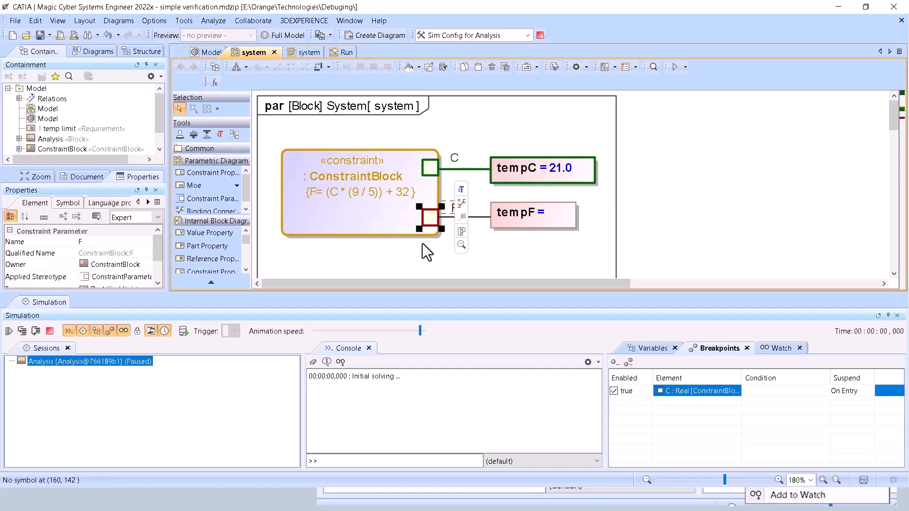
Step over parameter F until the simulation pauses at C again, and check the runtime values of F and C.
left_click(38, 331)
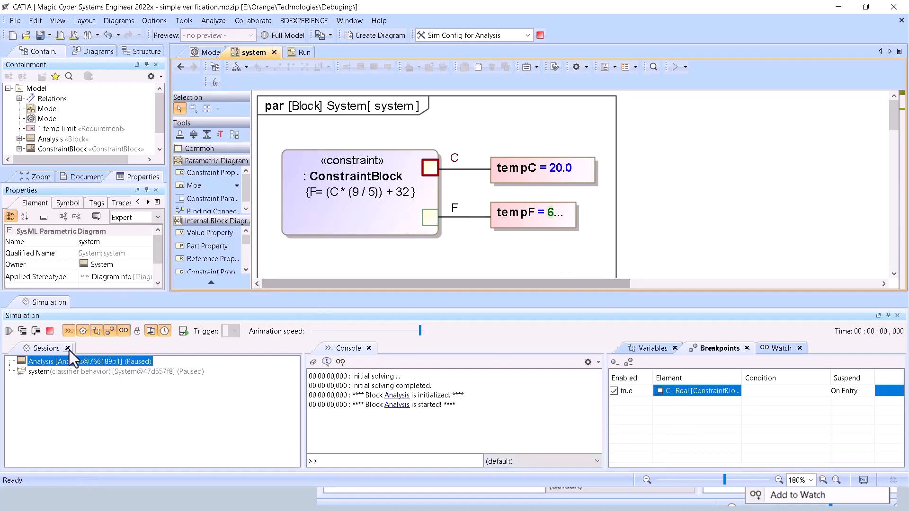
mouse_move(432, 217)
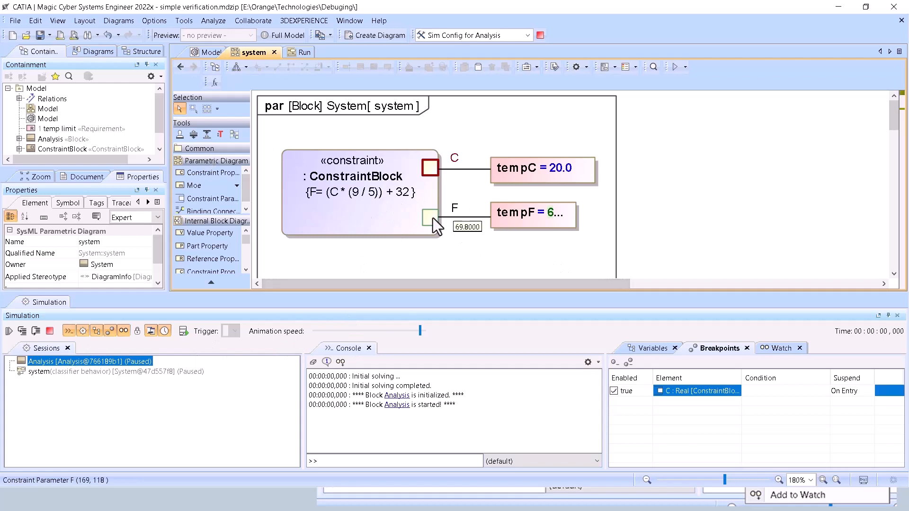
mouse_move(432, 170)
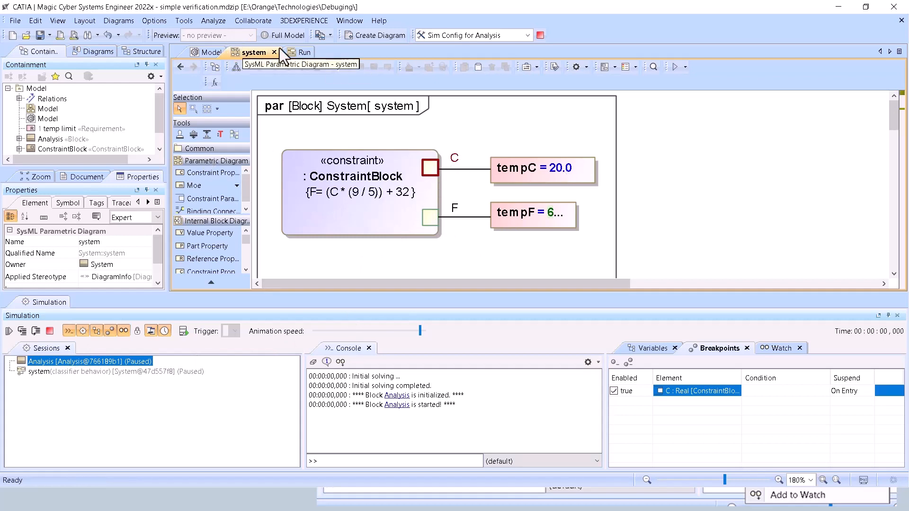
Examine the Run activity and system state machine, expand the system variables to check tempC and tempF, and return to the parametric diagram.
left_click(301, 52)
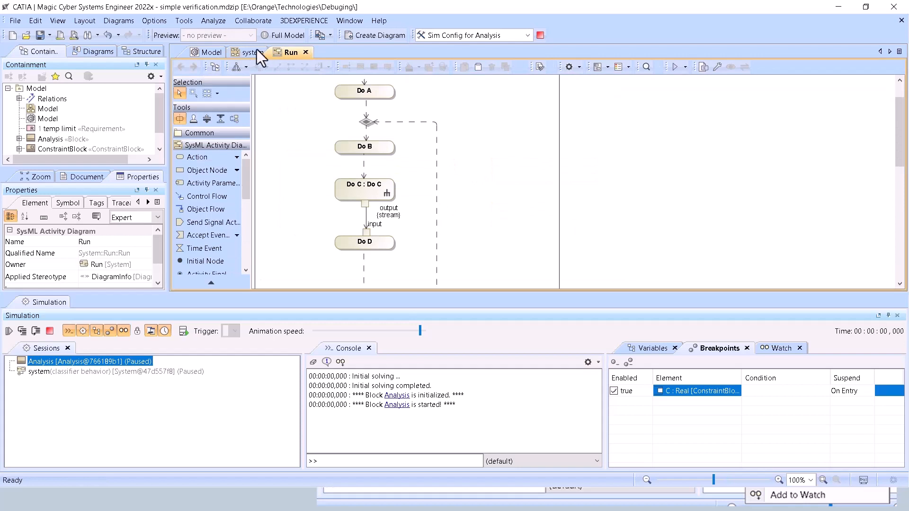
left_click(257, 50)
left_click(183, 68)
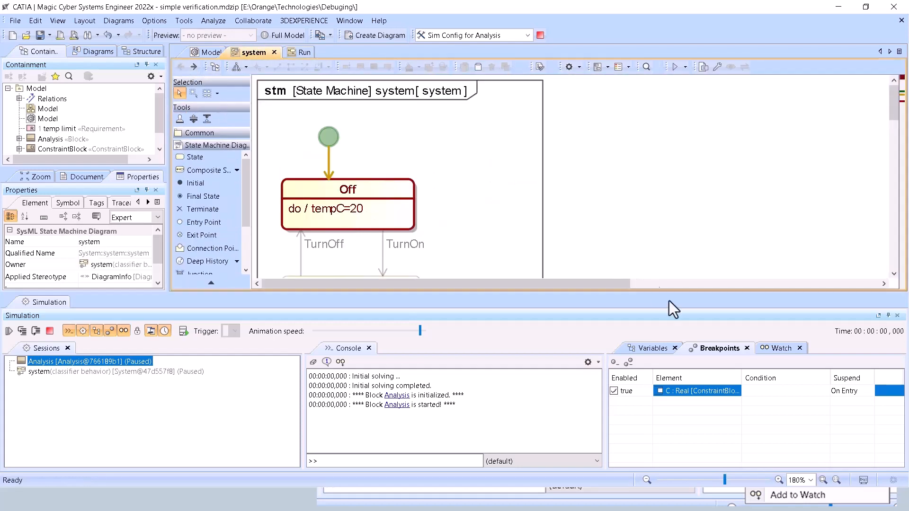
left_click(649, 349)
left_click(623, 403)
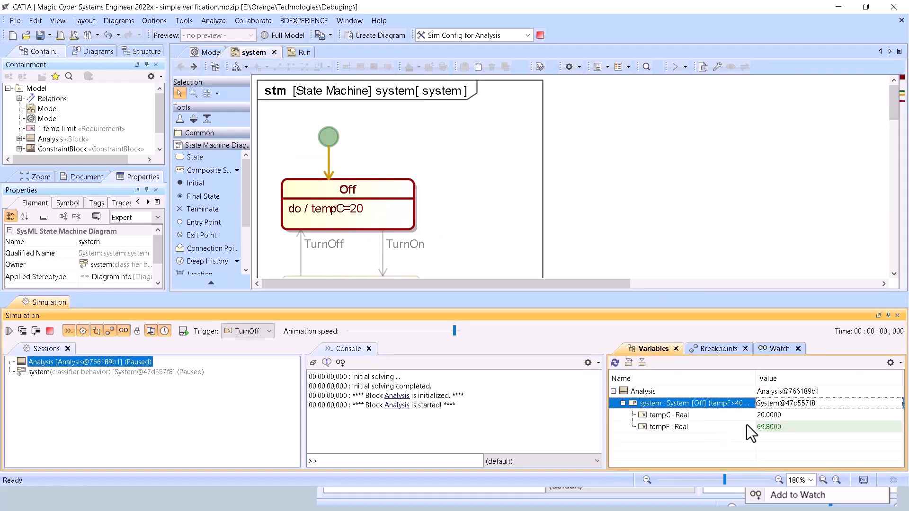
left_click(195, 67)
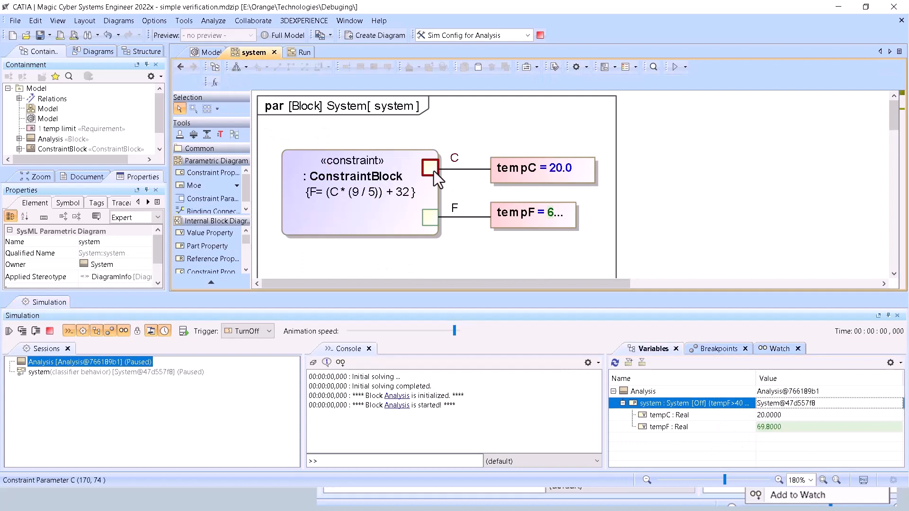
mouse_move(433, 224)
Step over the constraint evaluation again from C through F to tempF, checking the value of F.
left_click(35, 330)
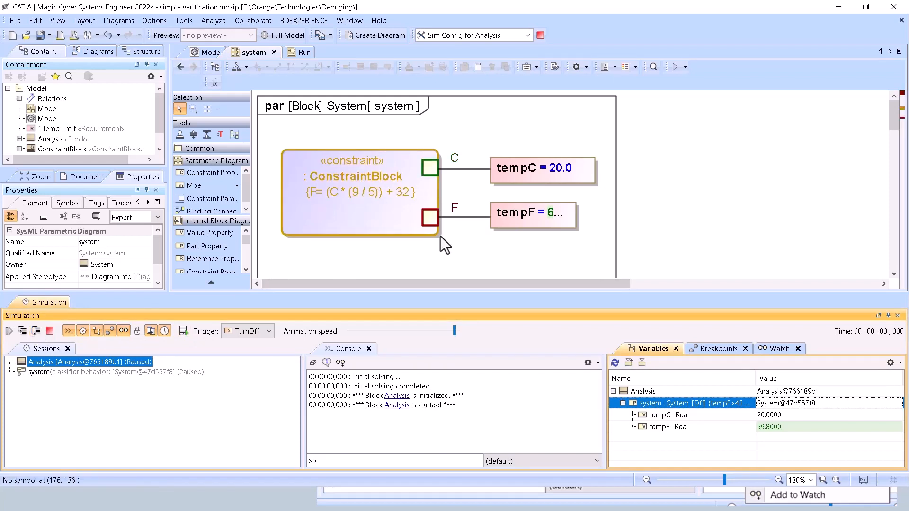
mouse_move(435, 218)
left_click(34, 333)
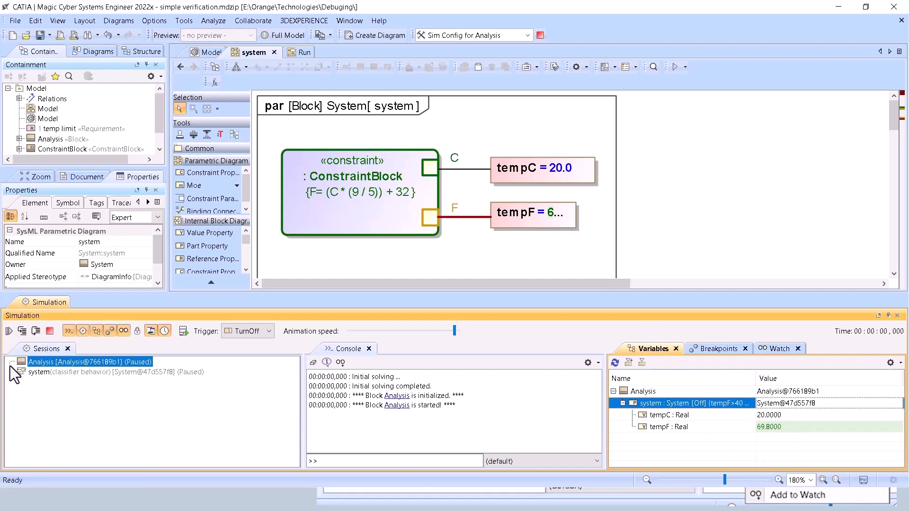
left_click(35, 333)
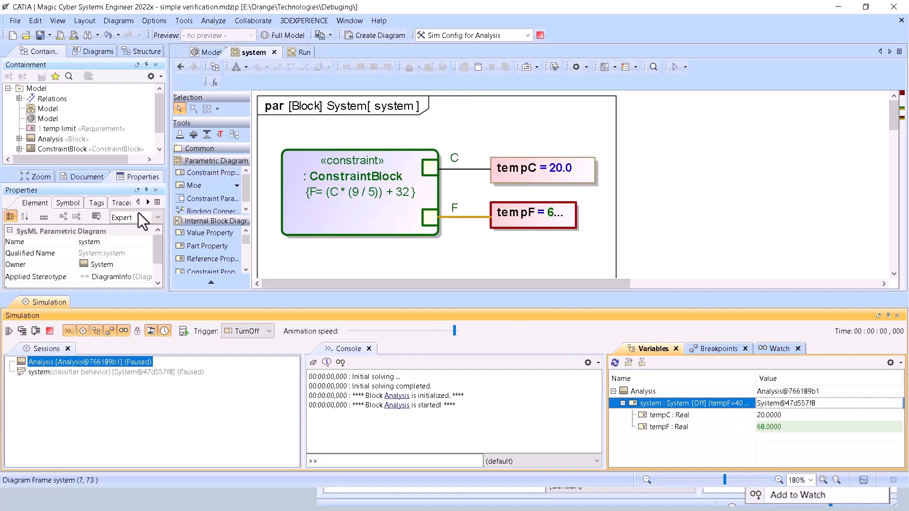
Terminate the Analysis simulation and check the simulation options available for the Off state.
left_click(49, 332)
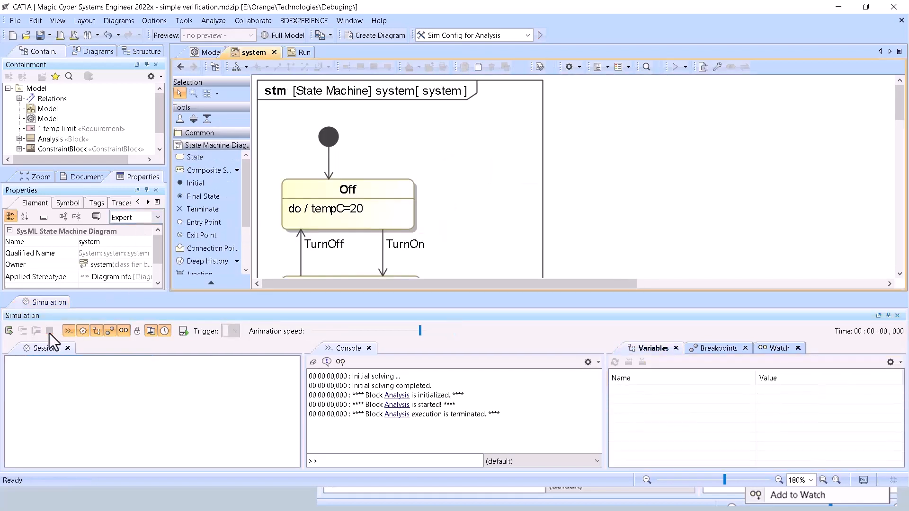
right_click(412, 190)
mouse_move(571, 439)
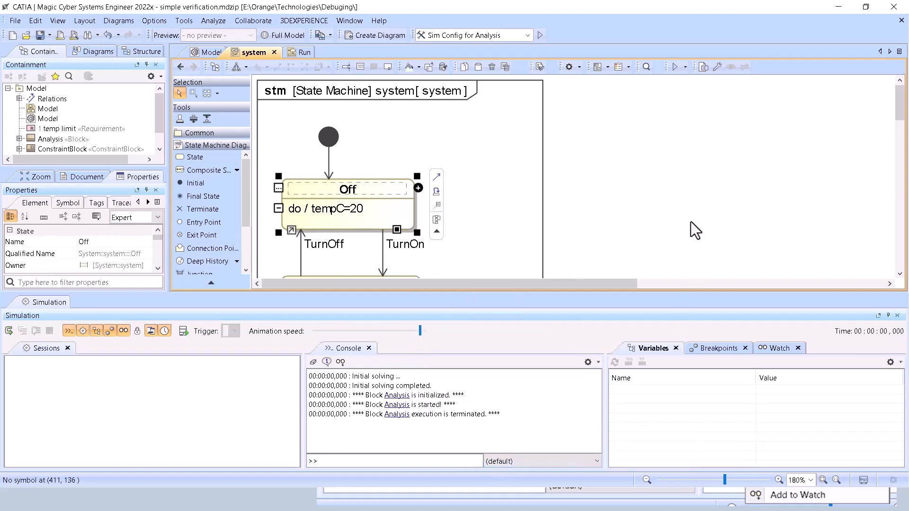
Switch to the PowerPoint slide show and view the slide on runtime value monitoring with the Watch pane.
key("alt+Tab")
key("alt+Tab")
key("alt+Tab")
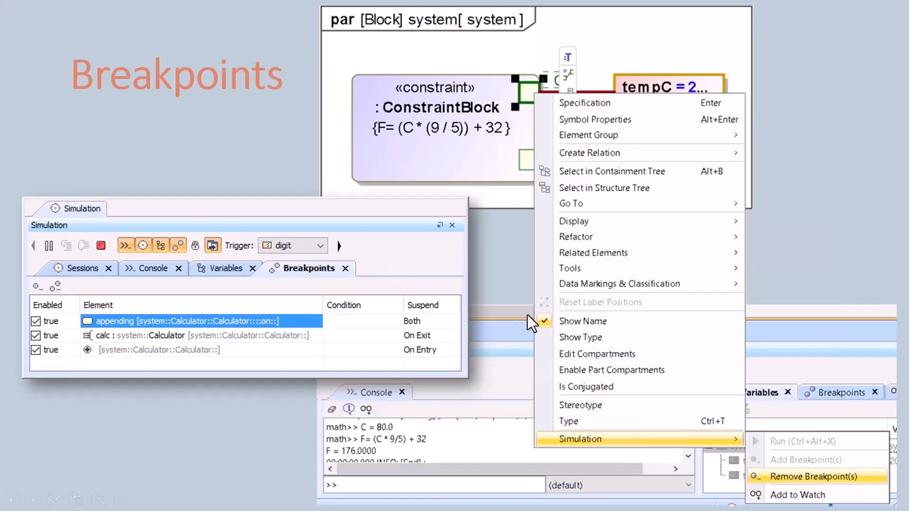
left_click(528, 316)
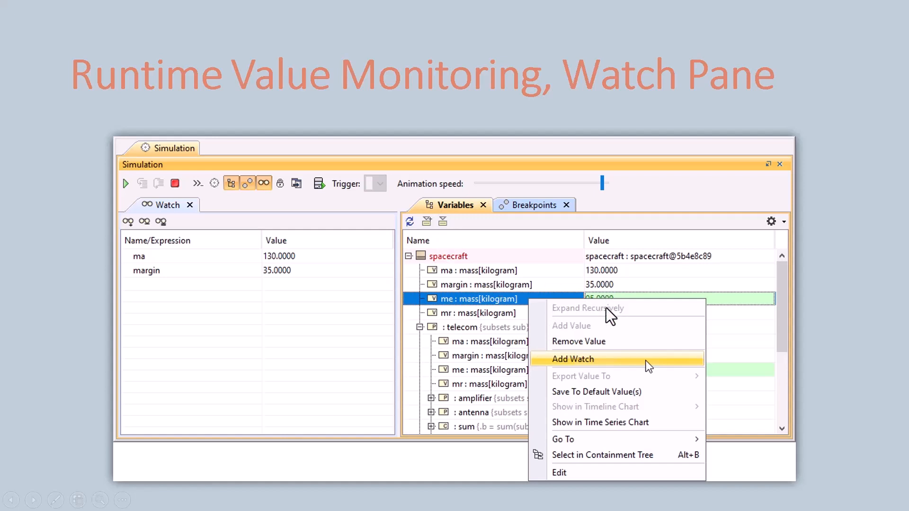
Switch to Magic Cyber Systems Engineer, run Sim Config for Analysis to the breakpoint on C, and remove all breakpoints.
key("alt+Tab")
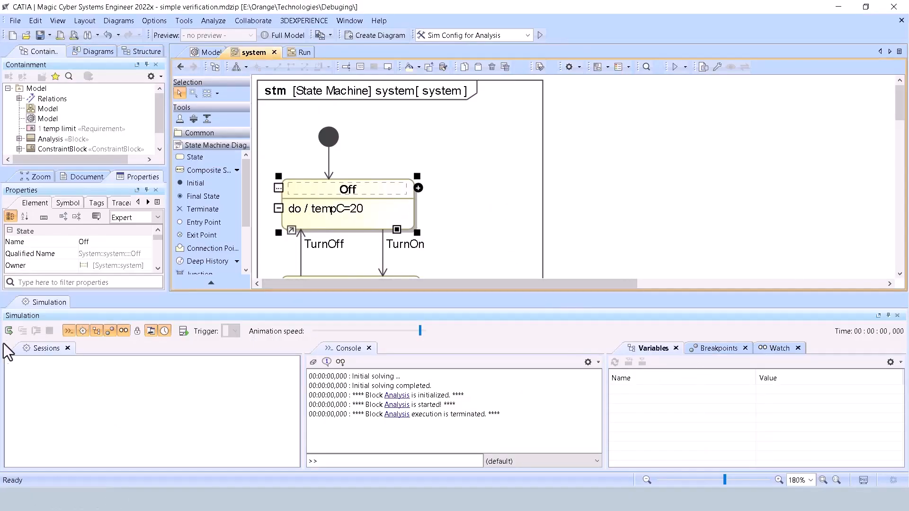
left_click(9, 331)
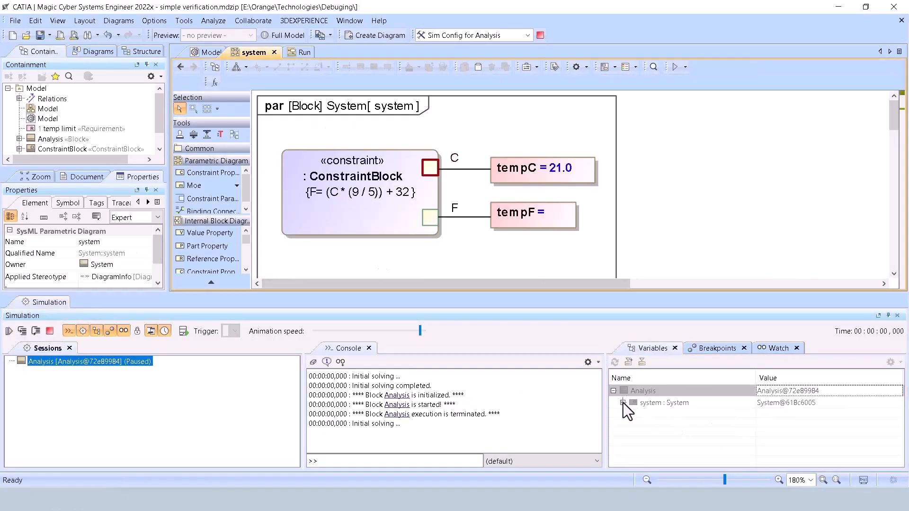
right_click(430, 168)
left_click(783, 232)
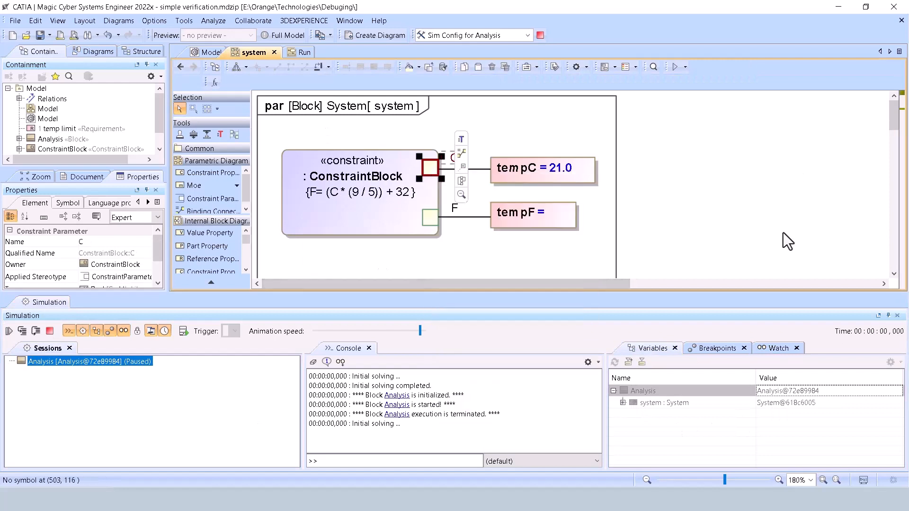
left_click(727, 350)
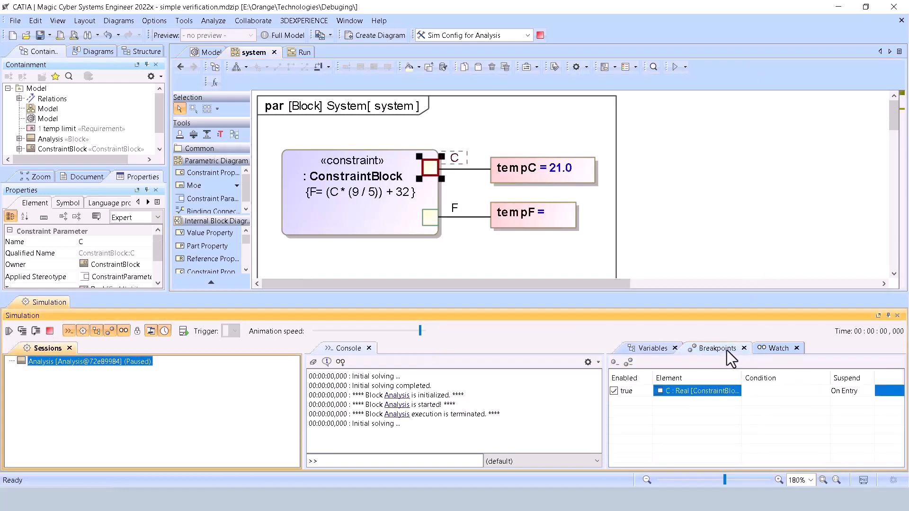
left_click(629, 363)
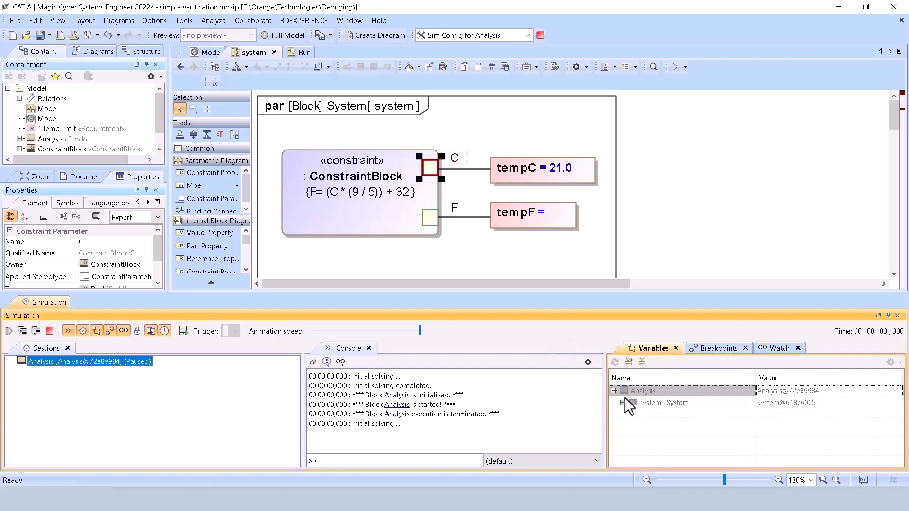
Resume the paused Analysis simulation and expand the system part in the variables to list tempC and tempF.
left_click(624, 402)
left_click(9, 331)
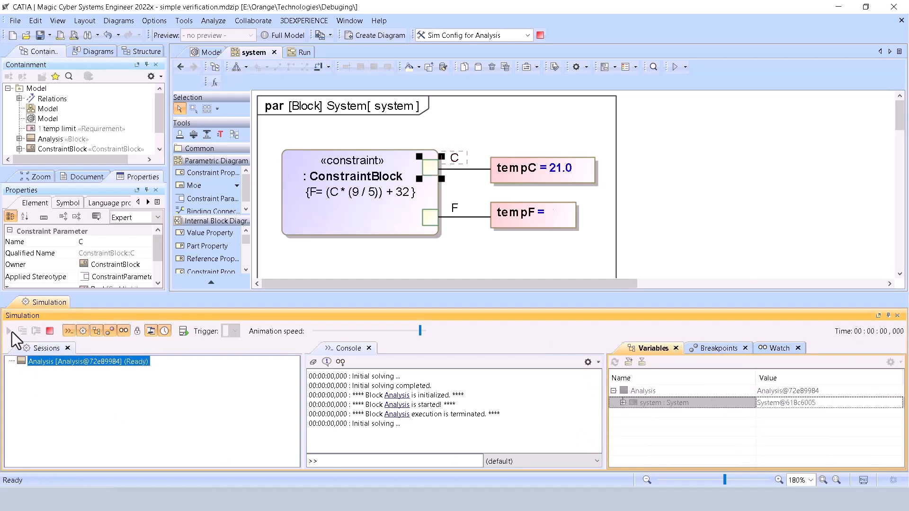
left_click(622, 403)
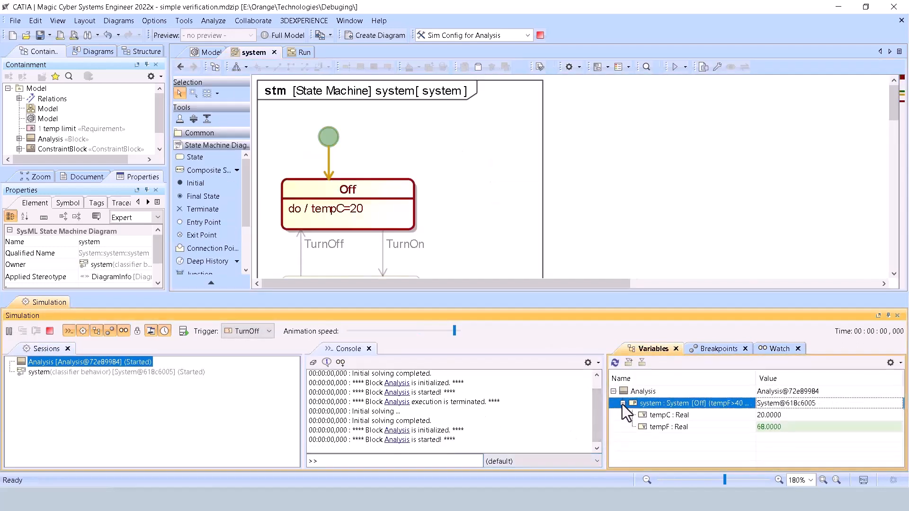
Add the runtime variables tempC and tempF to the watch list and display it.
right_click(670, 415)
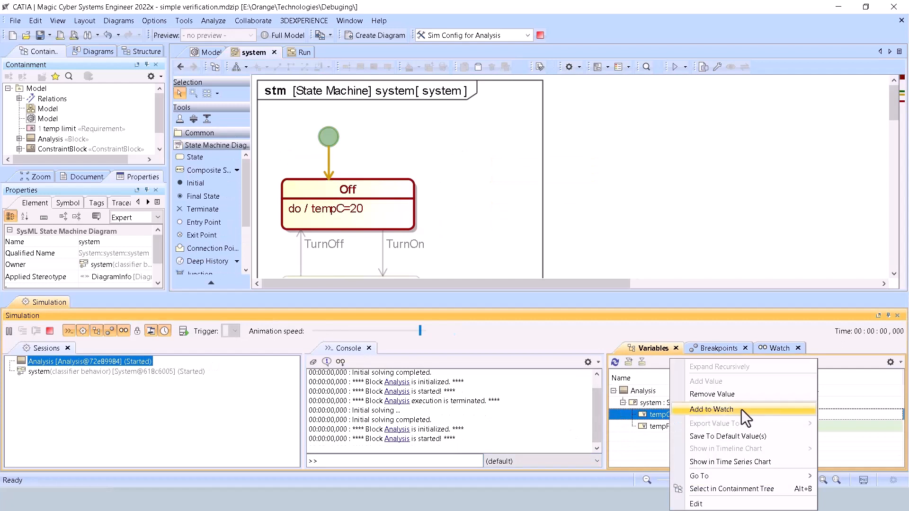
left_click(741, 411)
right_click(660, 428)
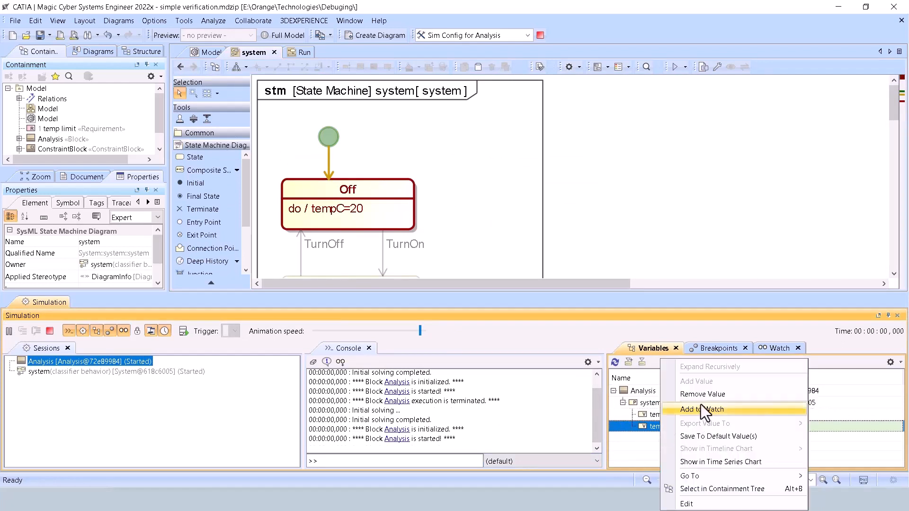
left_click(720, 410)
left_click(777, 350)
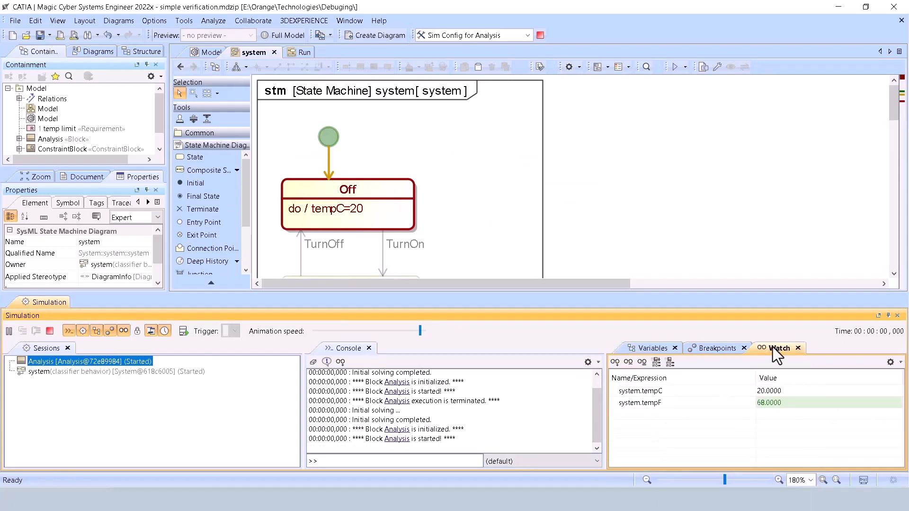
Compare the variables with the watch list and set the watched system.tempC value to 54.
left_click(656, 349)
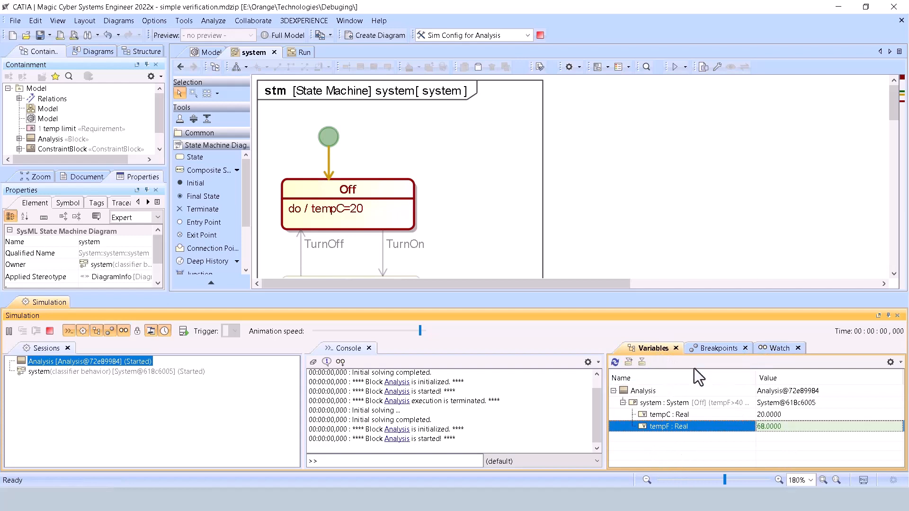
left_click(780, 348)
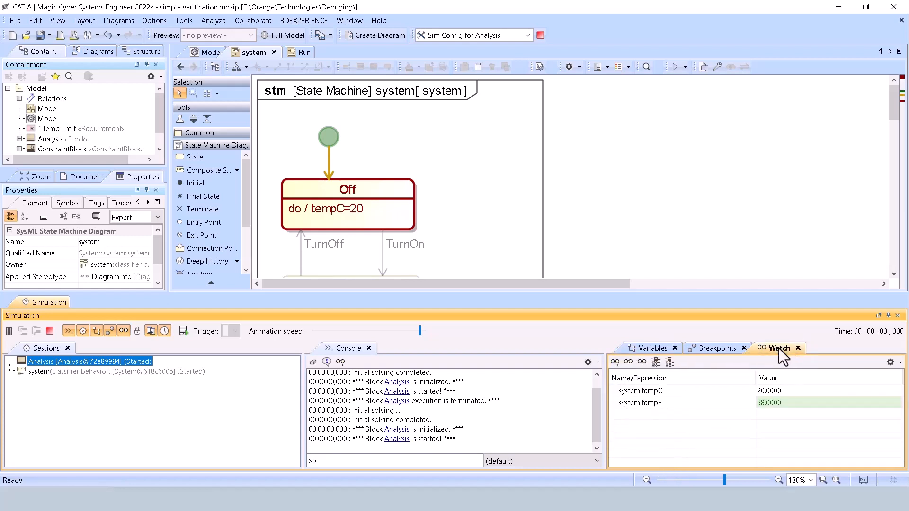
double_click(768, 391)
type("54")
key("Return")
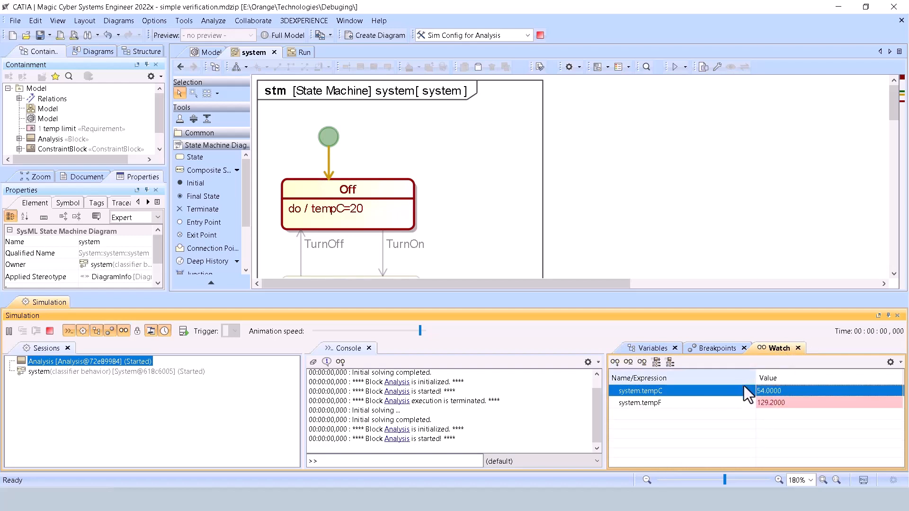
Set the watched system.tempC value to 10, and change it to 11.
type("10")
key("Return")
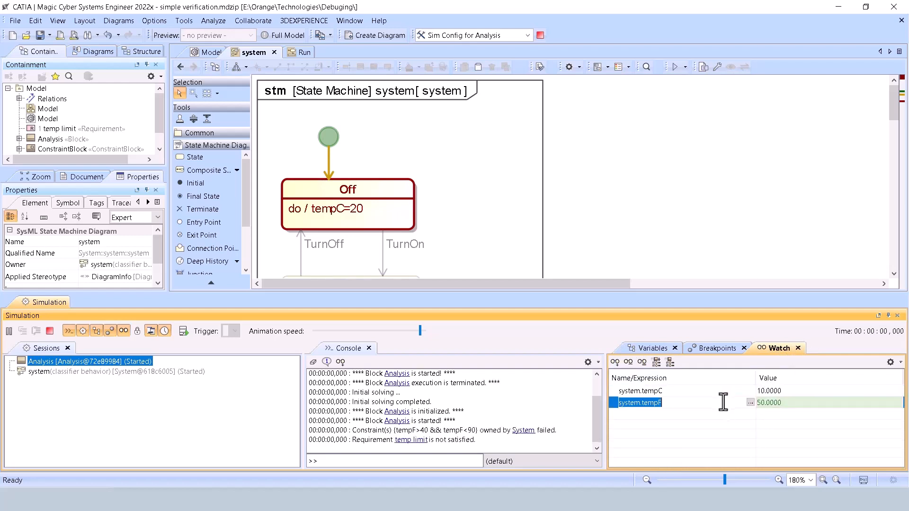
double_click(767, 393)
type("10")
left_click(708, 401)
double_click(766, 393)
type("1011")
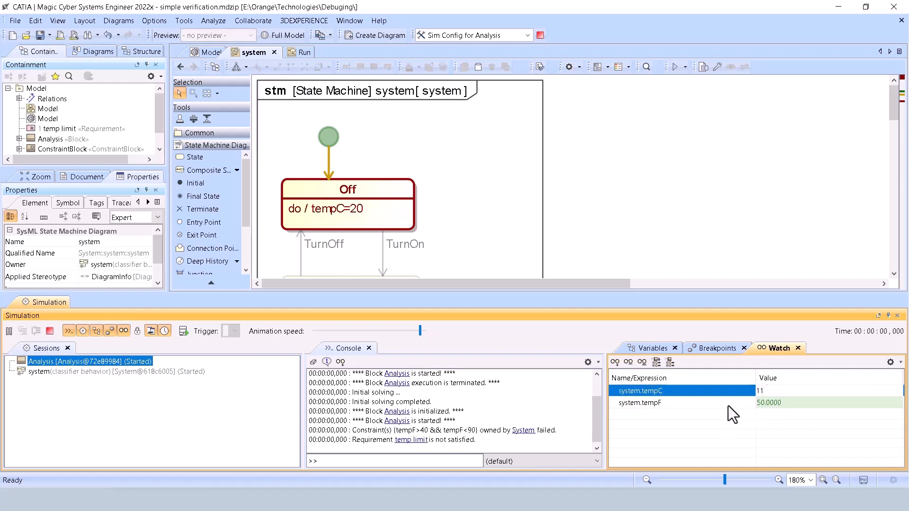
left_click(729, 403)
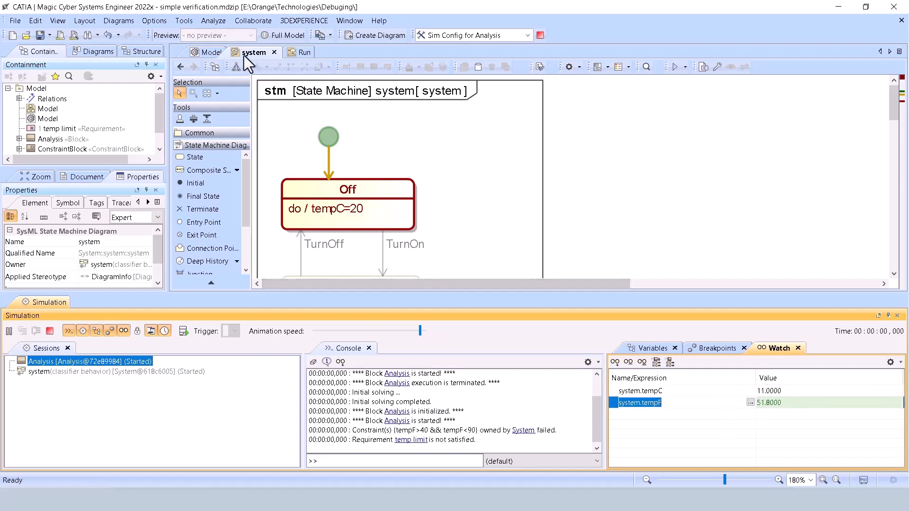
Check the tempC and tempF values in the system parametric diagram, and fire the TurnOn transition in the state machine.
left_click(181, 66)
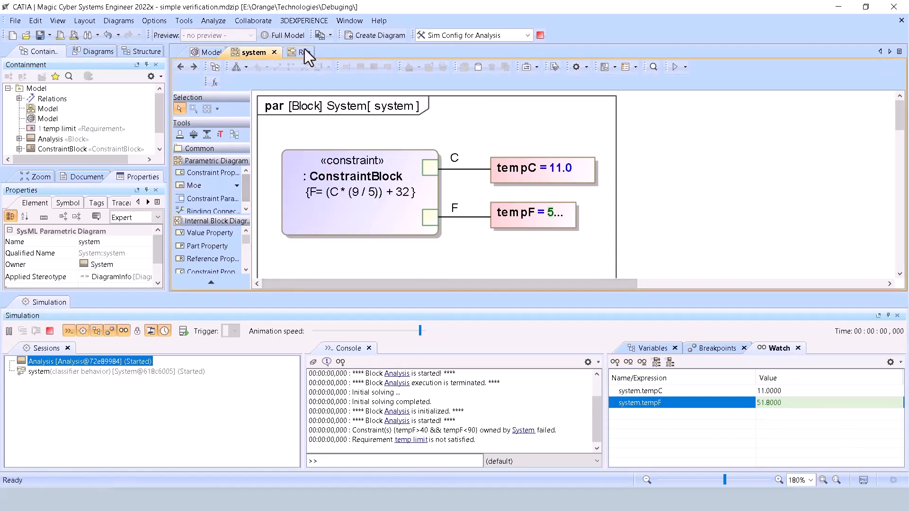
left_click(184, 70)
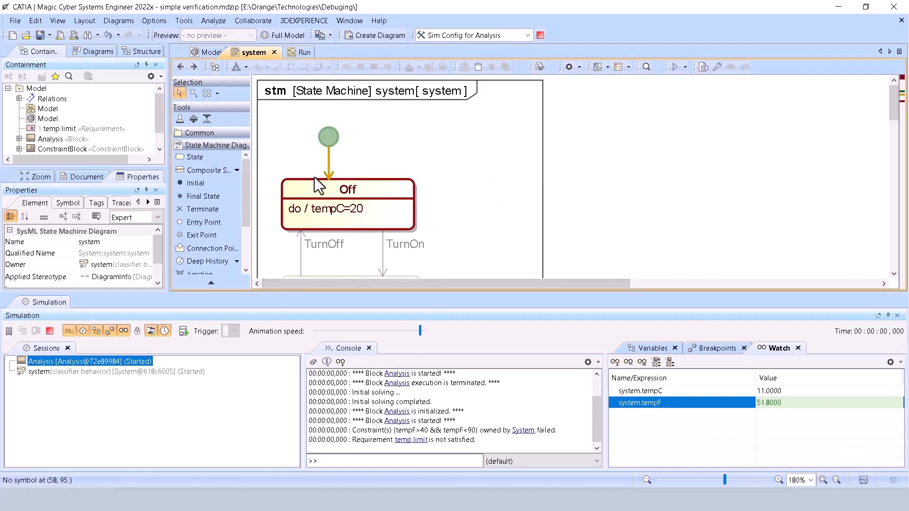
scroll(369, 184, "down", 2)
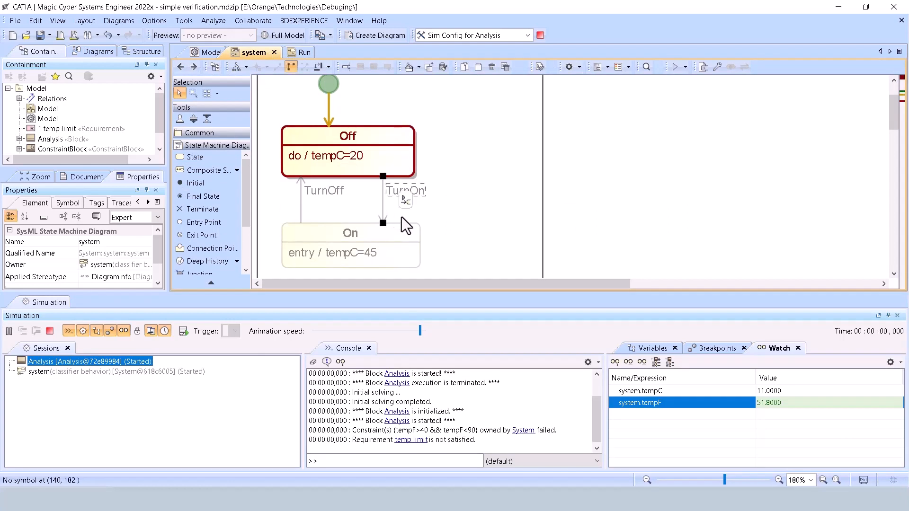
left_click(404, 191)
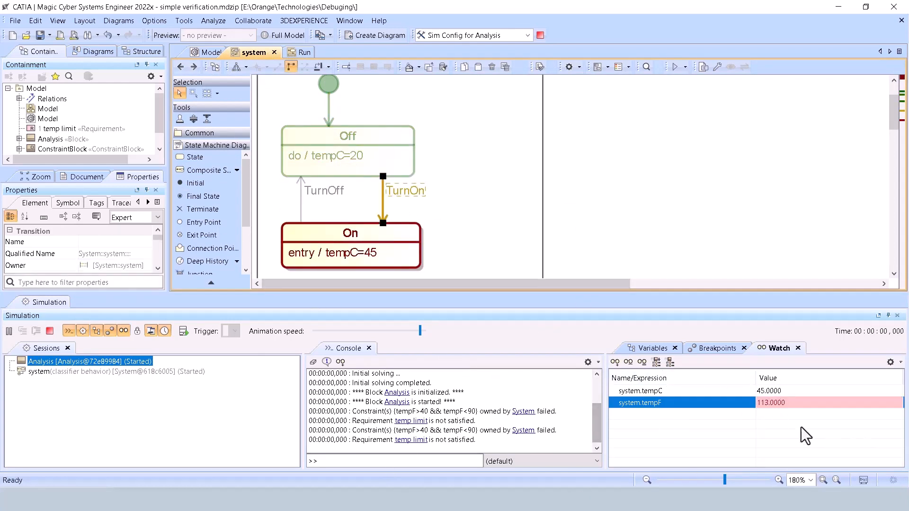
Show the Add to Watch option for tempC in the variables, and redisplay the watch list.
left_click(658, 348)
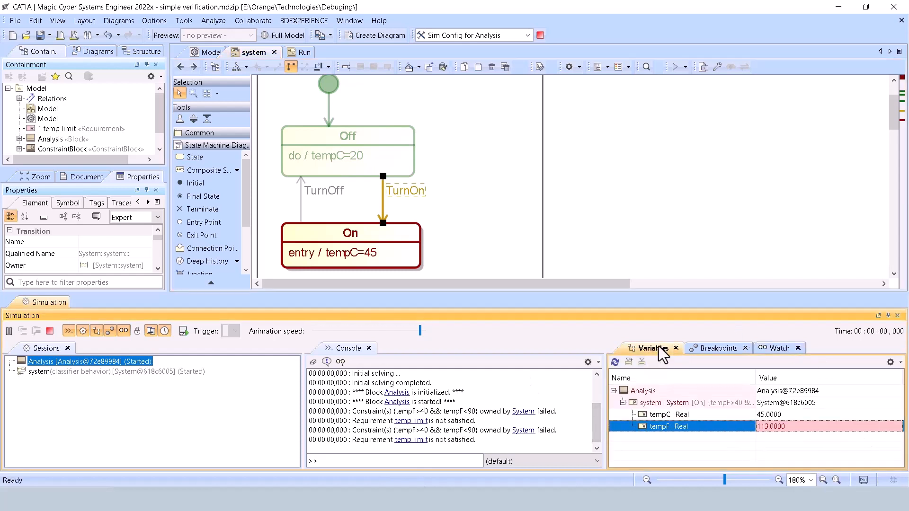
right_click(652, 417)
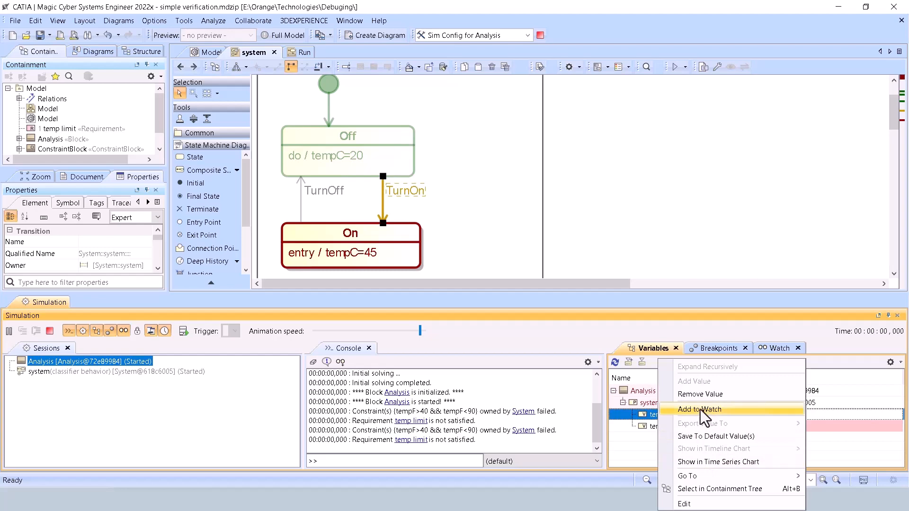
left_click(773, 348)
left_click(773, 348)
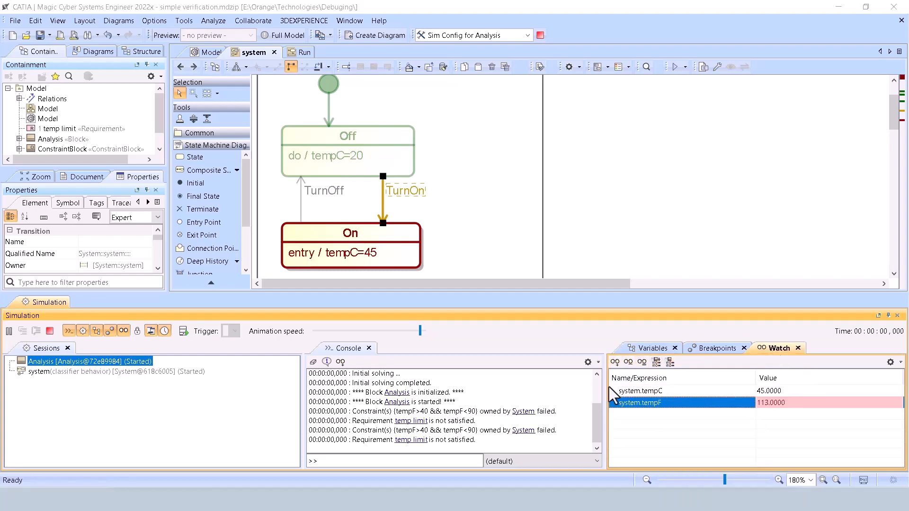
Switch to the presentation, advance to the Console pane slide, and return to Magic Cyber Systems Engineer.
key("alt+Tab")
key("Right")
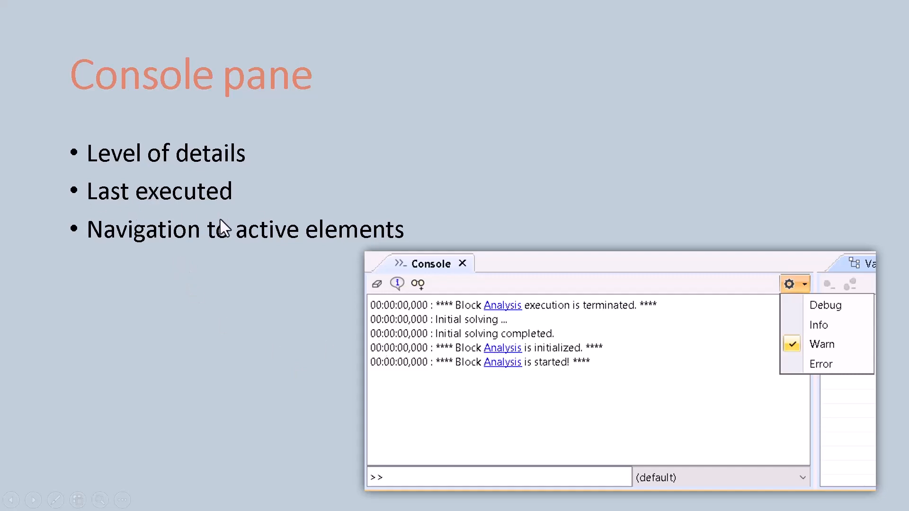
key("alt+Tab")
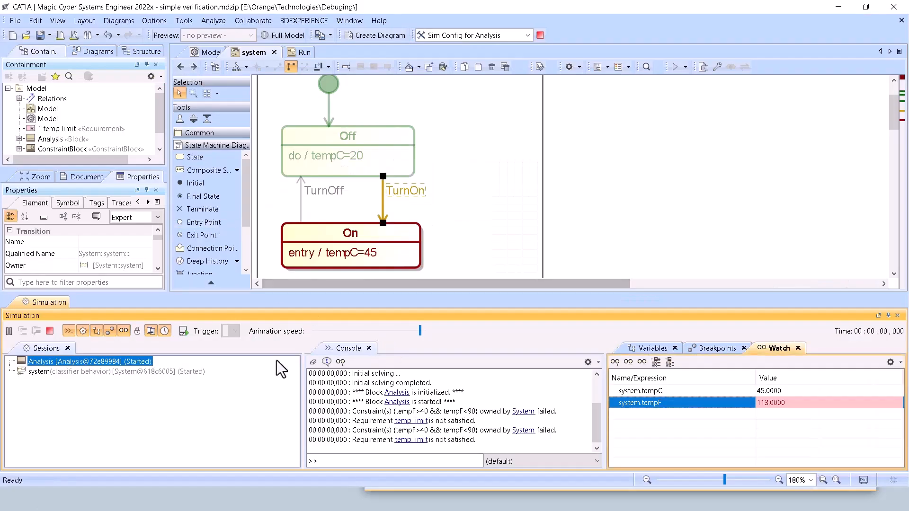
Clear the simulation console, and fire the TurnOff and TurnOn transitions in the state machine.
left_click(313, 361)
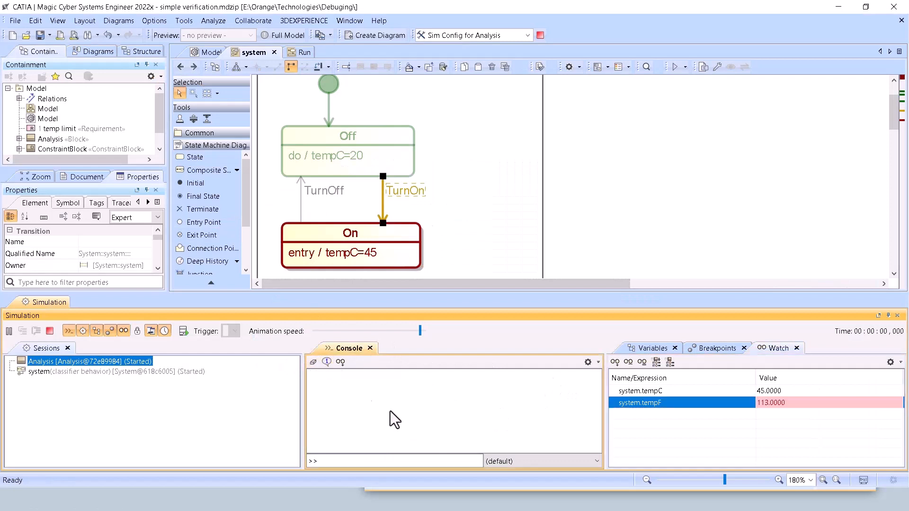
left_click(302, 206)
left_click(324, 200)
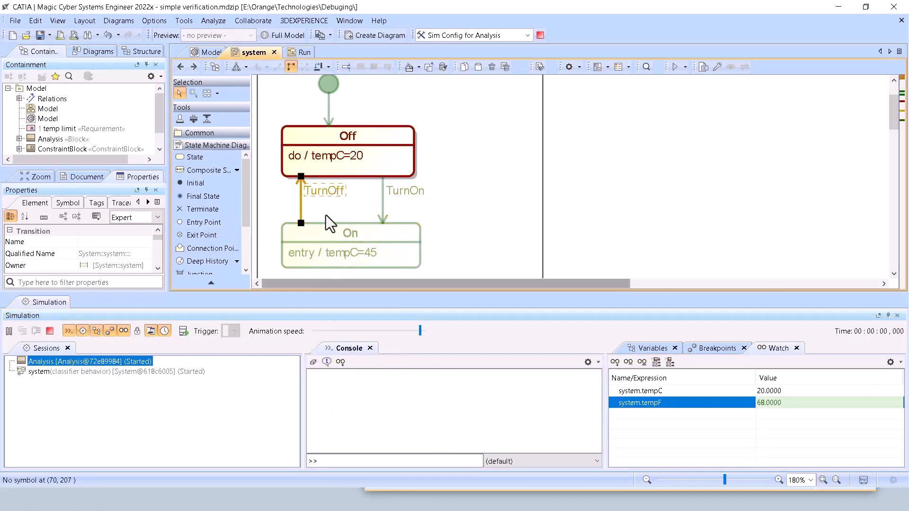
left_click(383, 198)
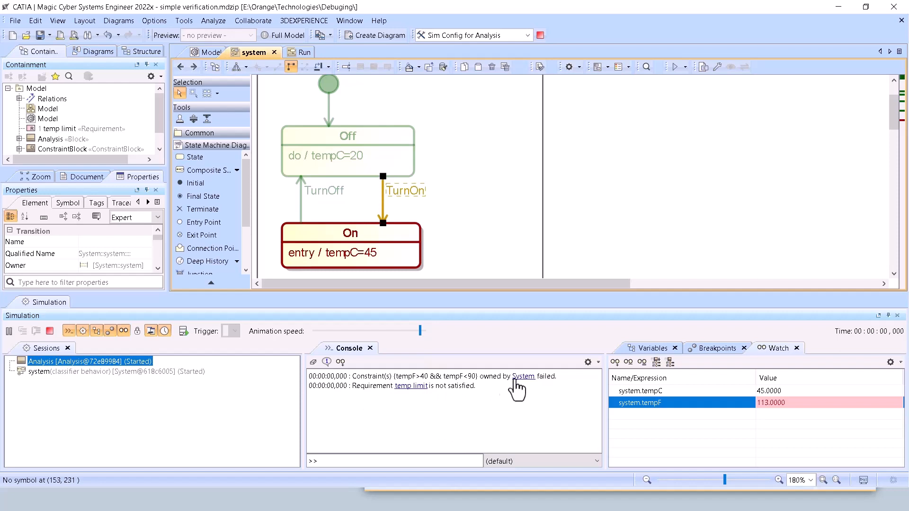
Follow the console links to the System block and the temp limit requirement to locate them in the model tree.
left_click(523, 376)
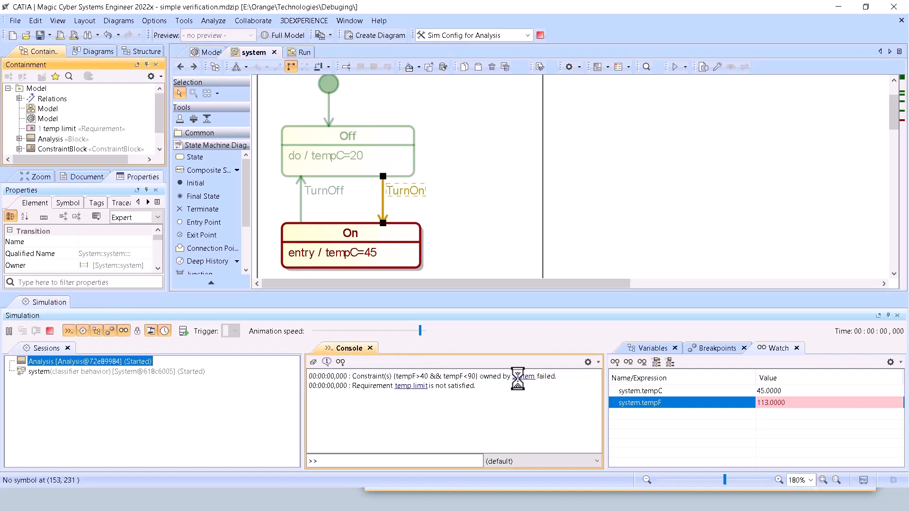
left_click(419, 391)
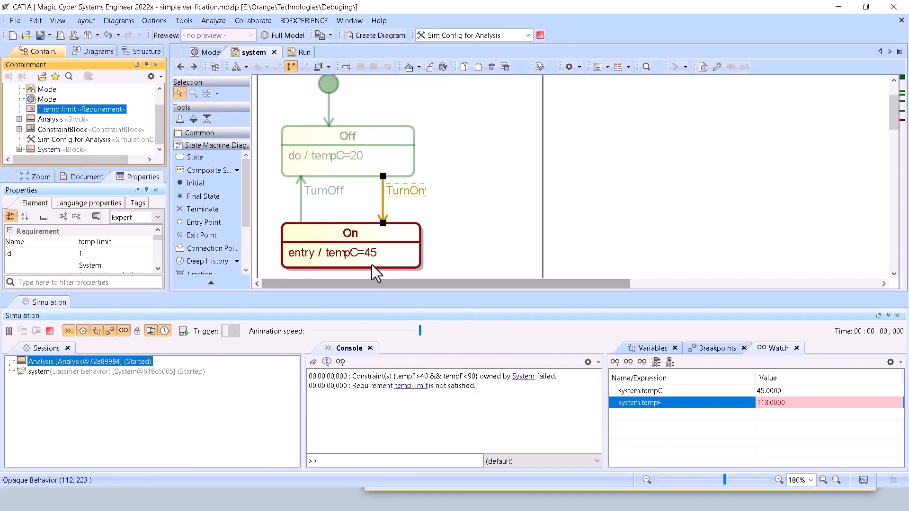
Set the console's level of detail to Info and fire the TurnOff transition.
left_click(595, 365)
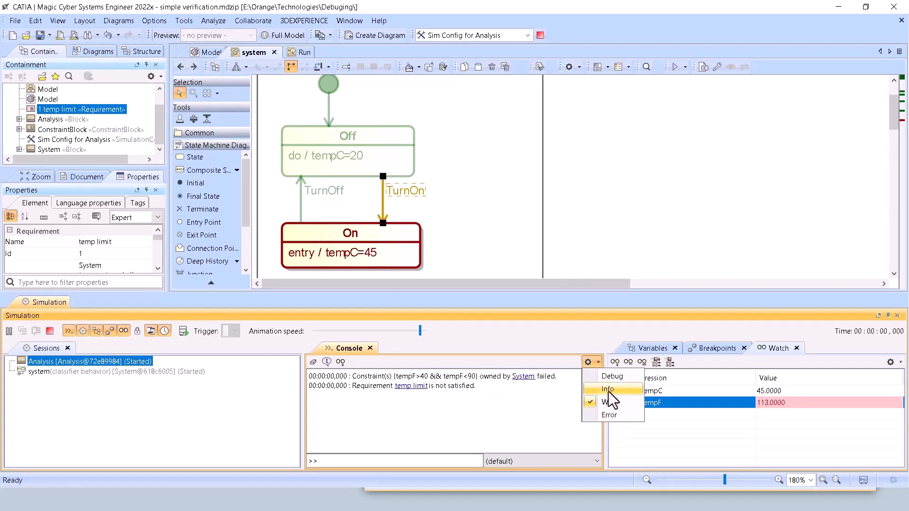
left_click(608, 389)
left_click(303, 208)
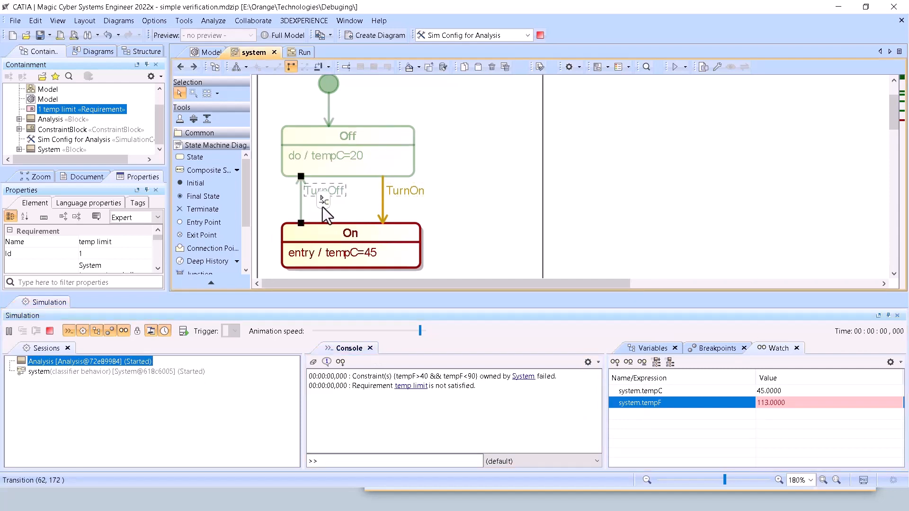
left_click(323, 201)
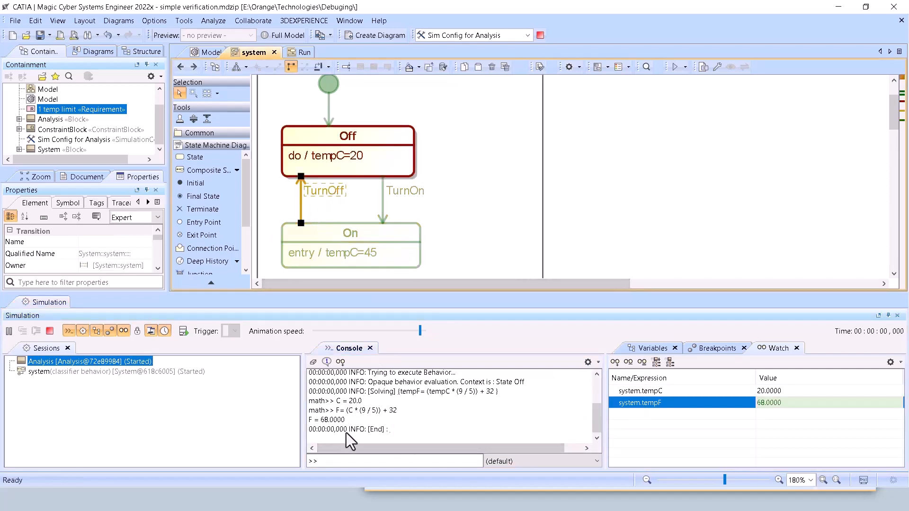
Terminate the Analysis simulation, and simulate the Run activity diagram with a cleared console.
left_click(50, 331)
left_click(290, 48)
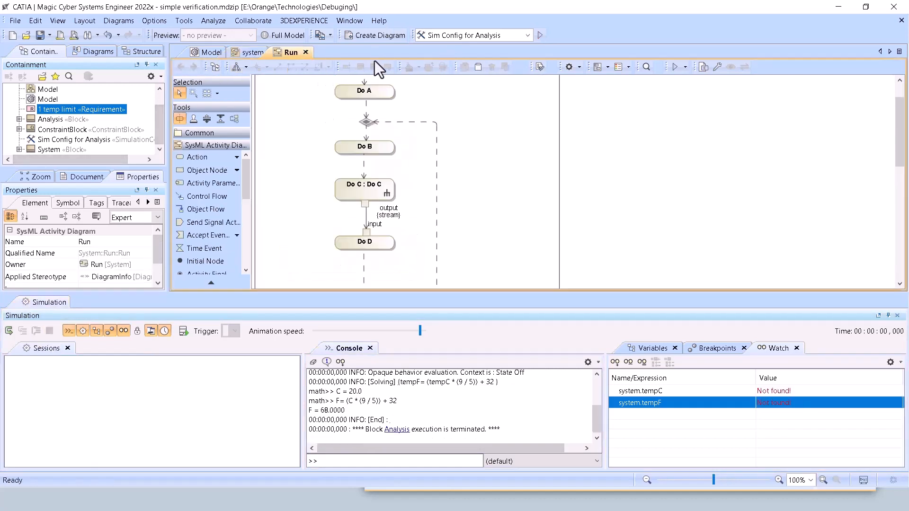
left_click(674, 68)
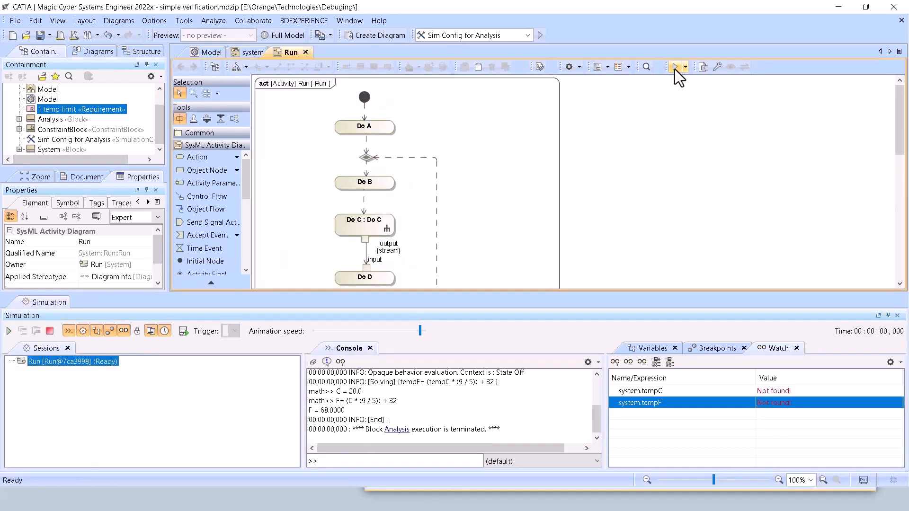
left_click(313, 362)
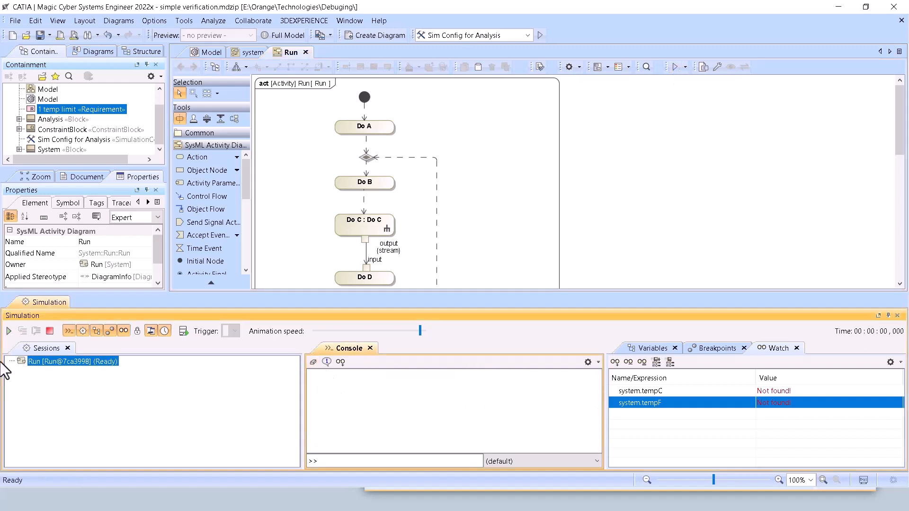
left_click(8, 331)
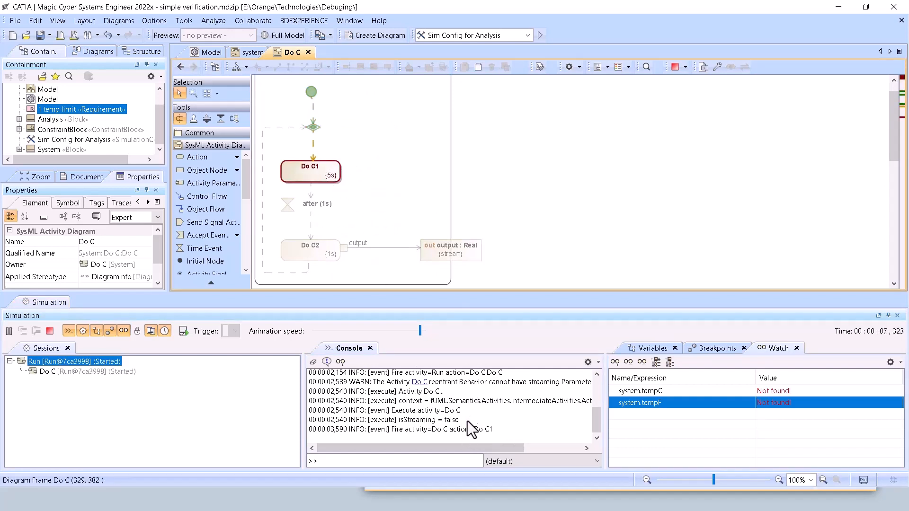
Terminate the Run simulation, locate Do C1 in the model tree through its console link, and show the console detail levels.
left_click(50, 331)
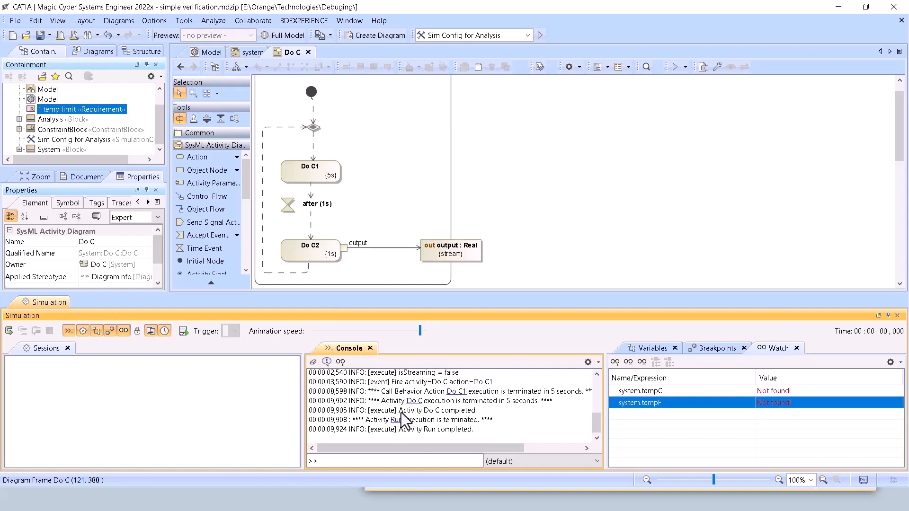
left_click(459, 392)
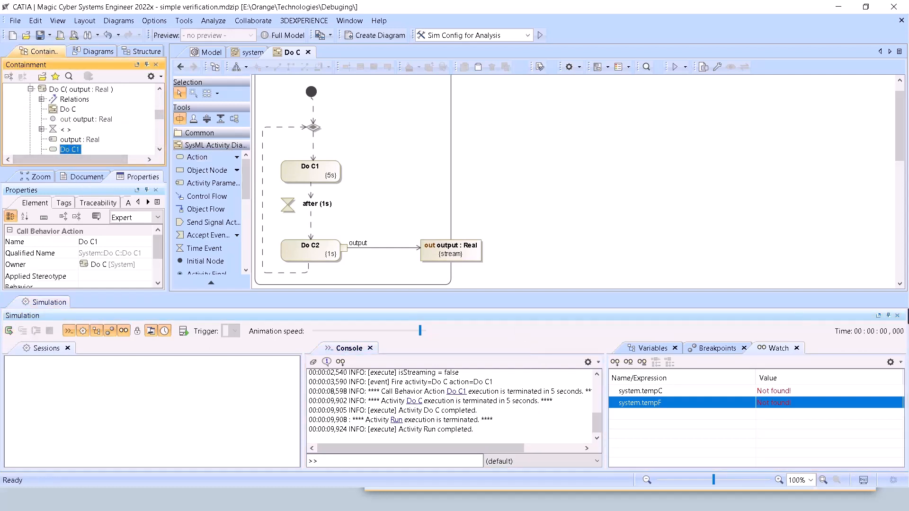
left_click(598, 362)
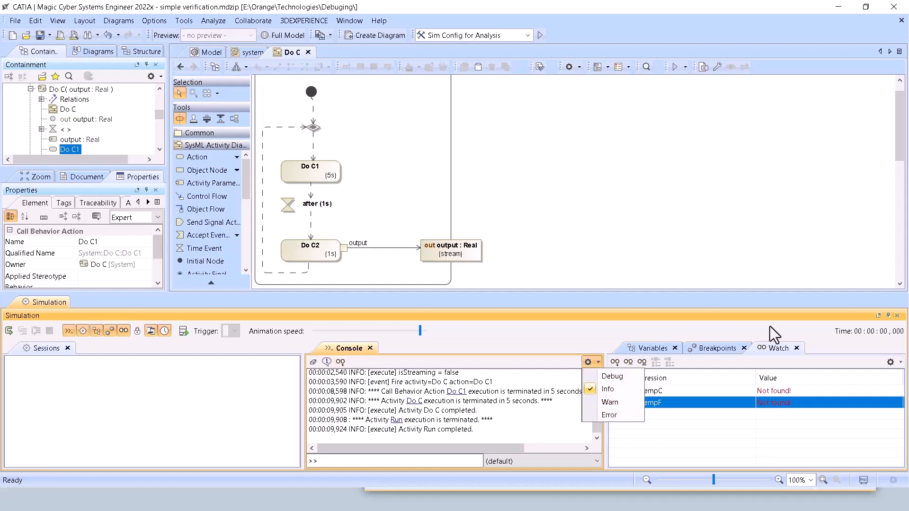
Clear the console messages and close the Simulation window.
left_click(310, 361)
left_click(313, 362)
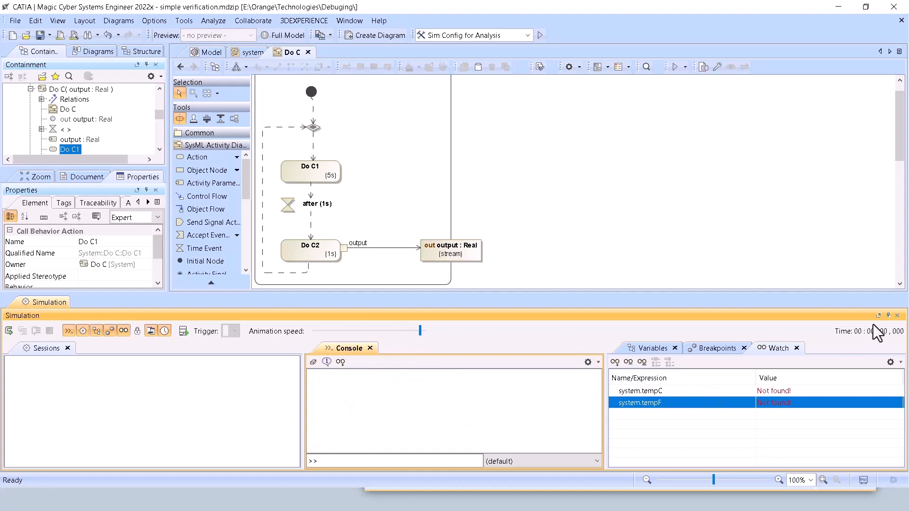
left_click(897, 315)
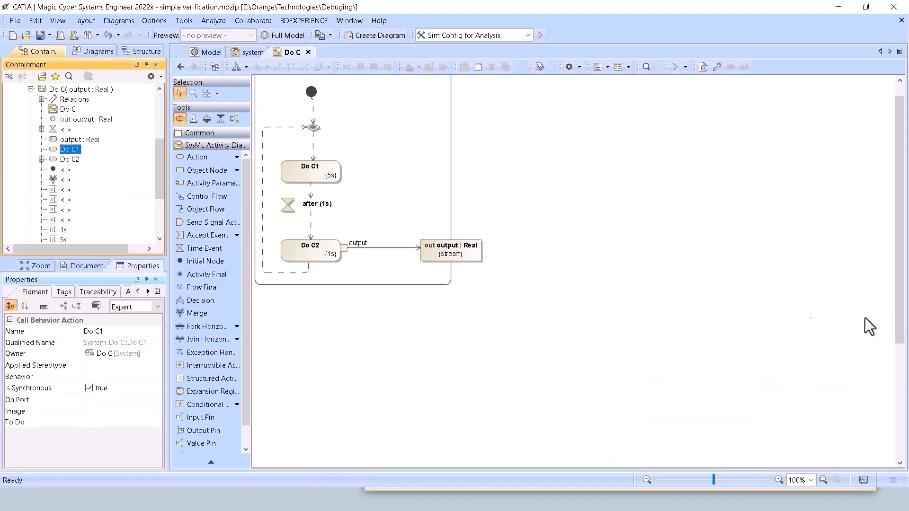
Switch to the presentation and advance to the "Large Simulation - Fast Debugging!" slide.
key("alt+Tab")
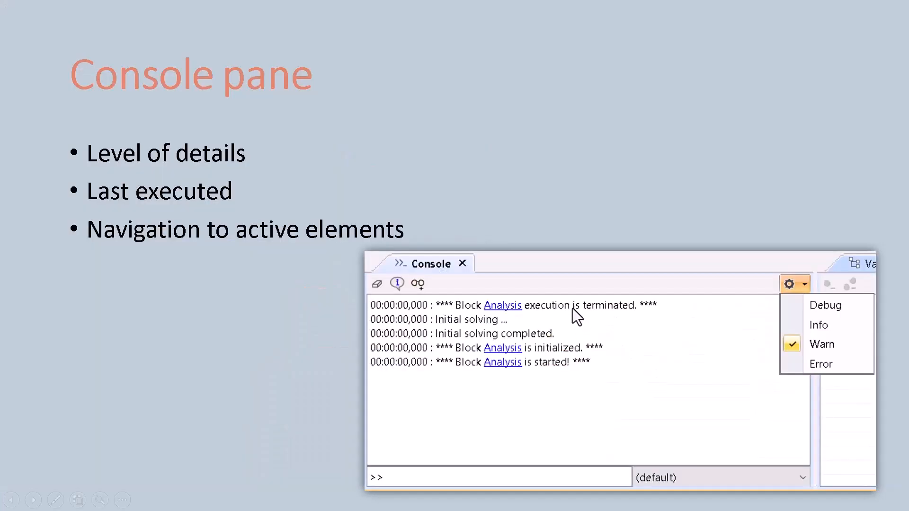
left_click(573, 311)
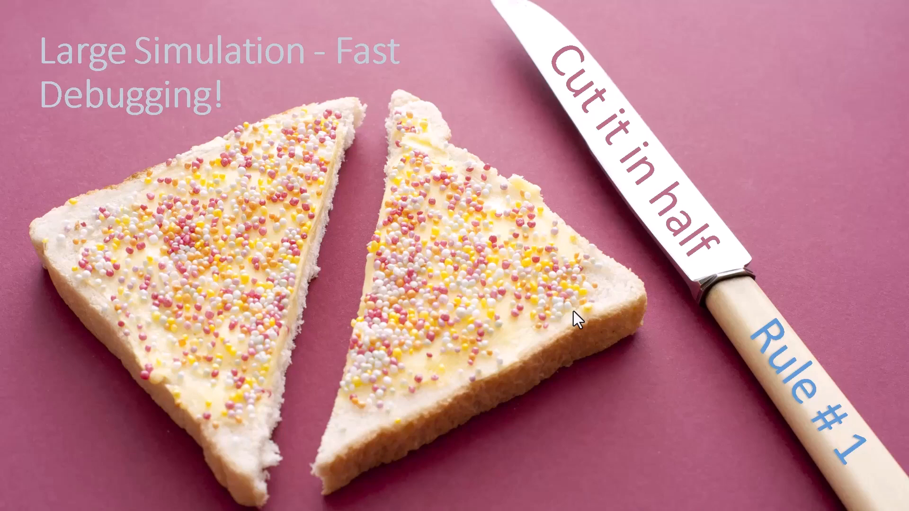
Switch to Magic Cyber Systems Engineer and run Sim Config for Analysis with the system state machine diagram shown.
key("alt+Tab")
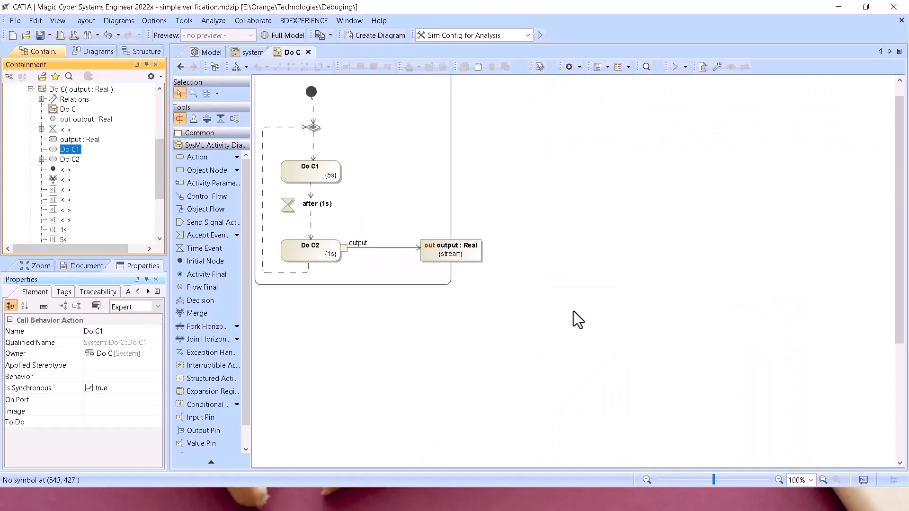
scroll(360, 166, "up", 1)
left_click(248, 53)
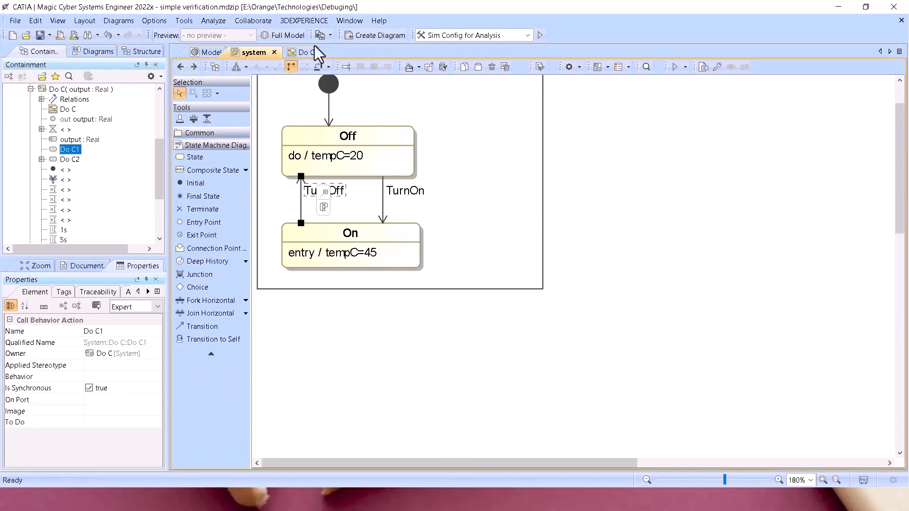
left_click(544, 38)
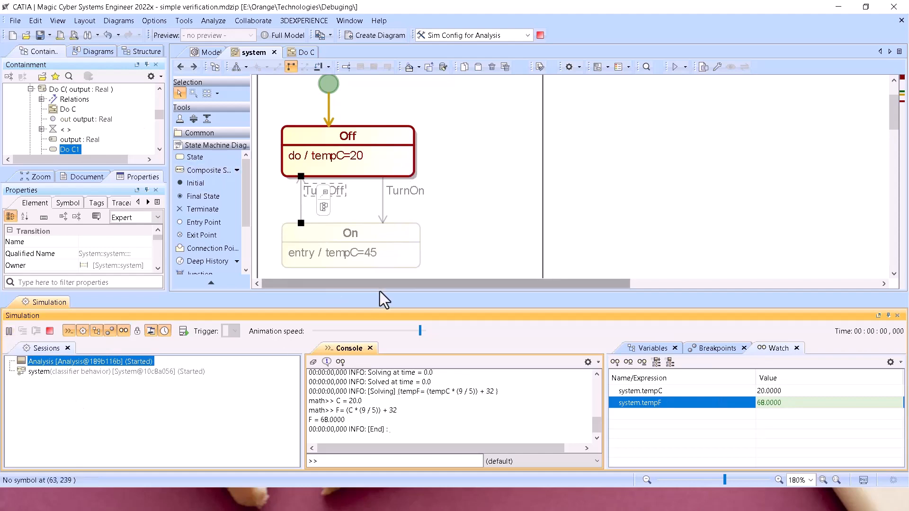
Shrink the Simulation window, locate the system state machine in the containment tree, and view the System block's parametric and state machine diagrams.
left_click_drag(380, 291, 379, 371)
right_click(474, 258)
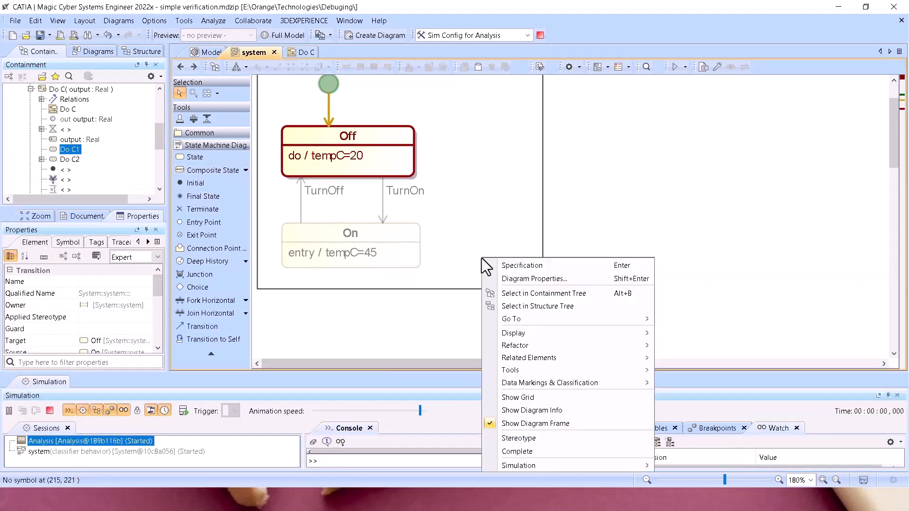
left_click(570, 294)
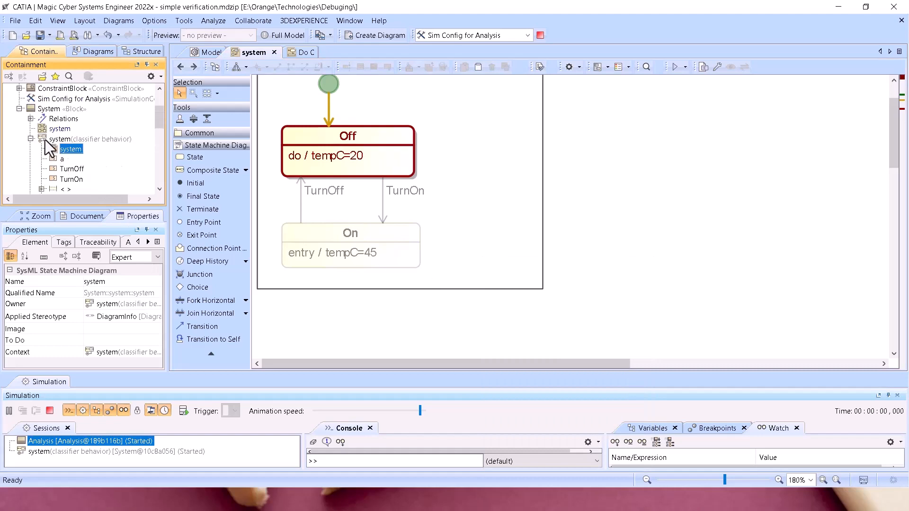
double_click(60, 129)
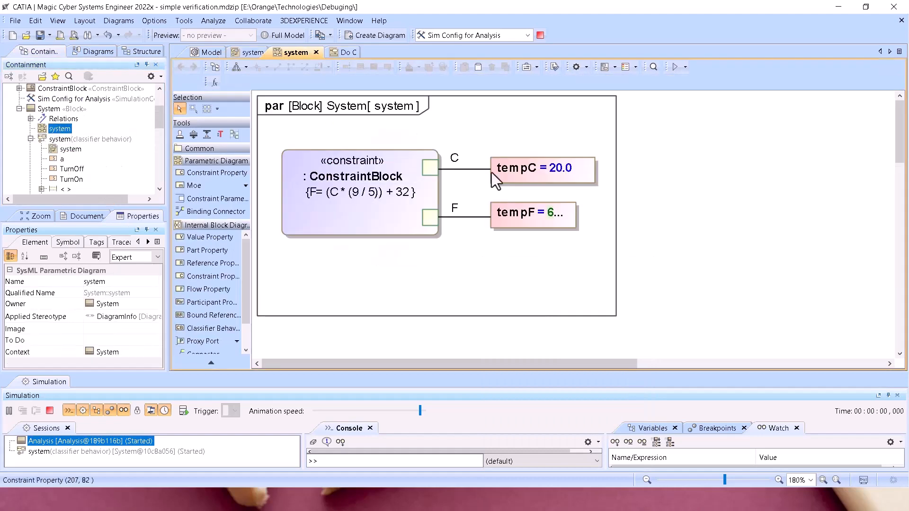
double_click(44, 139)
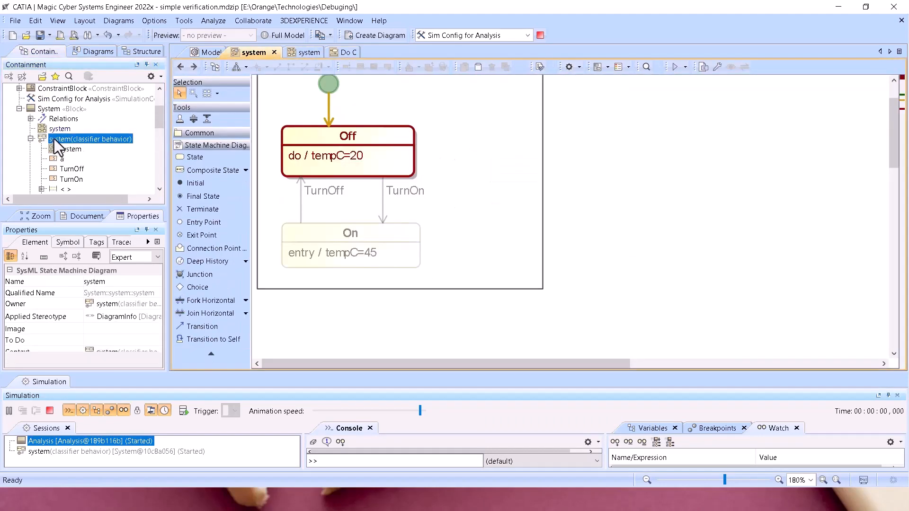
Delete the system classifier behavior, the Do C activity and the Run activity from the System block.
left_click(55, 138)
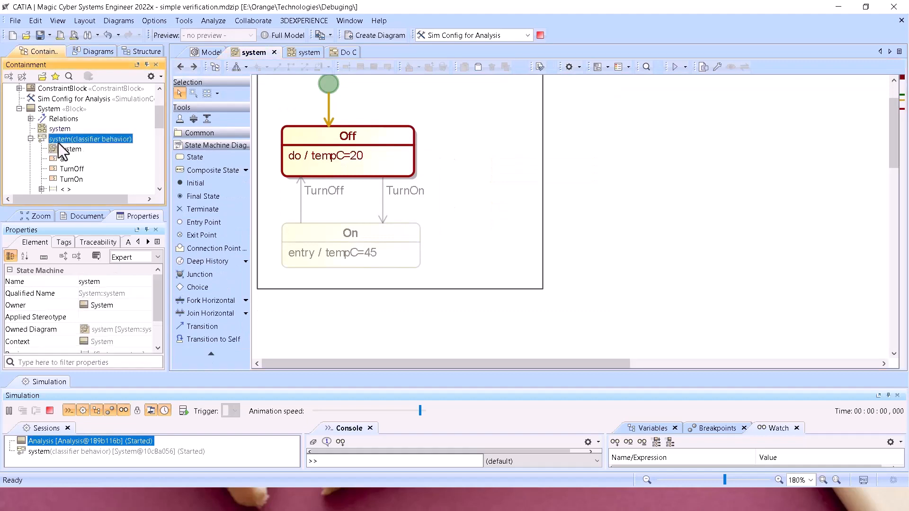
key("Delete")
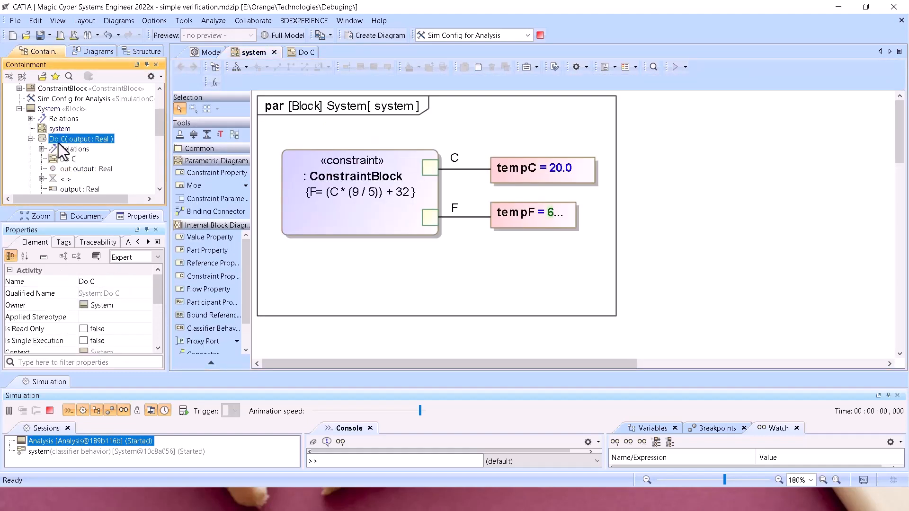
key("Delete")
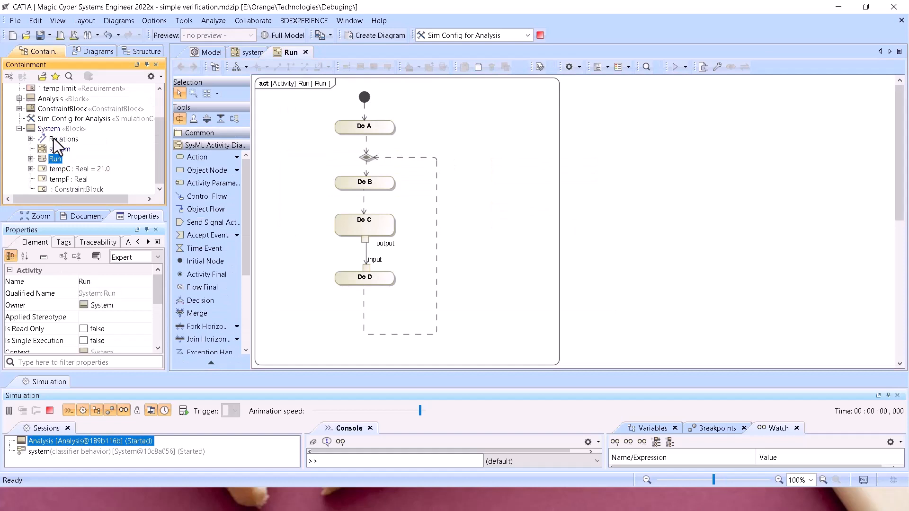
key("Delete")
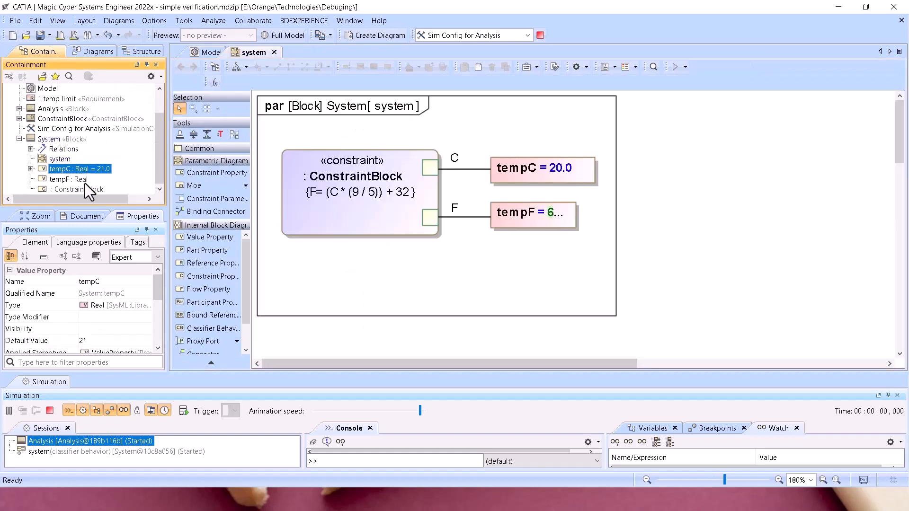
Fit the parametric diagram's frame to its contents, and restart the Sim Config for Analysis simulation.
left_click(599, 316)
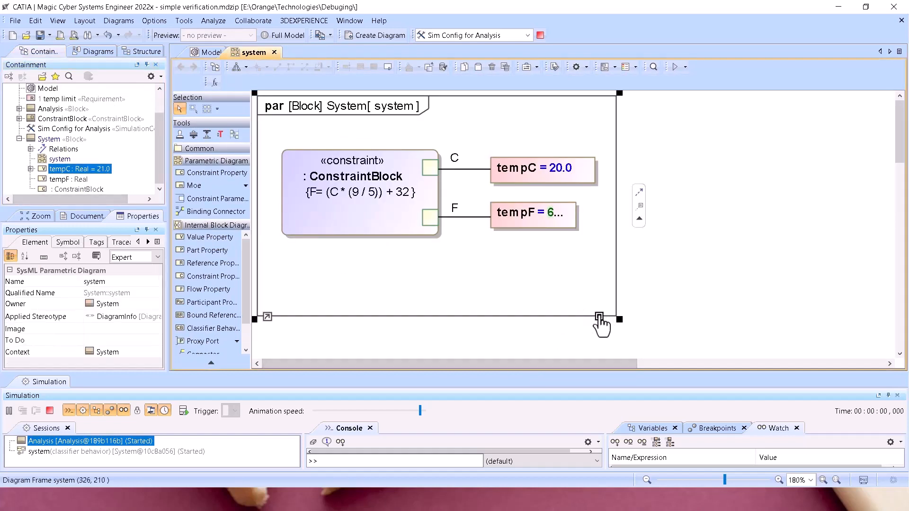
left_click(599, 318)
left_click(541, 36)
left_click(541, 36)
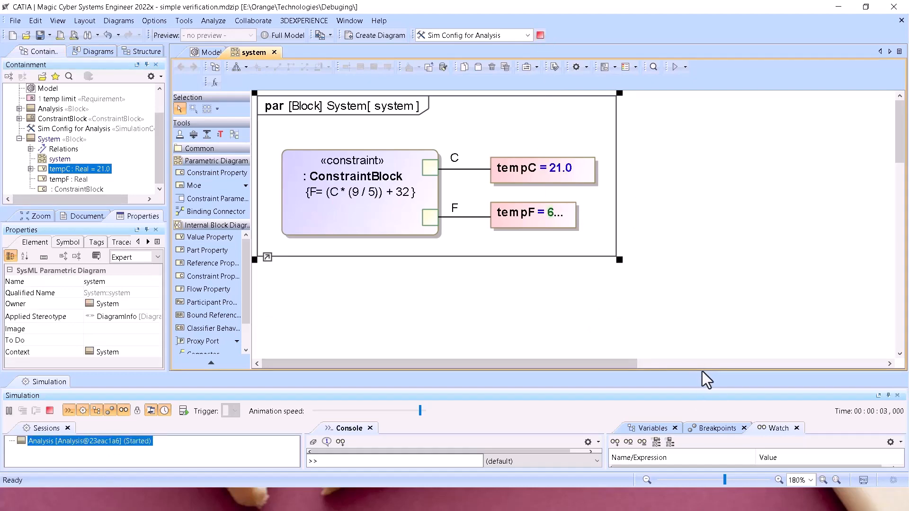
Enlarge the Simulation window, expand system in the runtime variables, and set tempC to 444 and then to 100.
left_click_drag(704, 372, 706, 250)
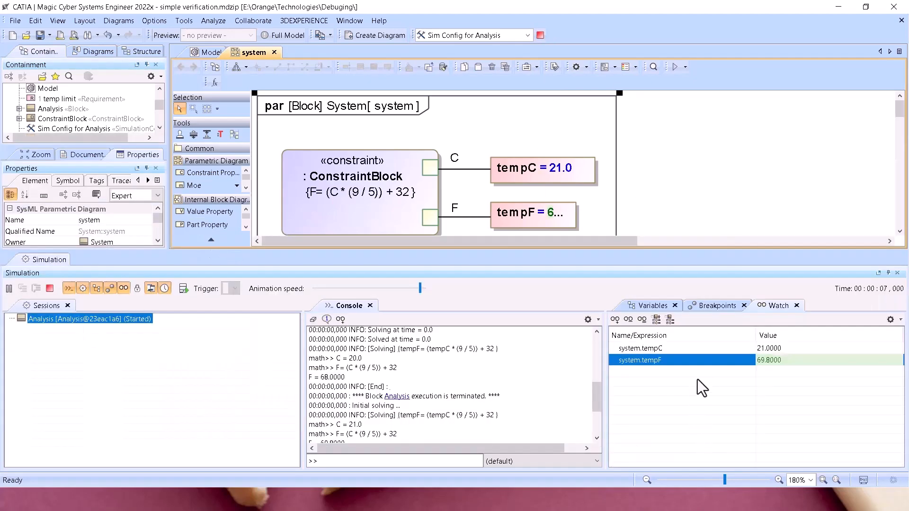
left_click(645, 307)
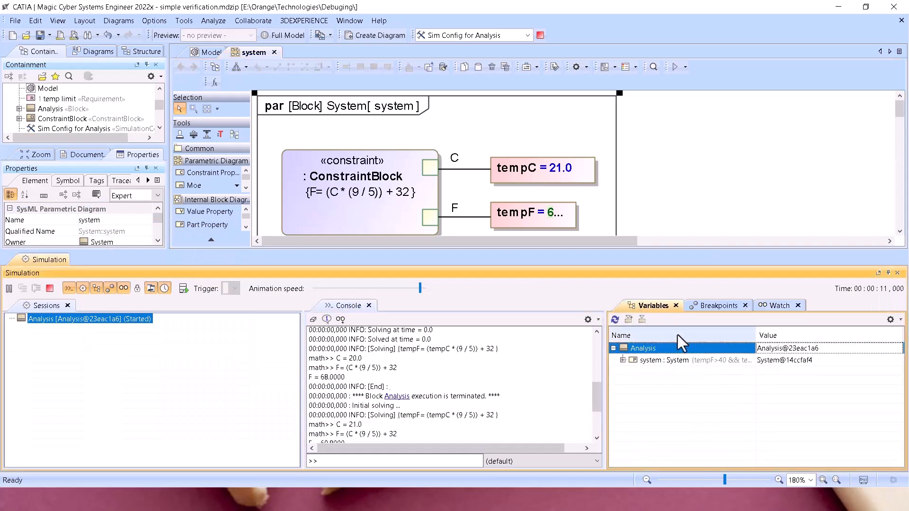
left_click(622, 360)
left_click(783, 373)
type("44")
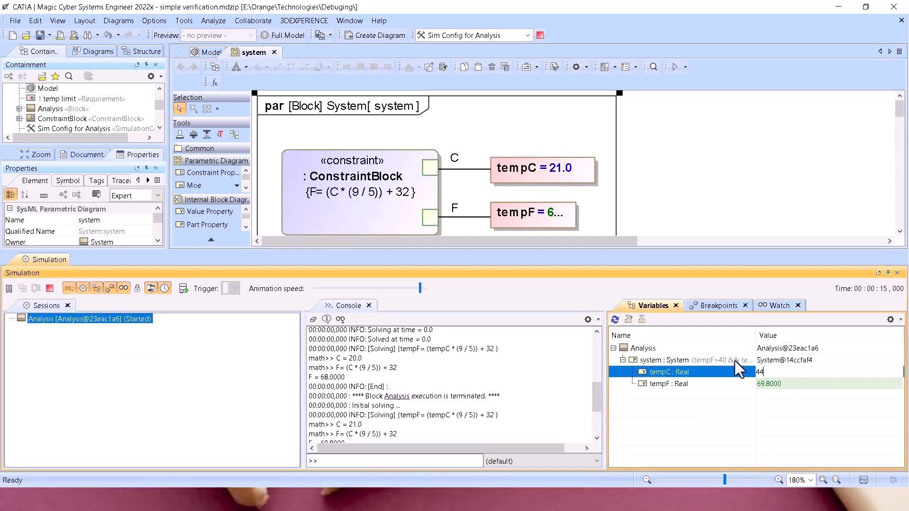
type("4")
key("Return")
type("100")
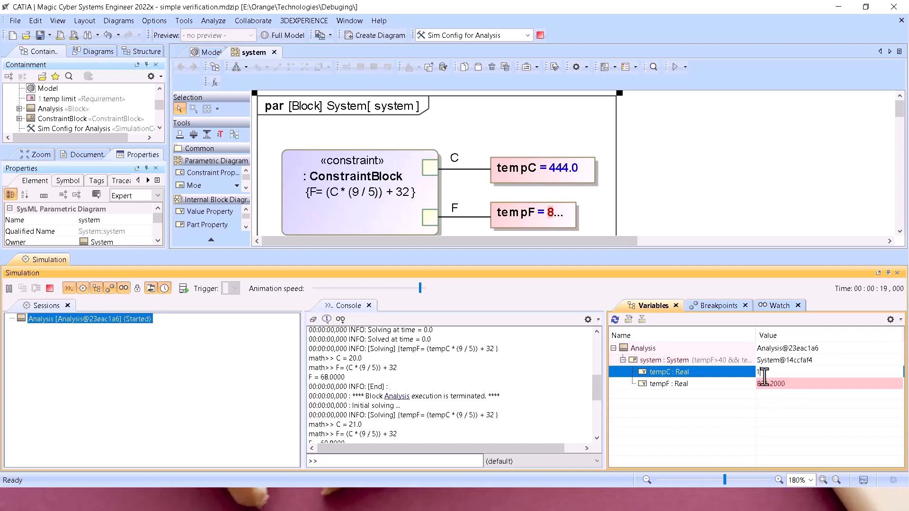
key("Return")
mouse_move(772, 388)
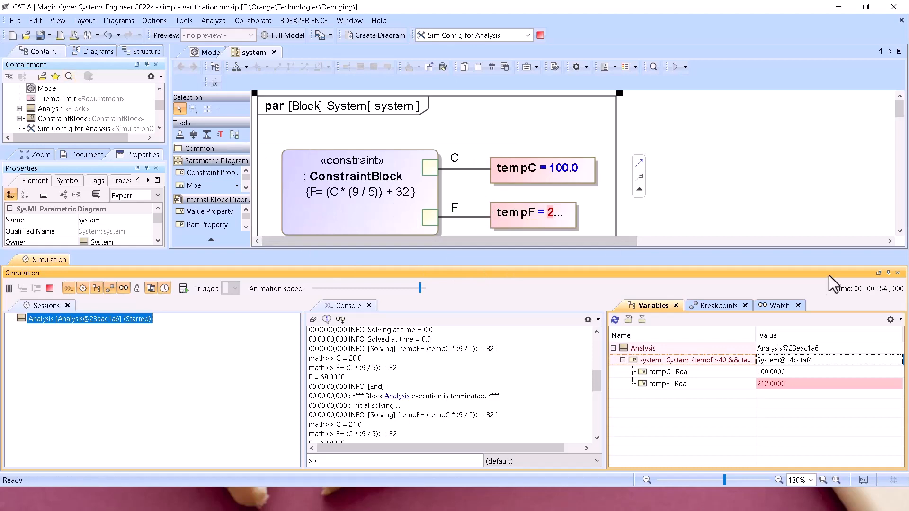
Close the Simulation window and step through the Analysis block, temp limit requirement and Model diagram in the containment tree.
left_click(897, 273)
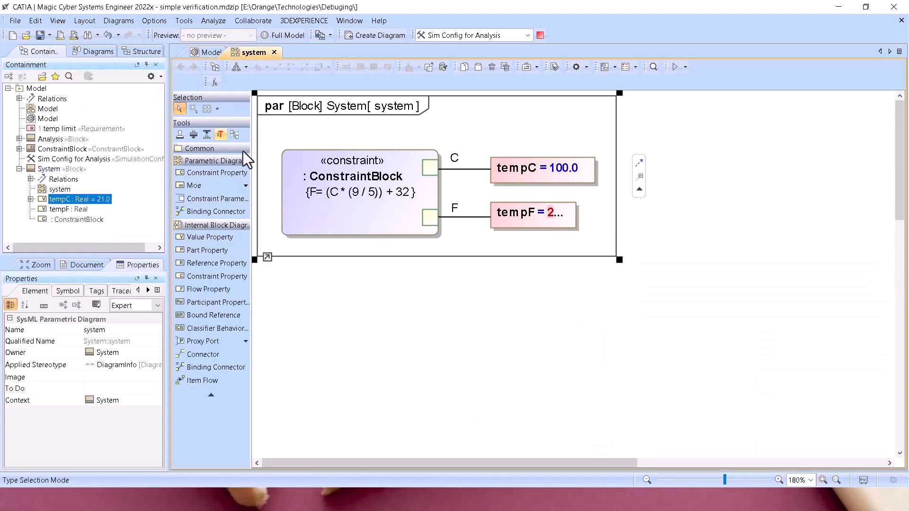
left_click(45, 139)
left_click(44, 128)
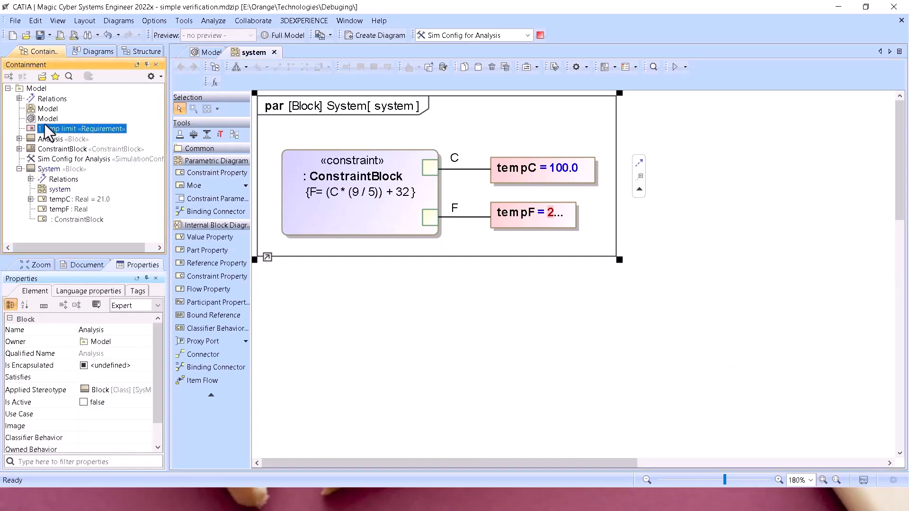
key("Up")
left_click(528, 282)
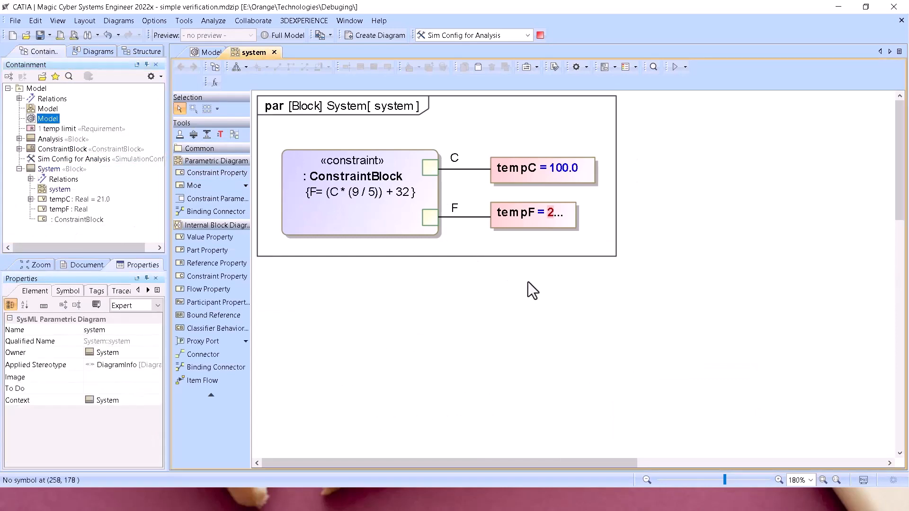